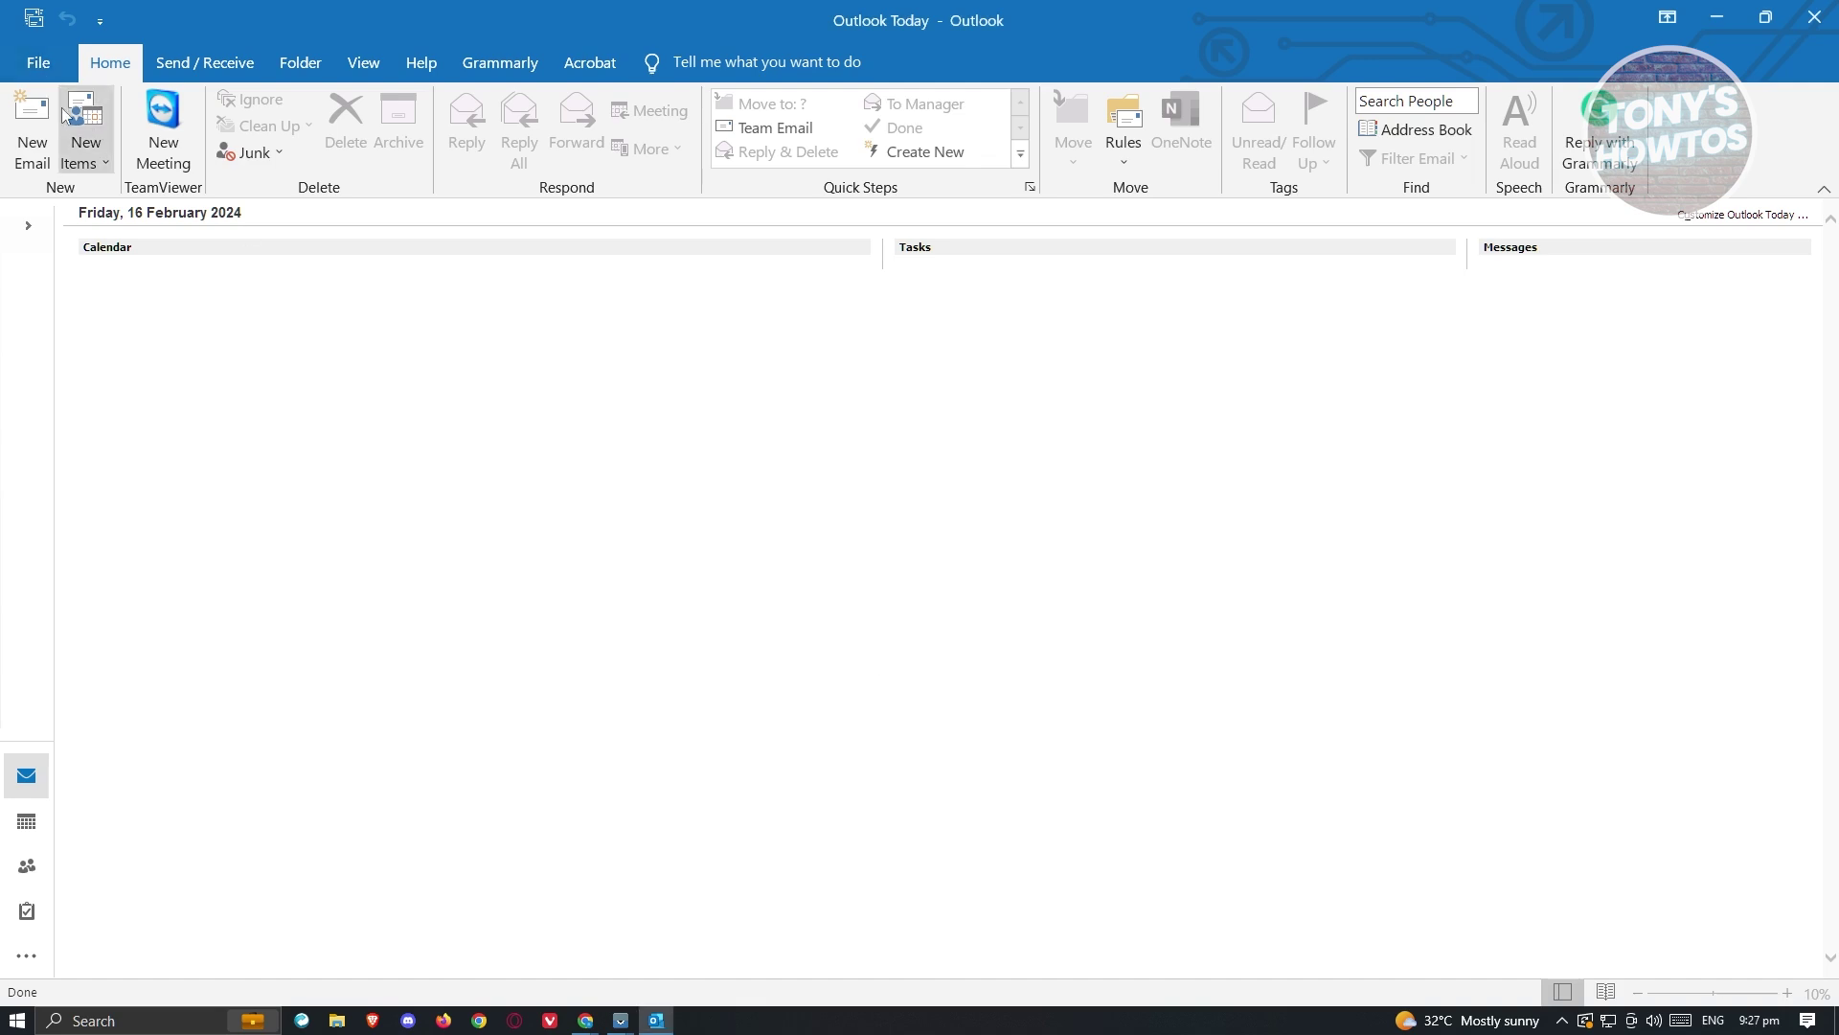
# Step: Open Outlook's Add Account window from the File > Account Information page
pyautogui.click(39, 63)
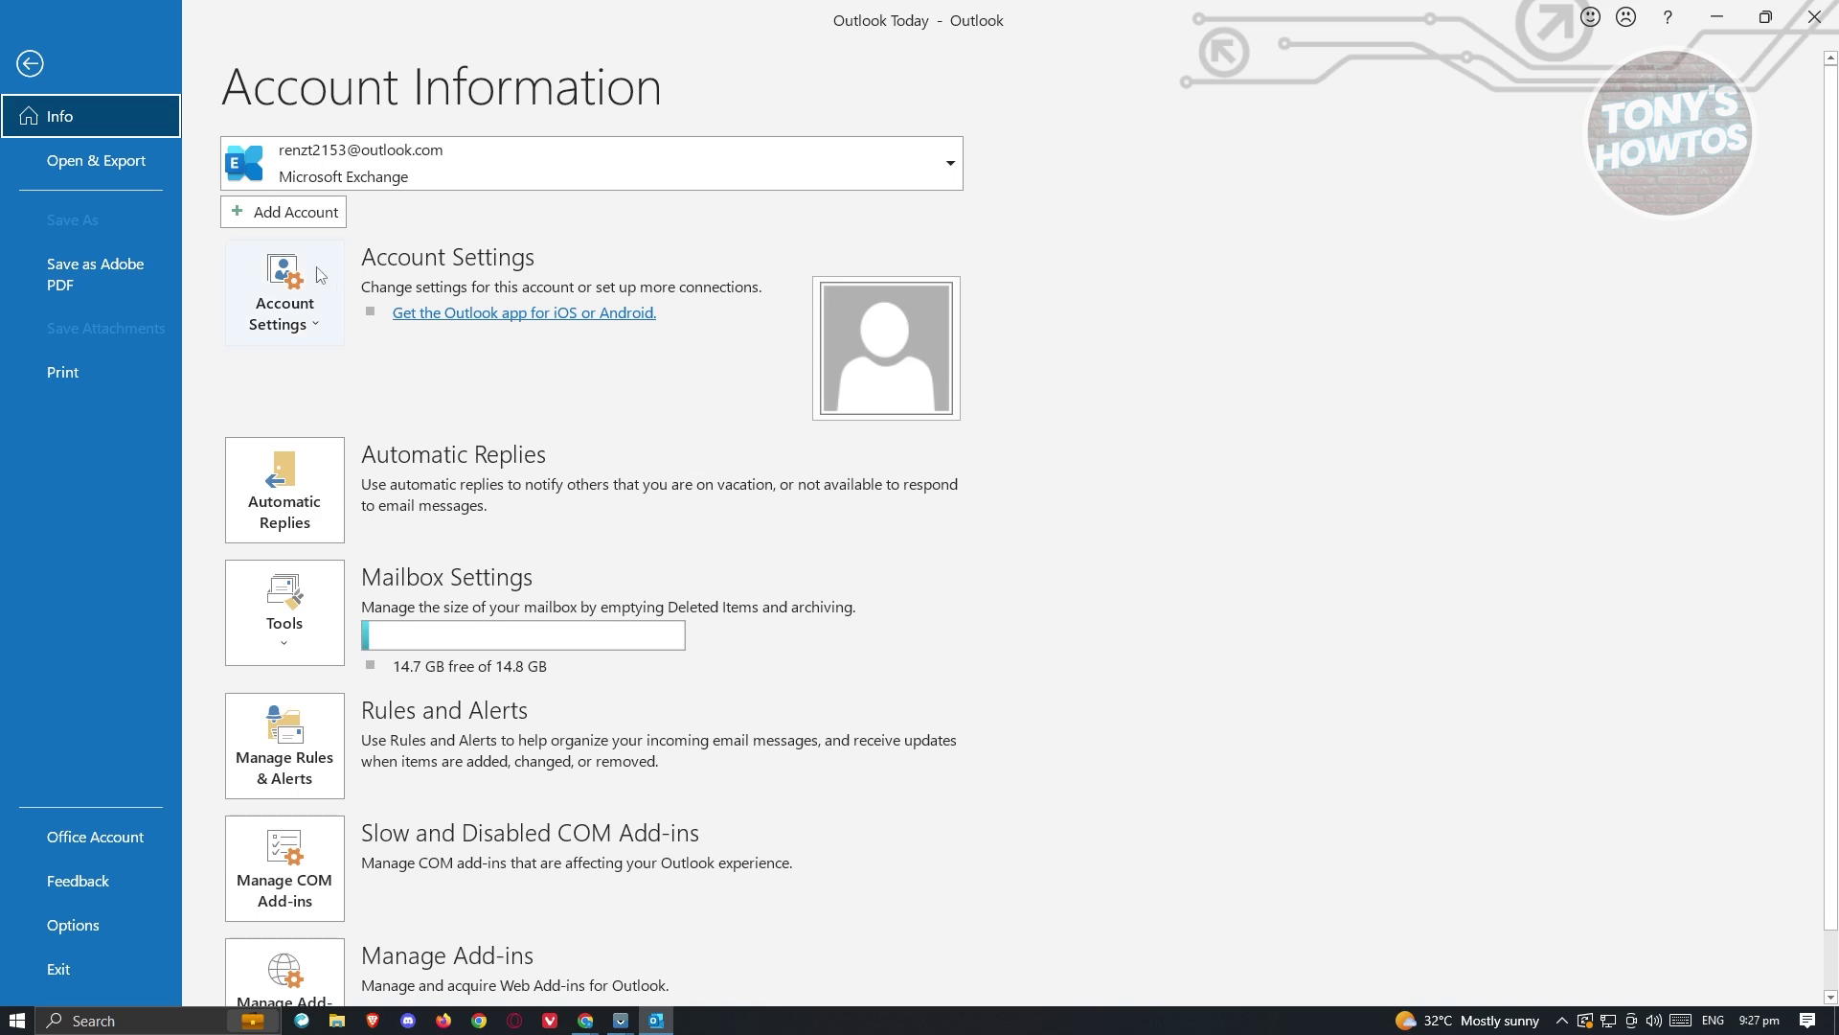
pyautogui.click(287, 211)
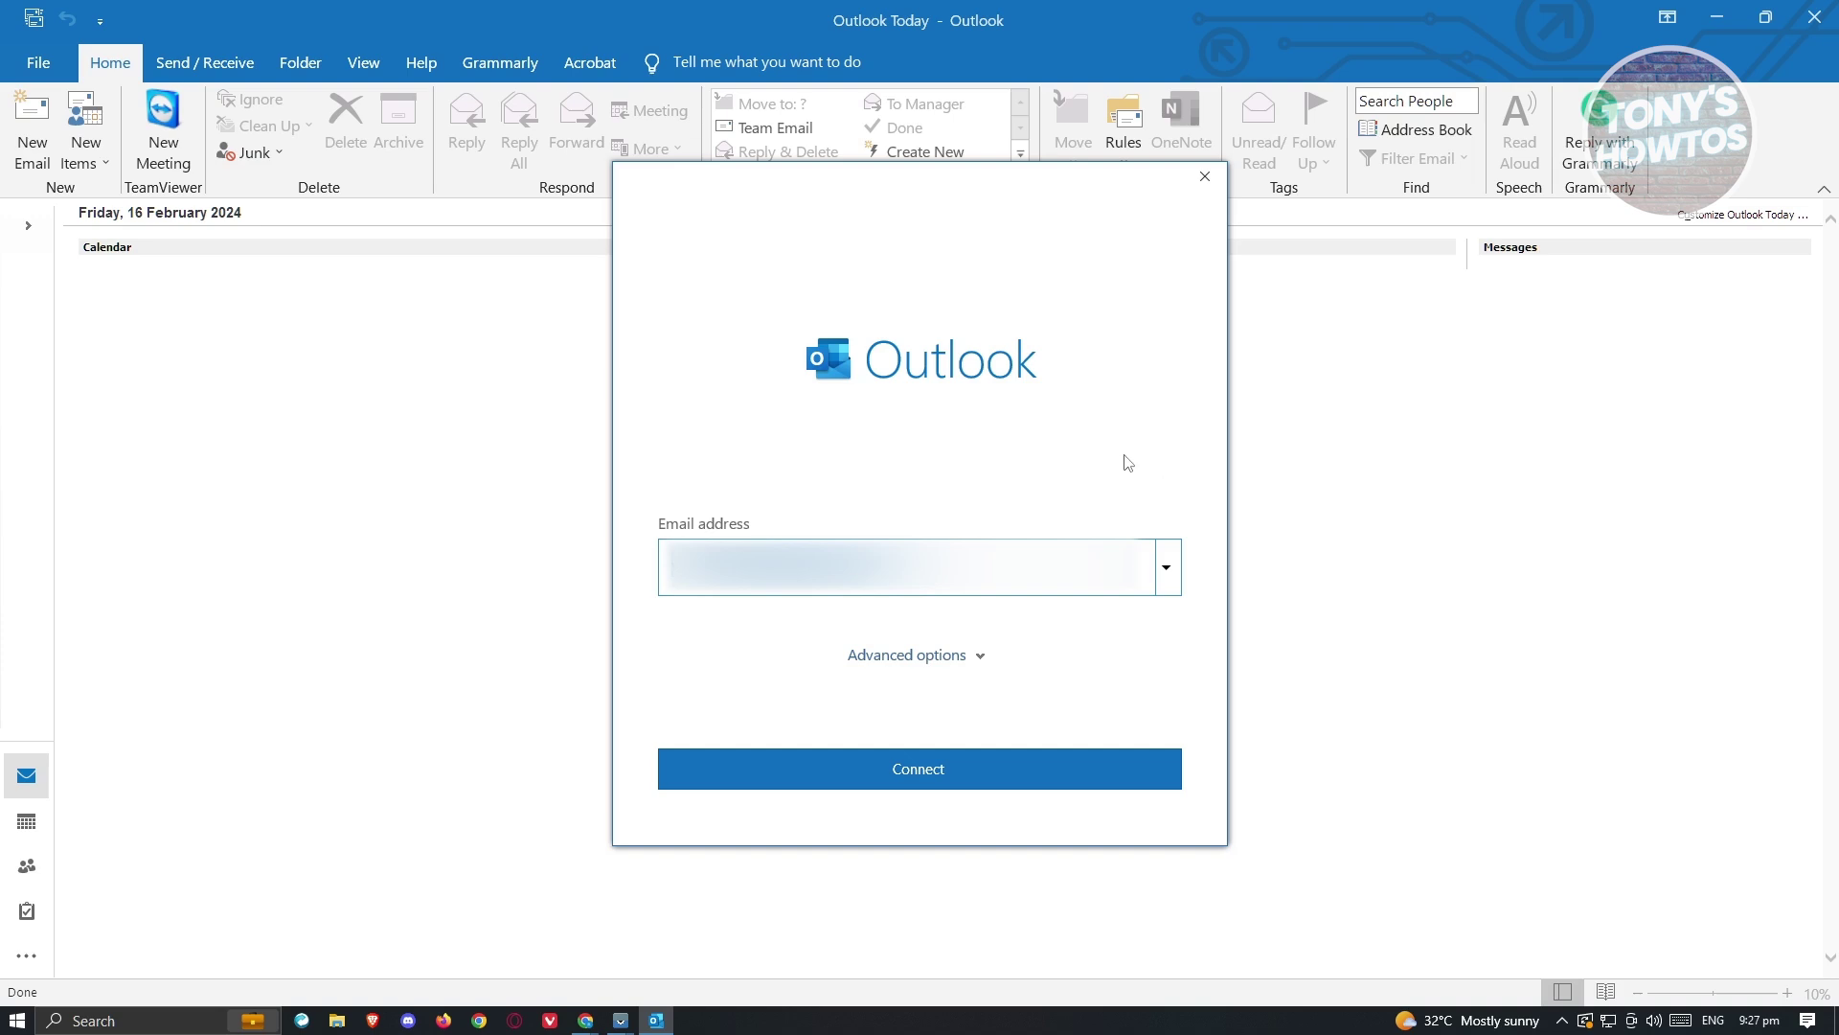
# Step: Enable manual setup under Advanced options, choose the Gmail address from the dropdown, and connect
pyautogui.click(959, 657)
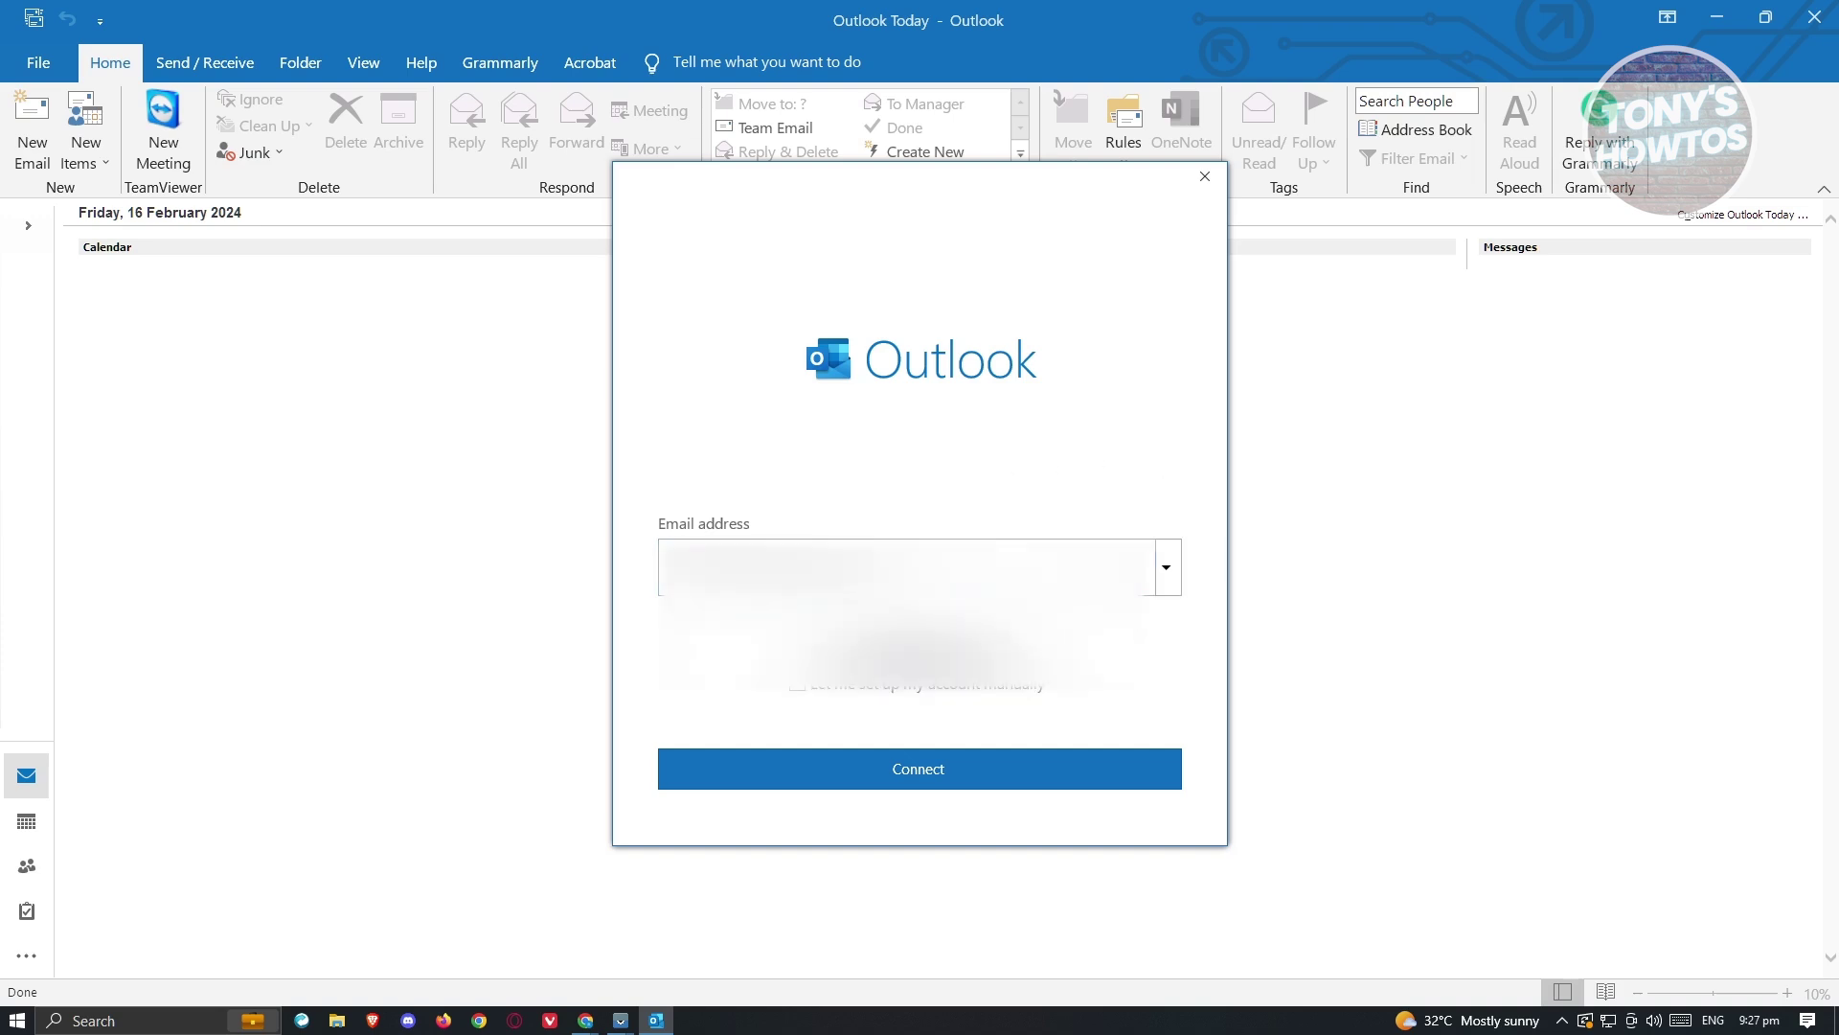
pyautogui.click(804, 686)
pyautogui.click(1169, 578)
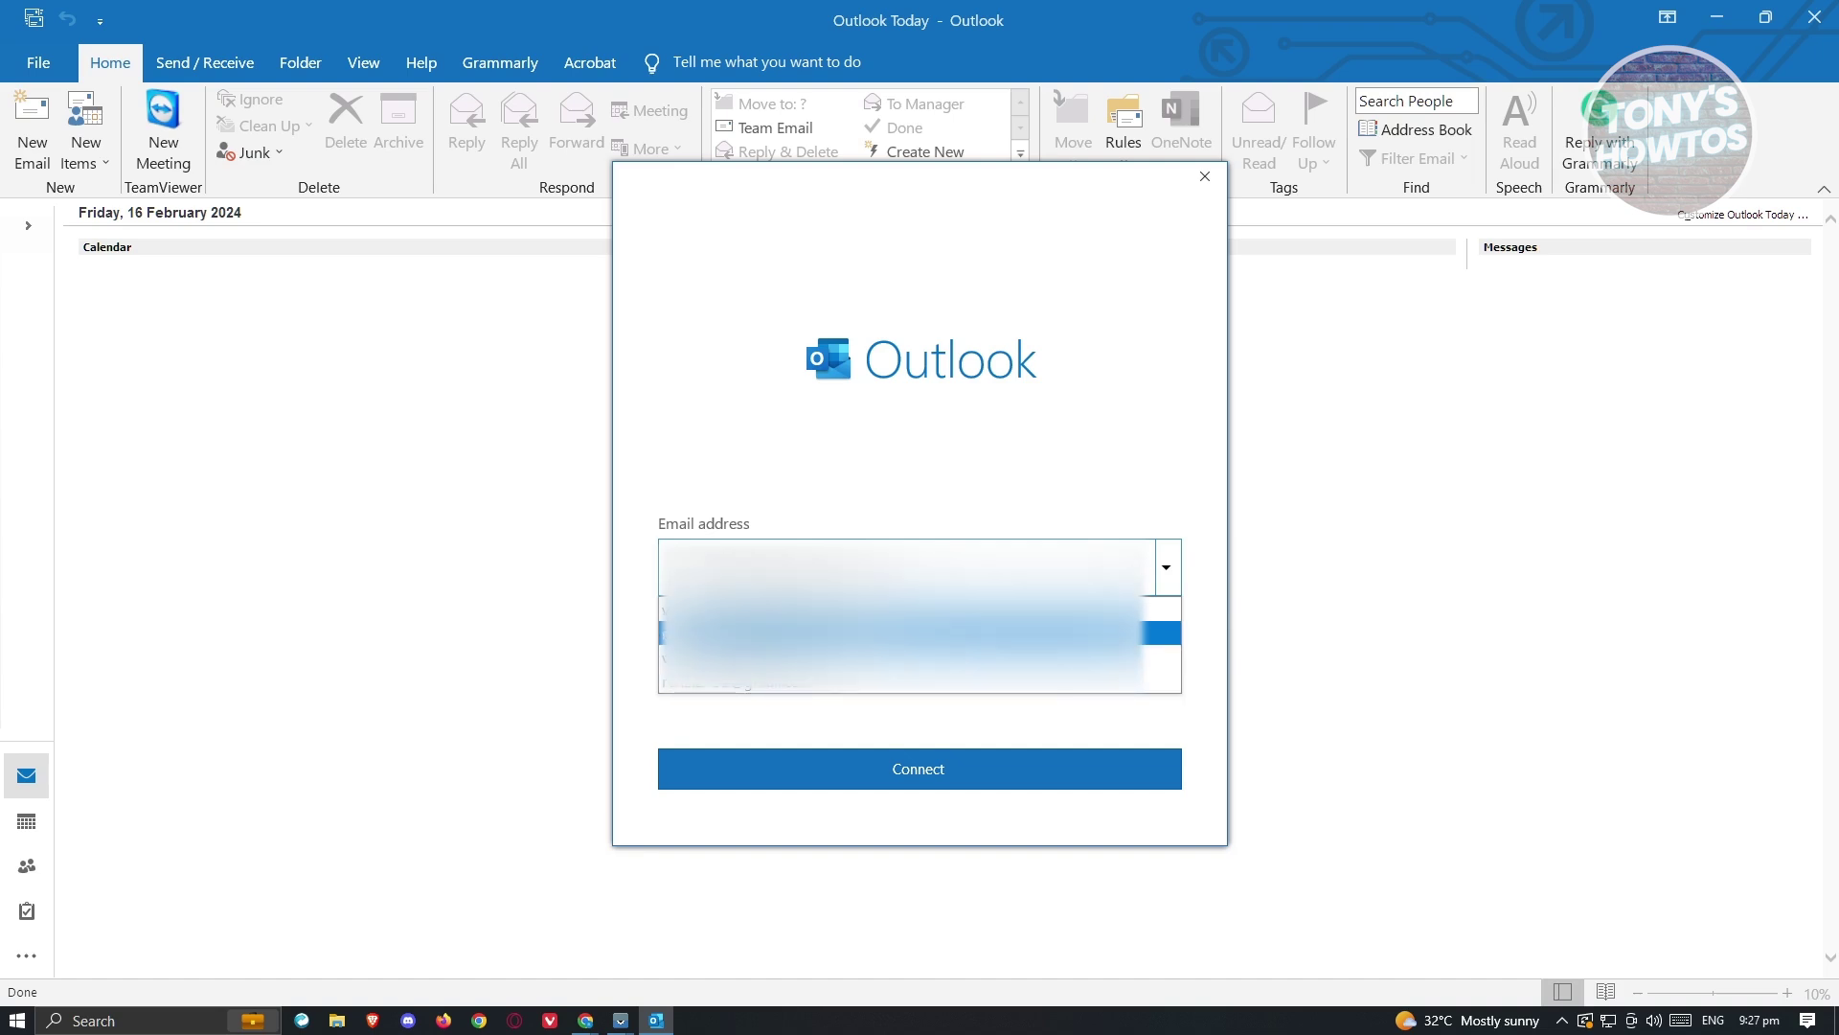
pyautogui.click(709, 632)
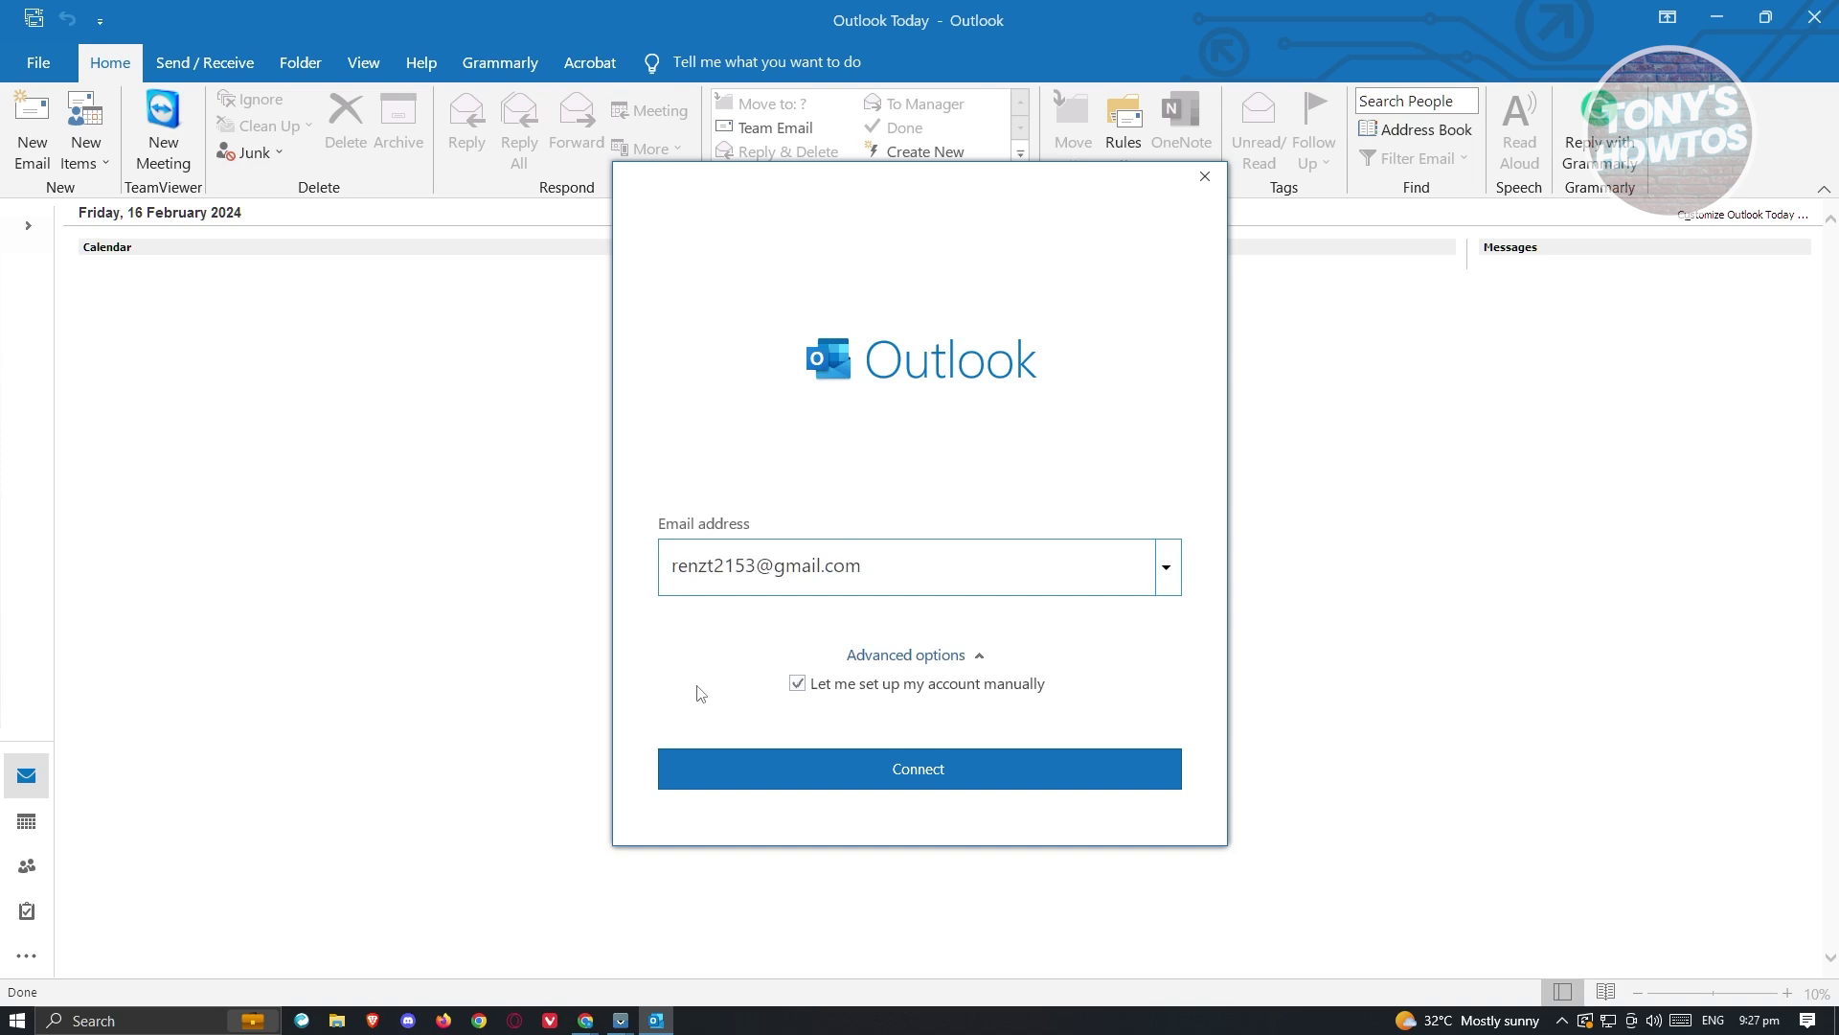
pyautogui.click(973, 769)
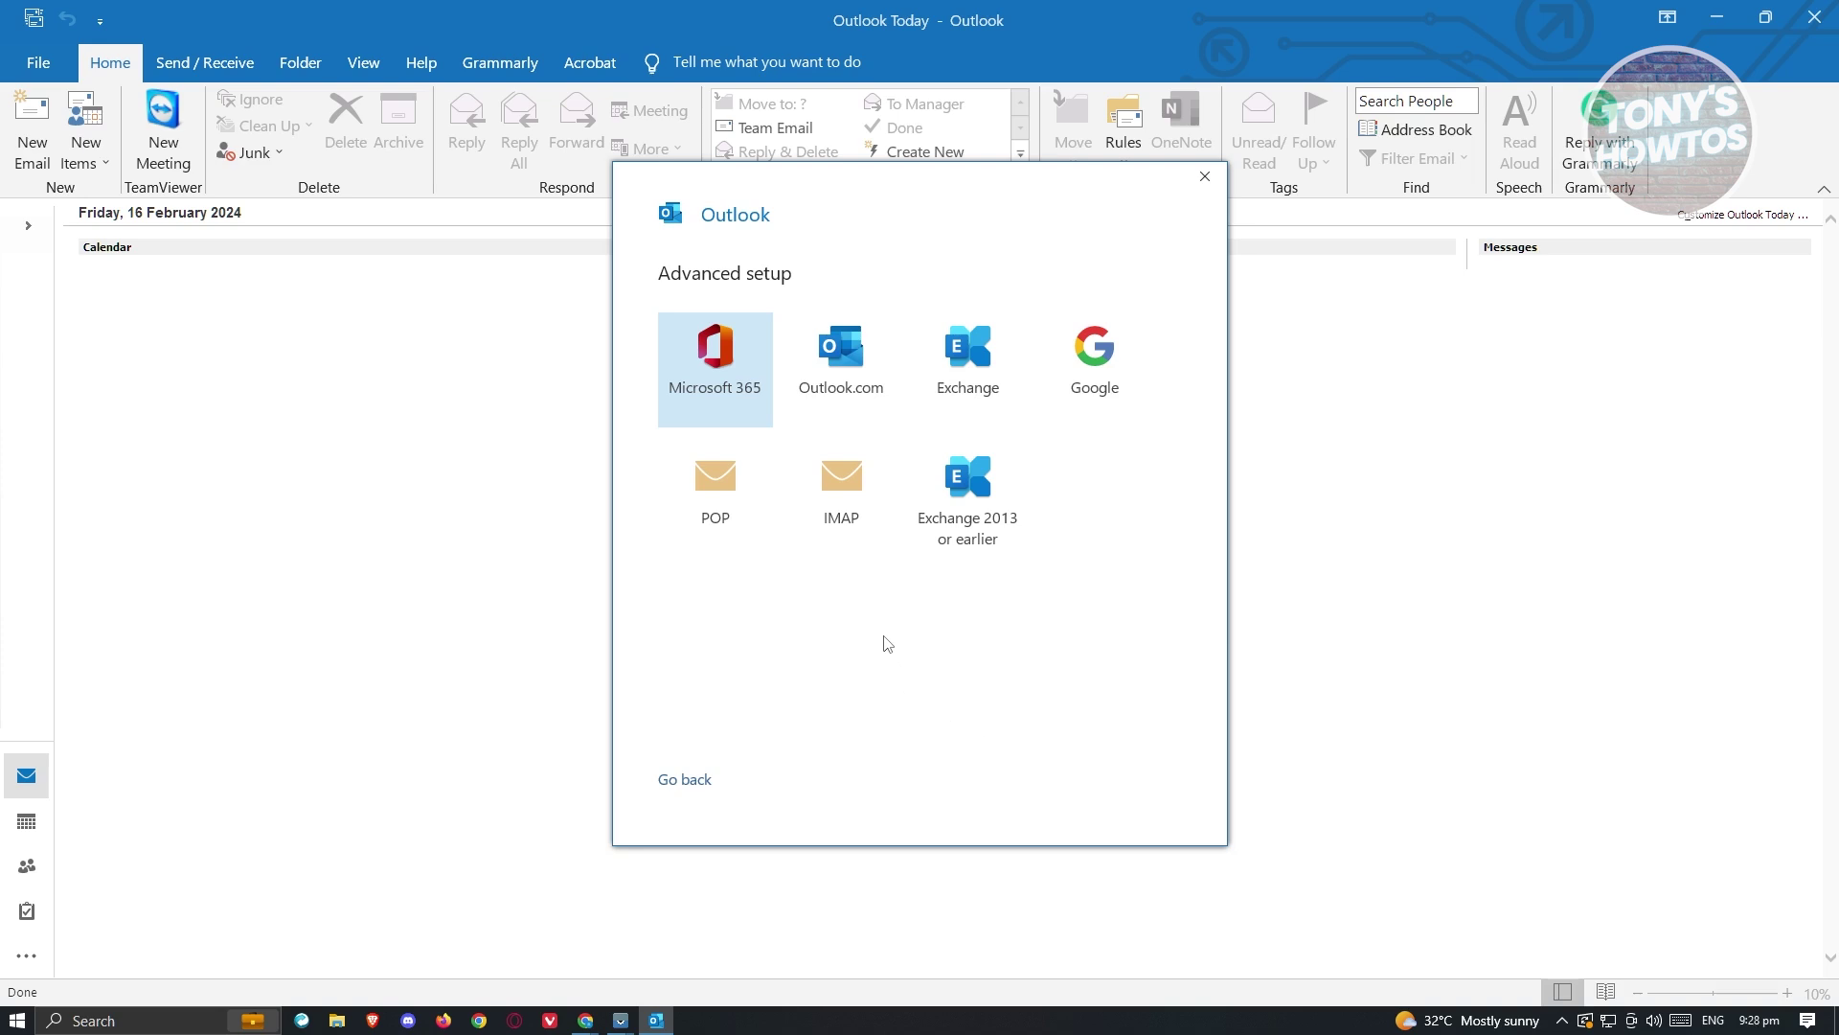
# Step: Choose Google as the account type and close the 'Account successfully added' confirmation
pyautogui.click(1118, 335)
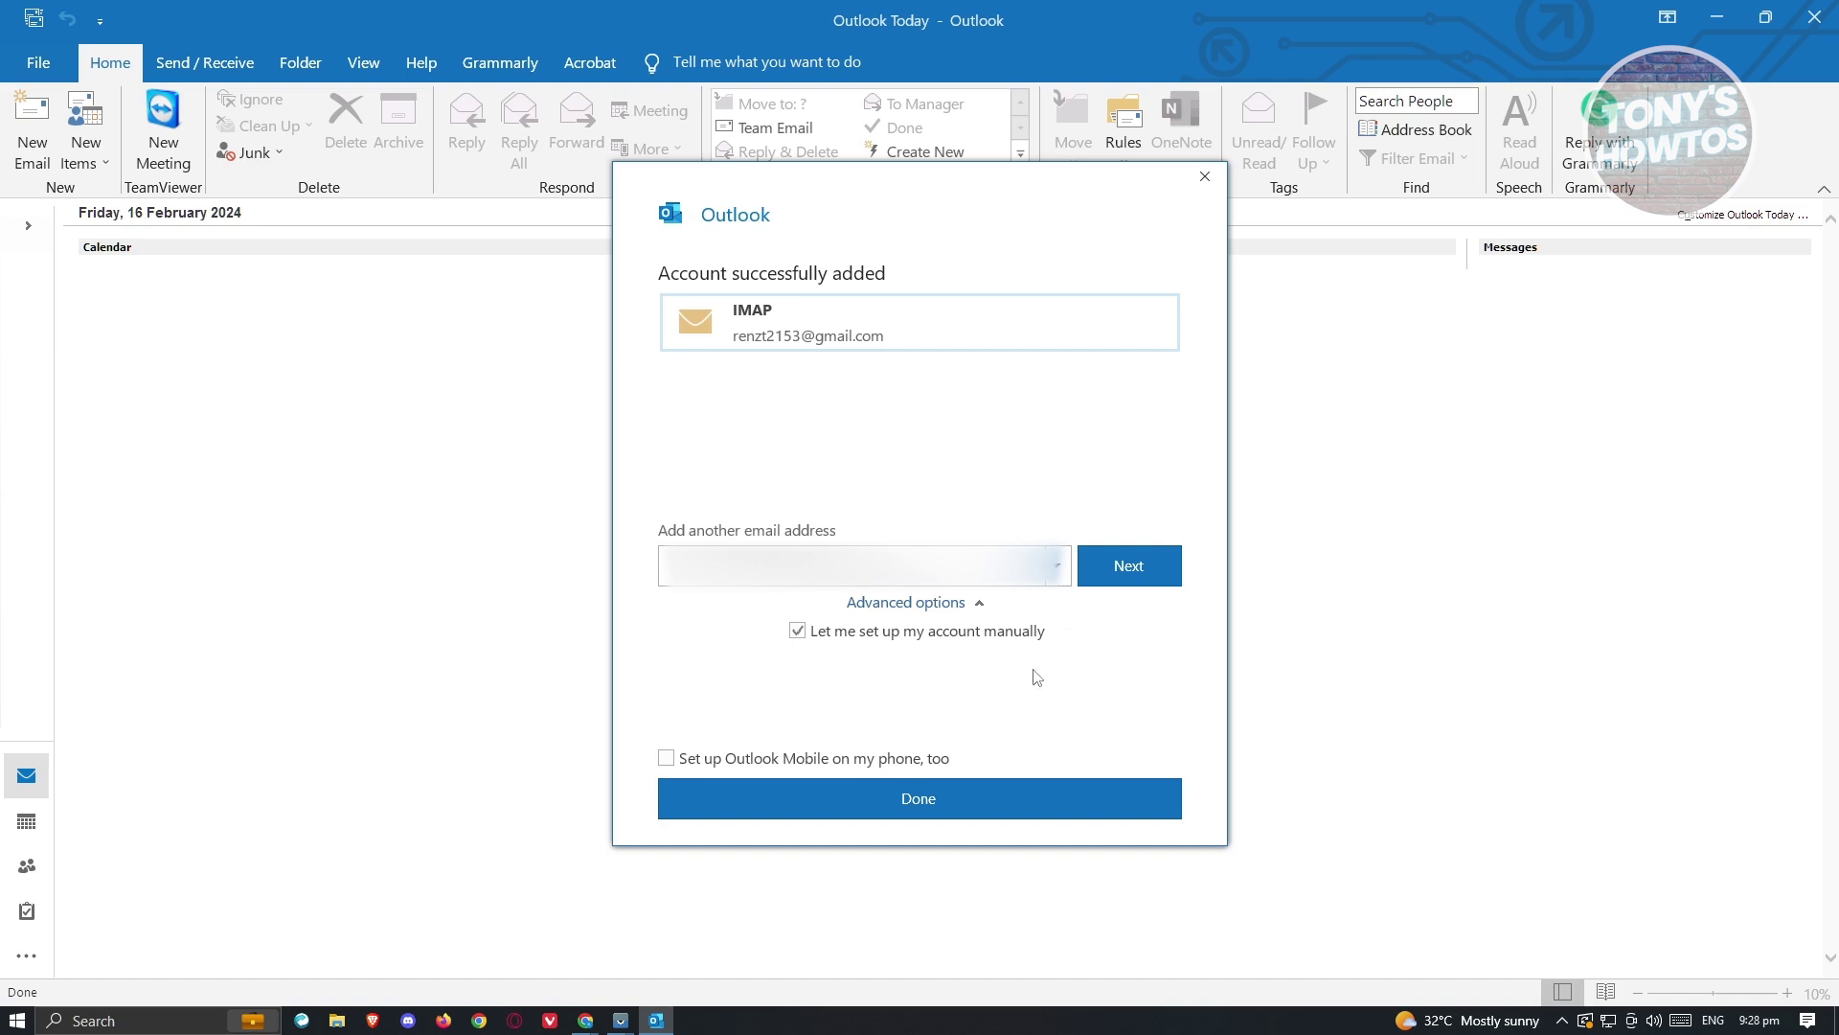
pyautogui.click(942, 800)
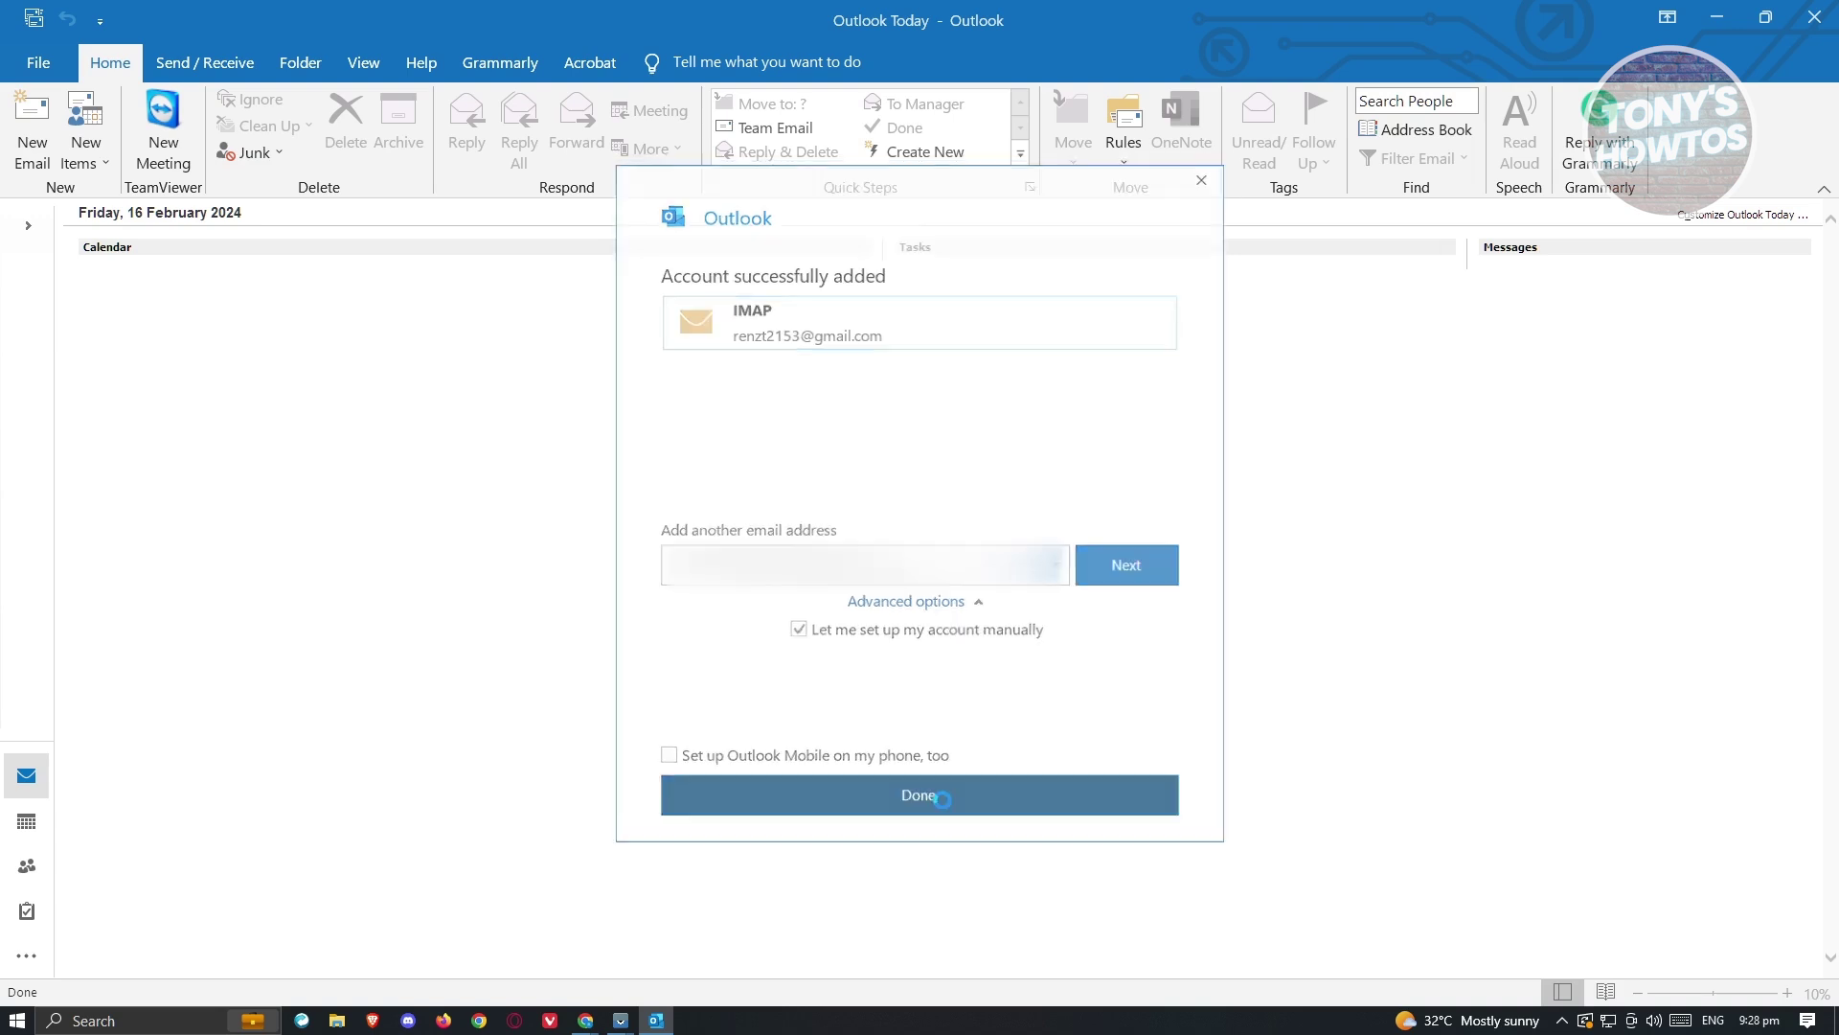
# Step: Expand the Gmail account in the folder pane and open its Inbox
pyautogui.click(32, 234)
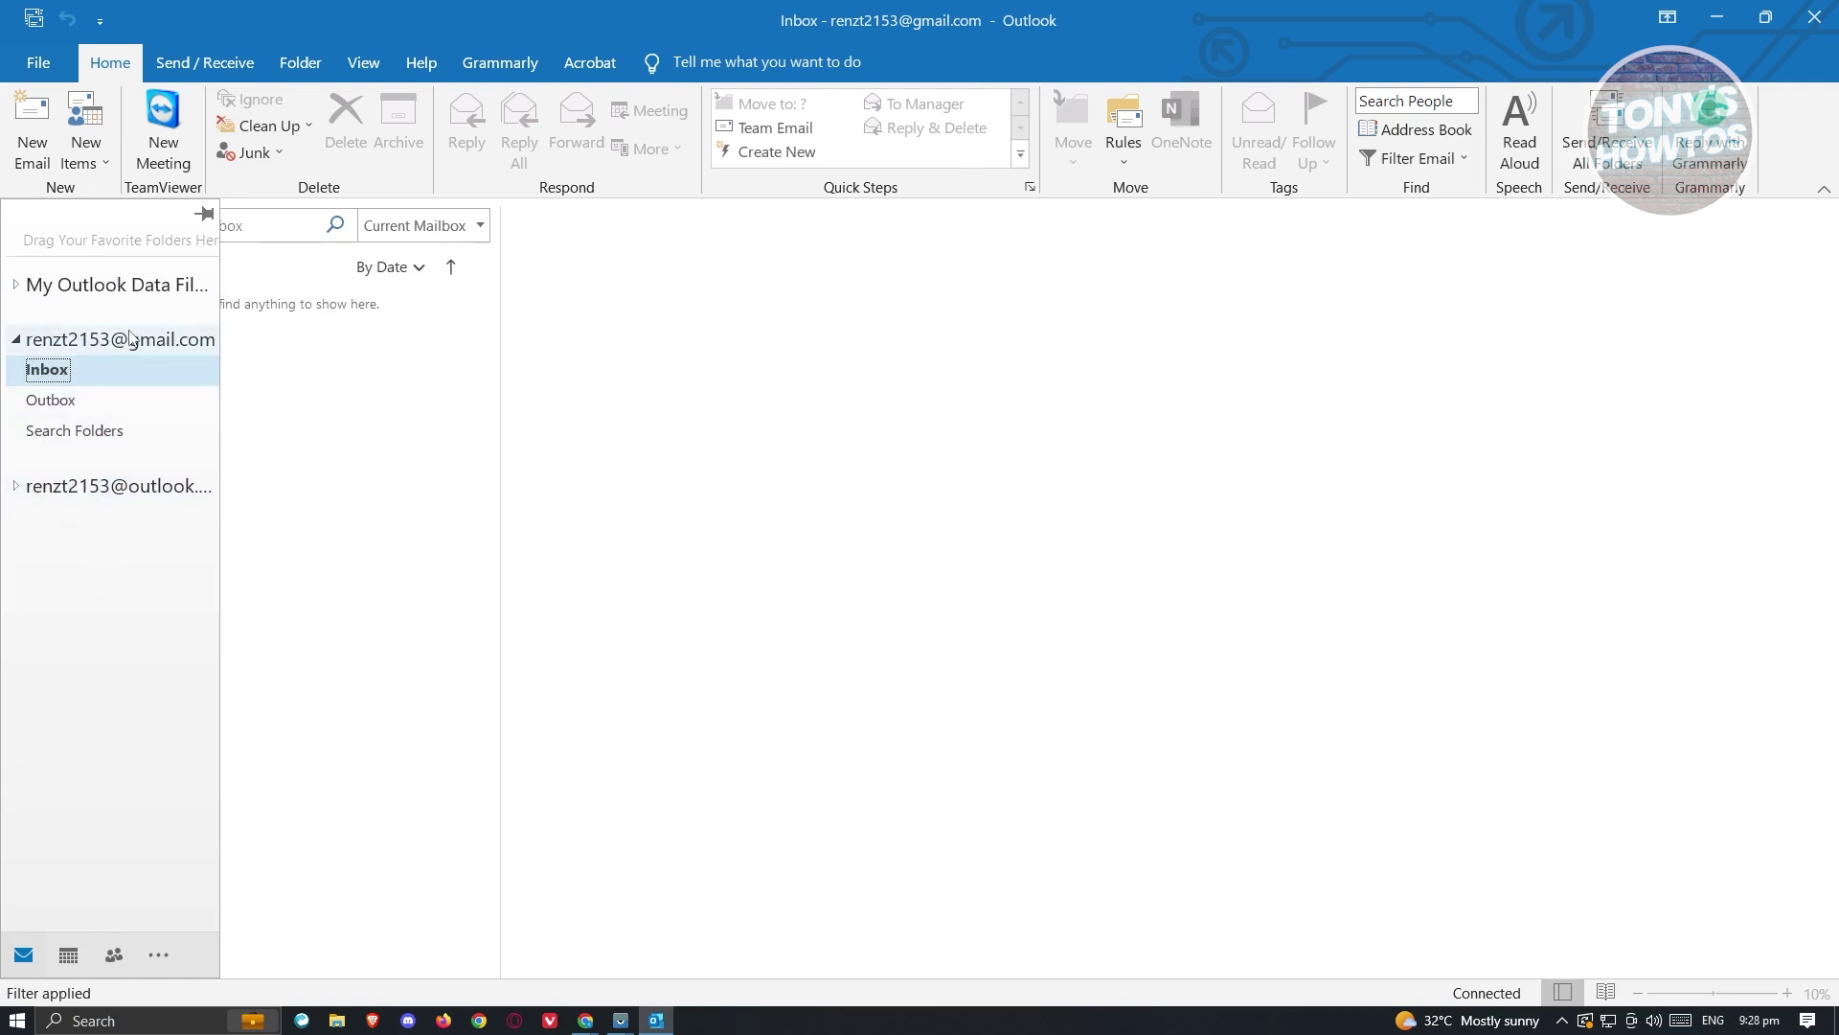
pyautogui.click(29, 346)
pyautogui.click(28, 226)
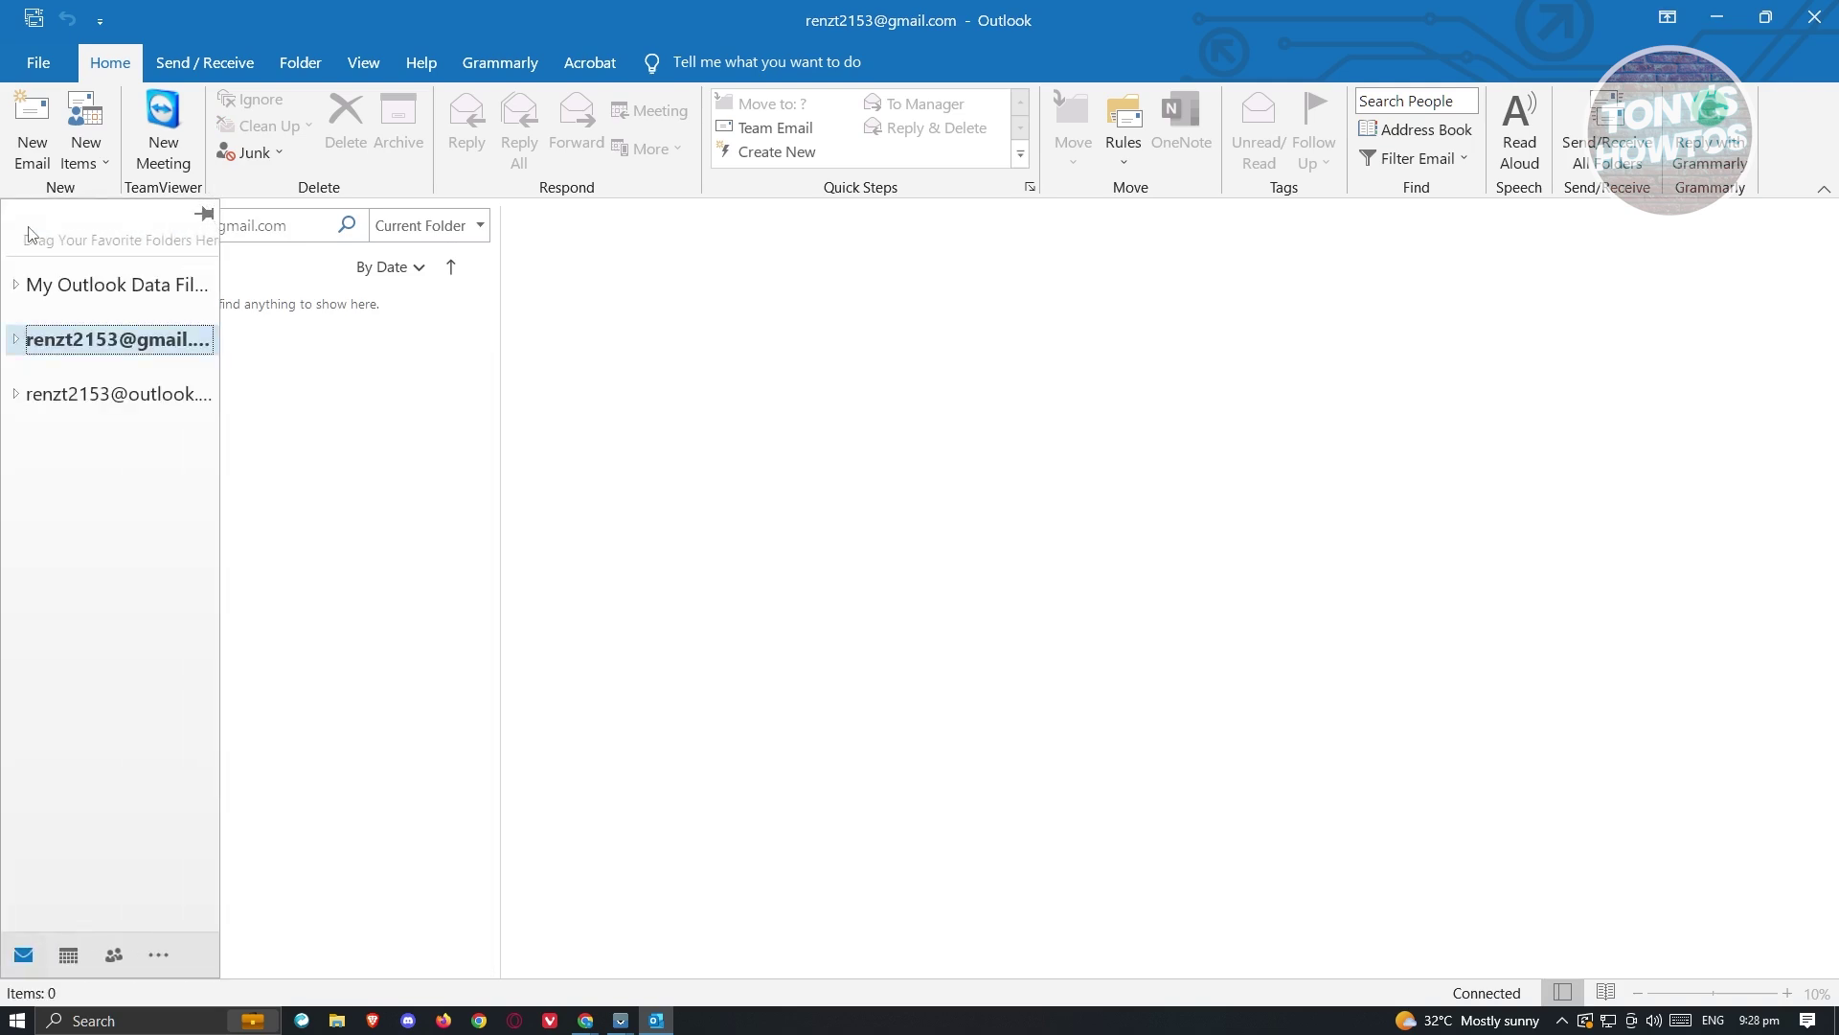
pyautogui.click(16, 339)
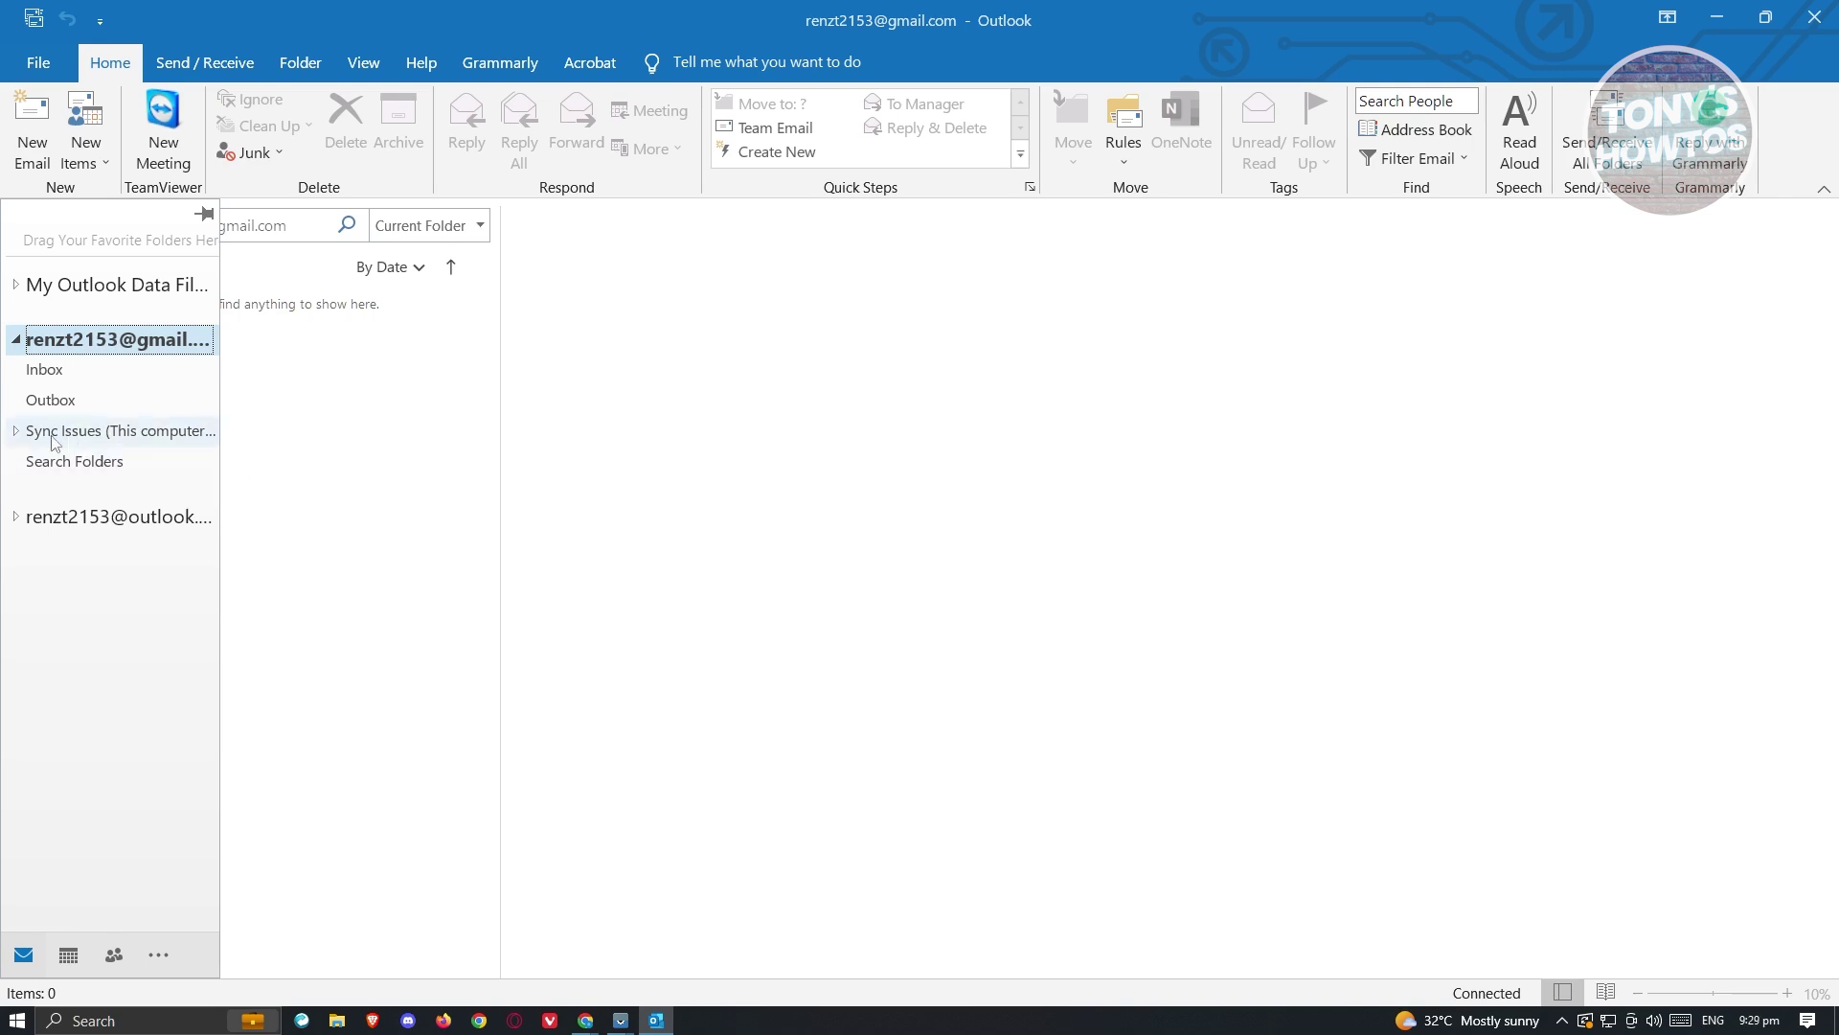
pyautogui.click(18, 431)
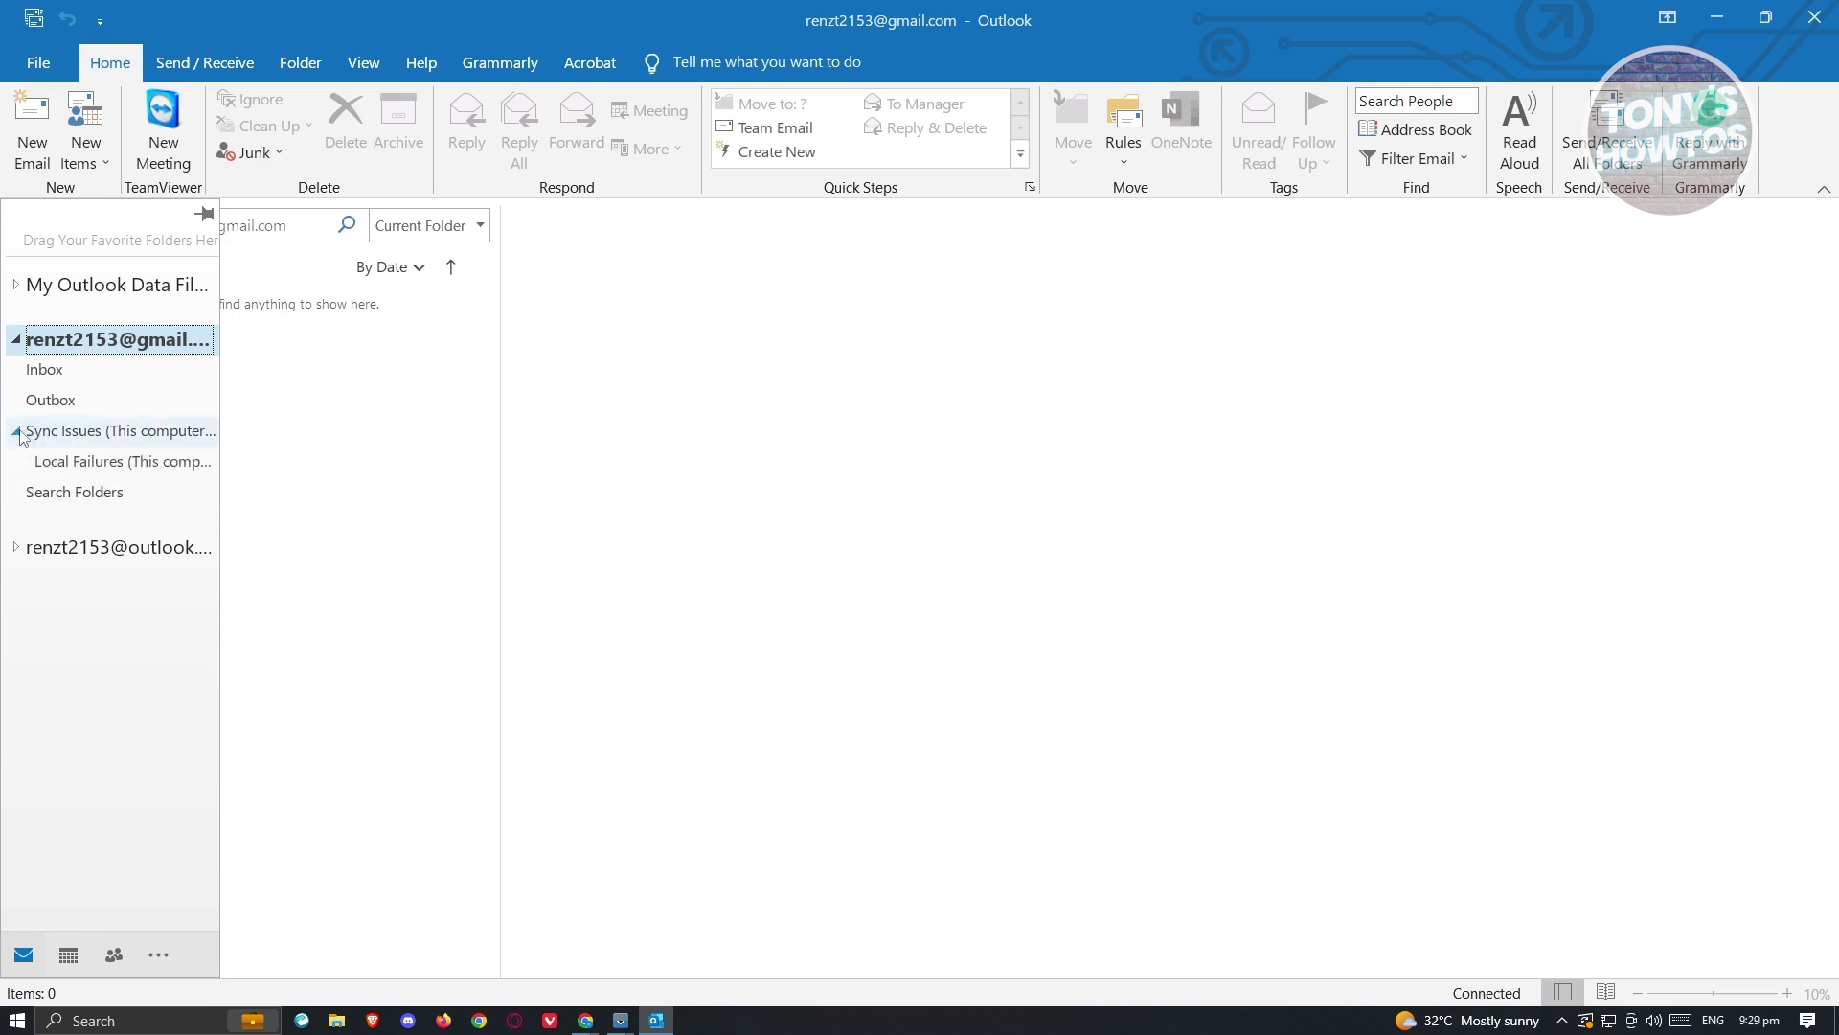
pyautogui.click(17, 431)
pyautogui.click(33, 370)
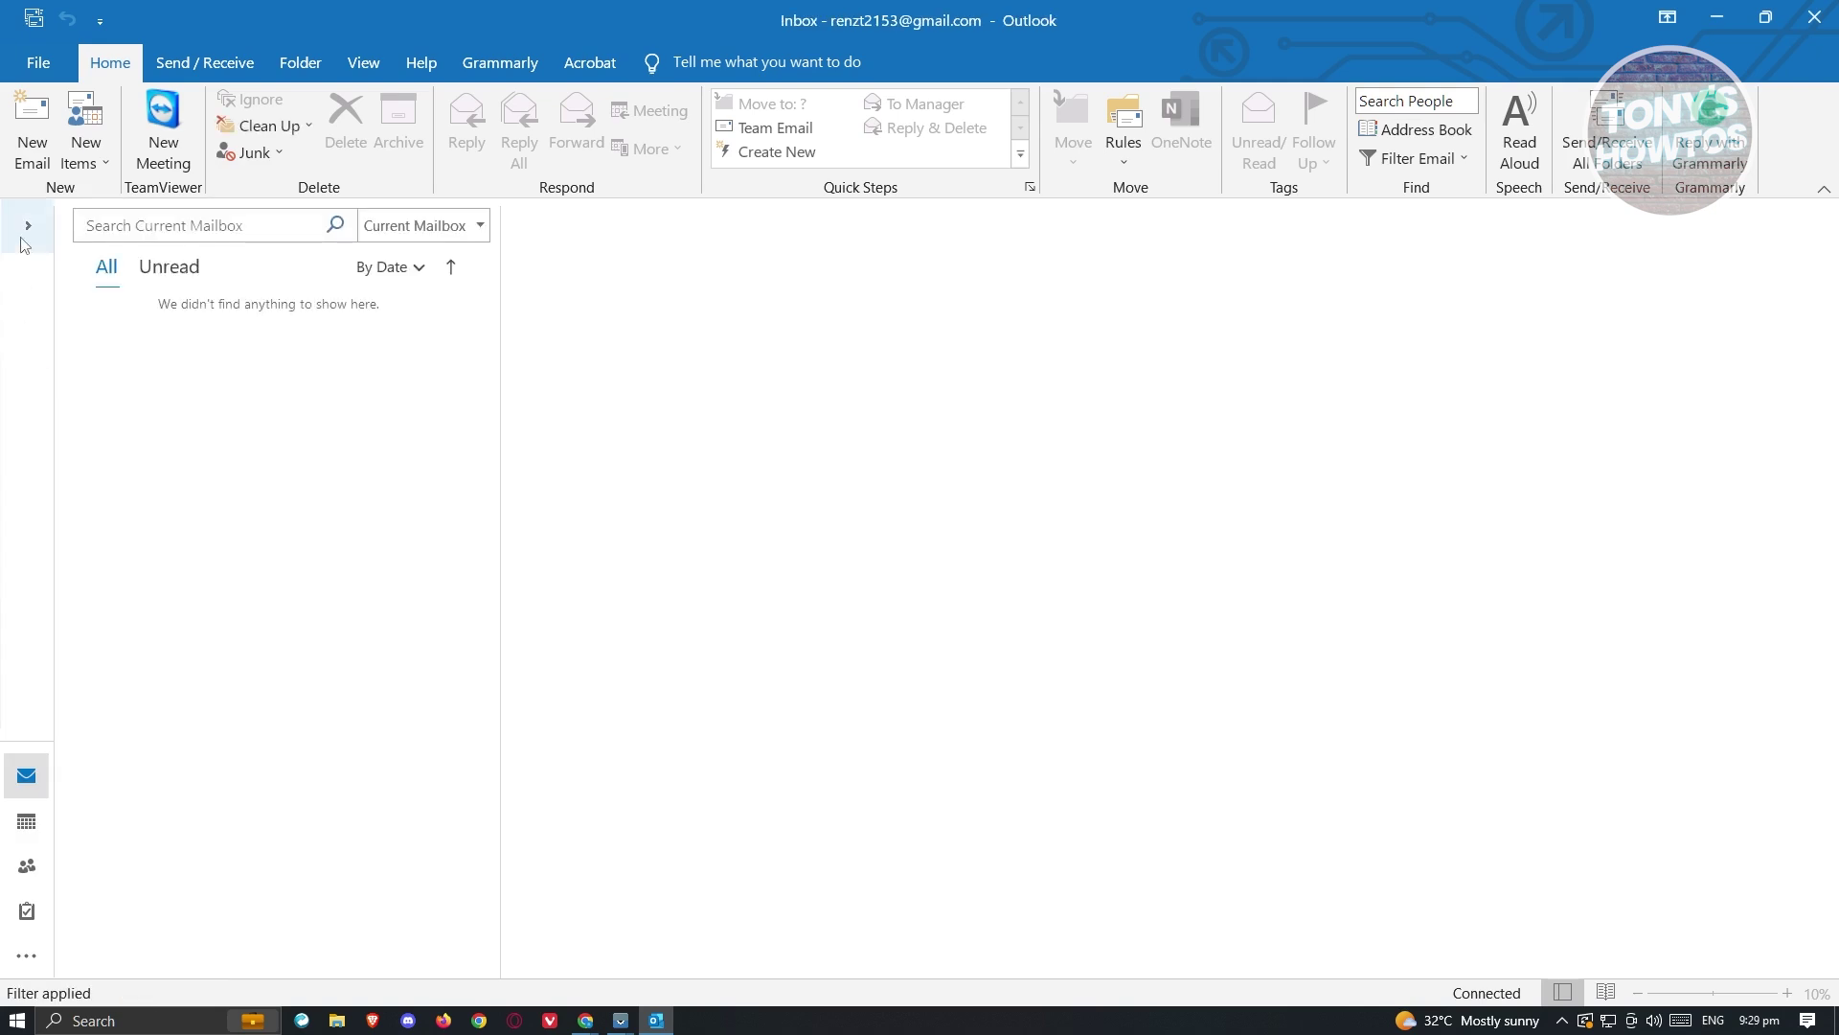
# Step: Collapse the folder pane to view the Inbox's synced test messages and Google alerts
pyautogui.click(25, 245)
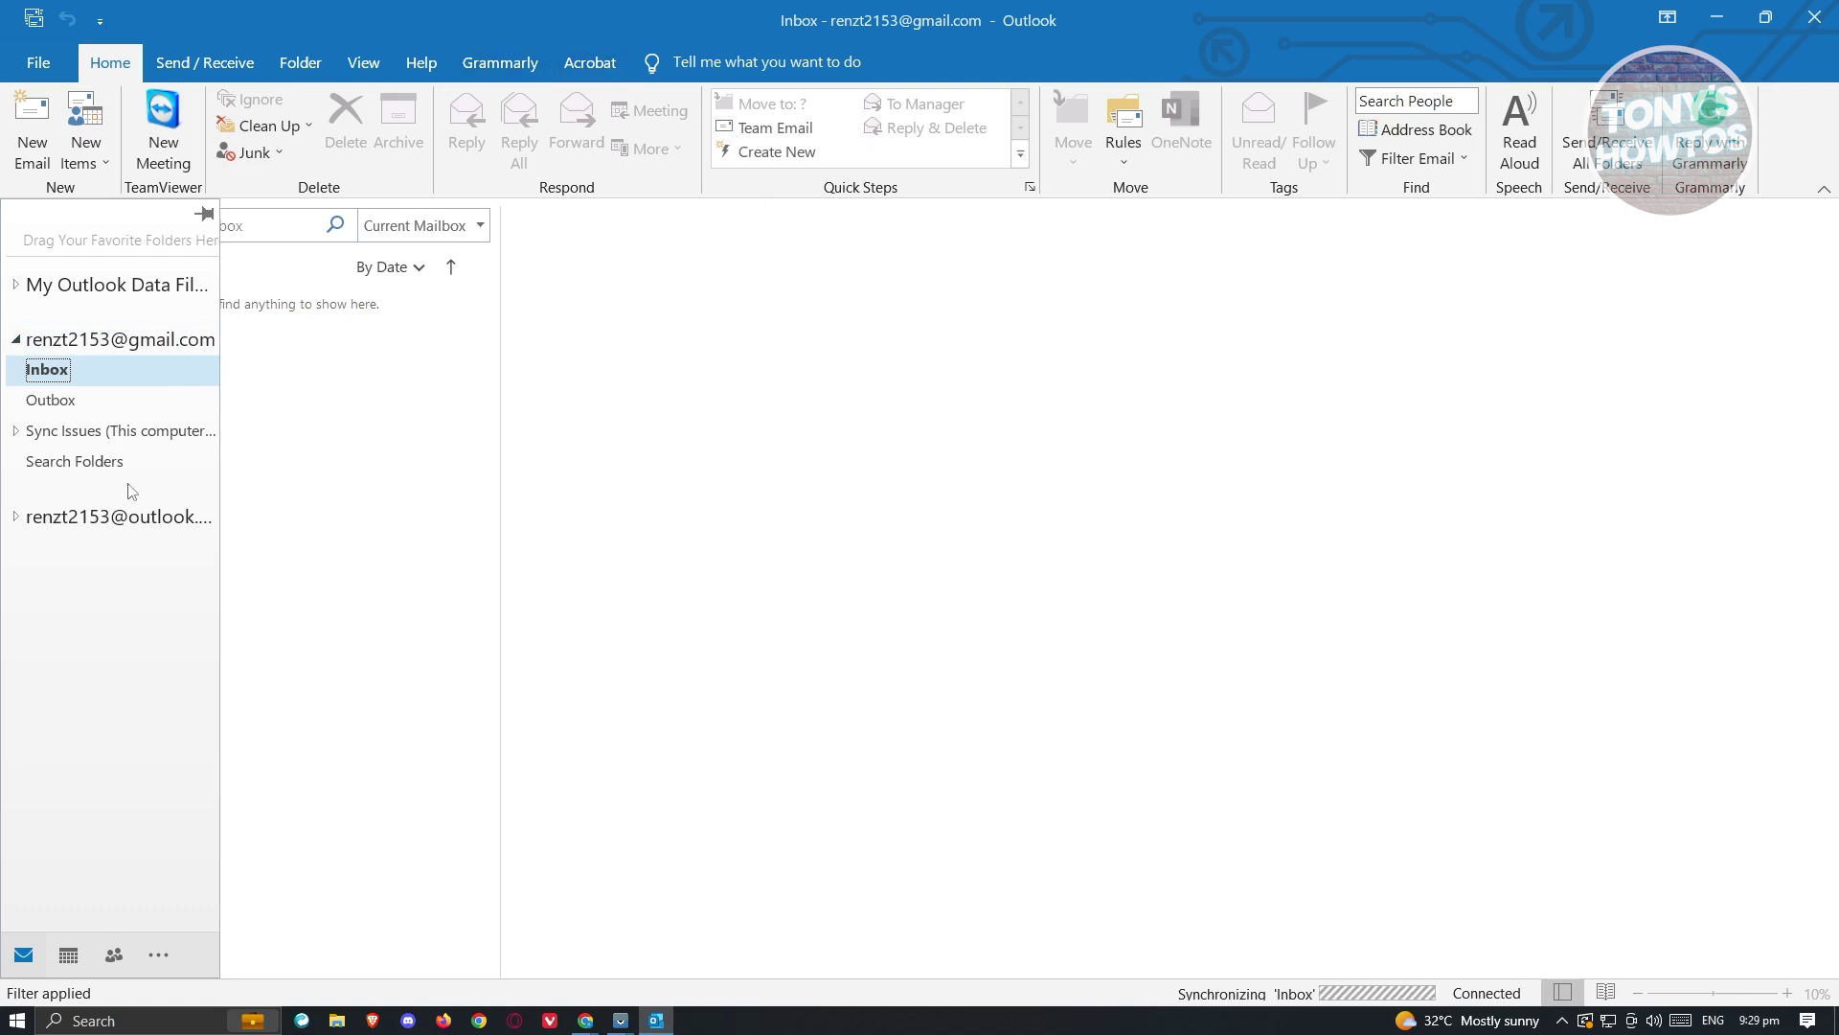
pyautogui.click(382, 527)
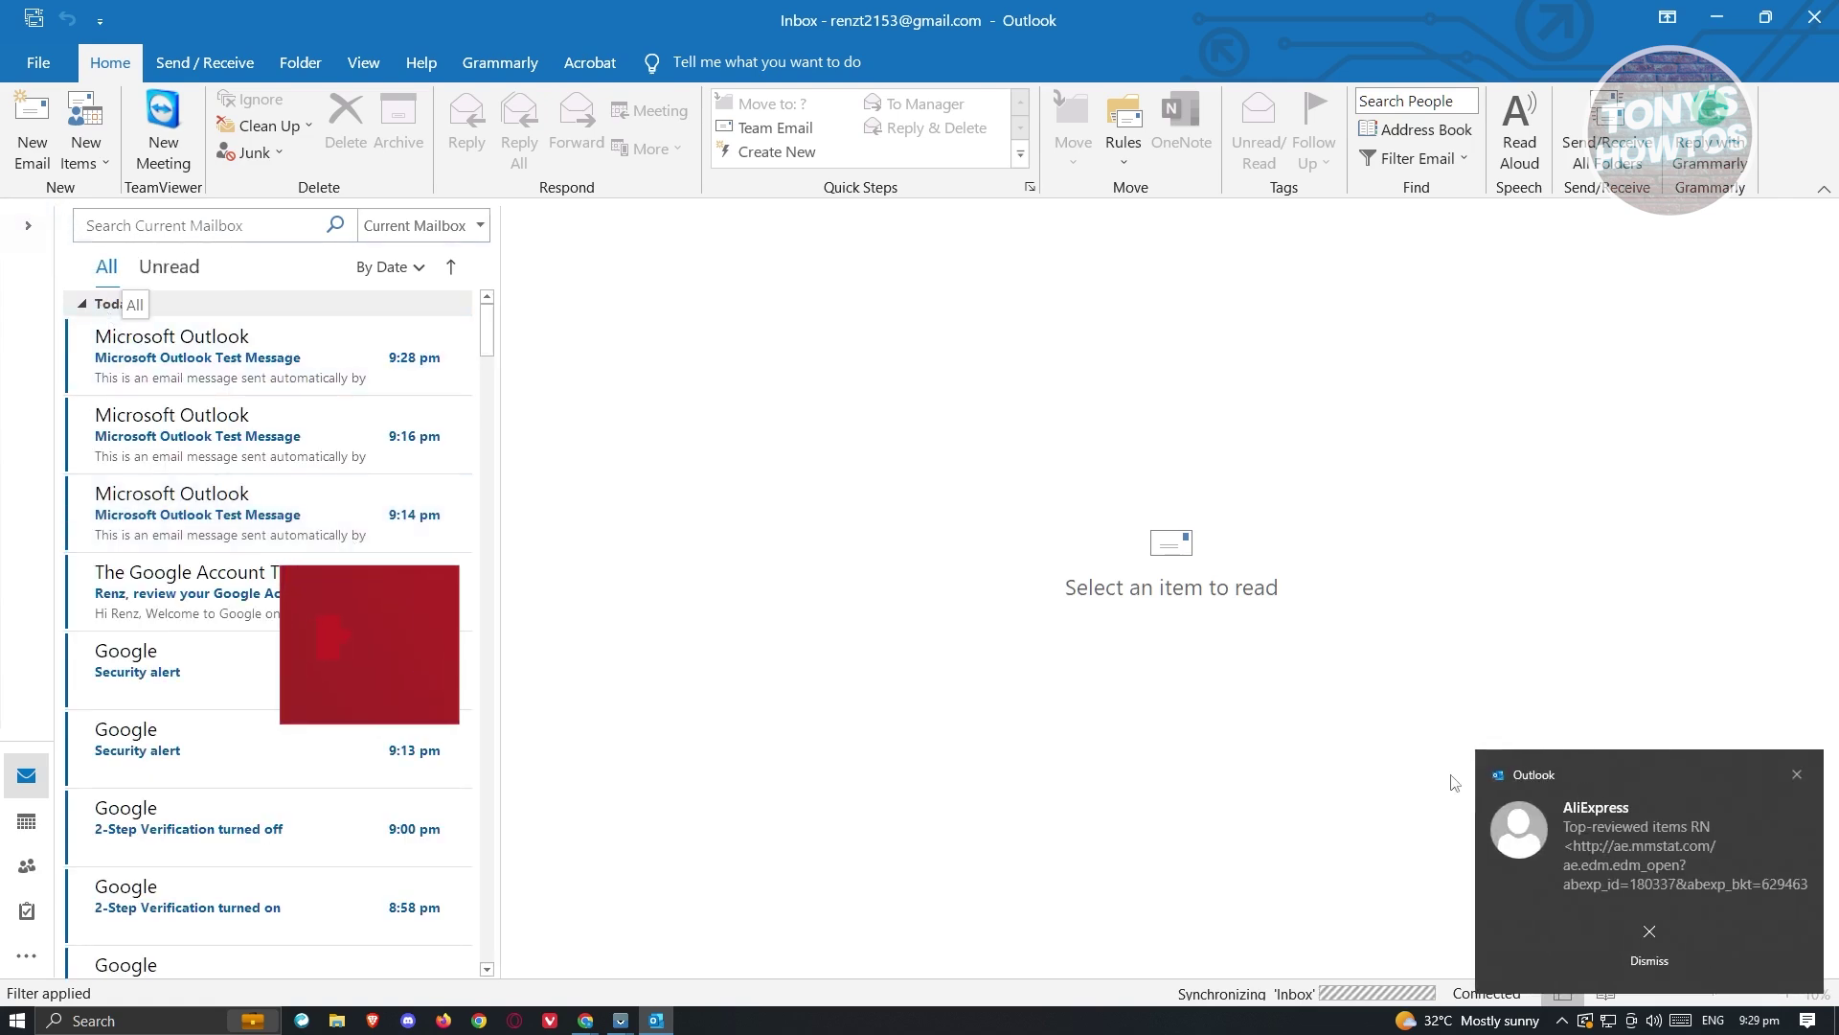
pyautogui.click(1796, 774)
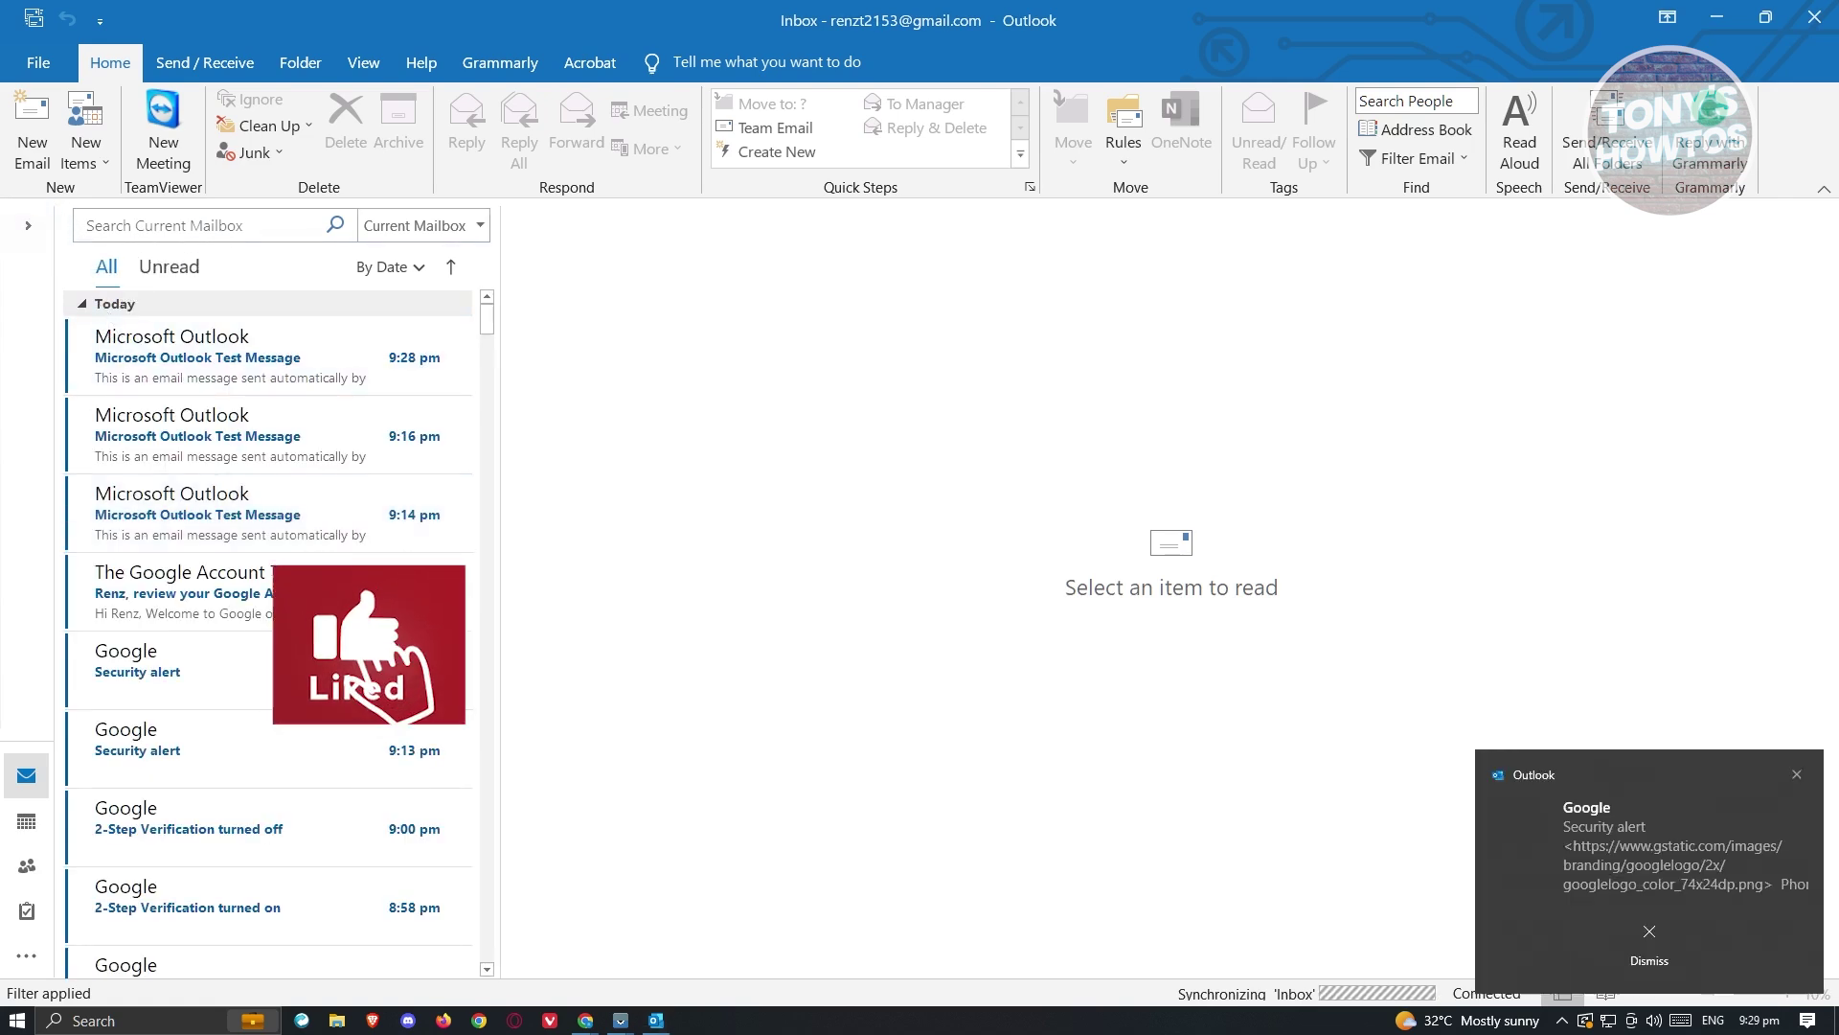
pyautogui.click(27, 225)
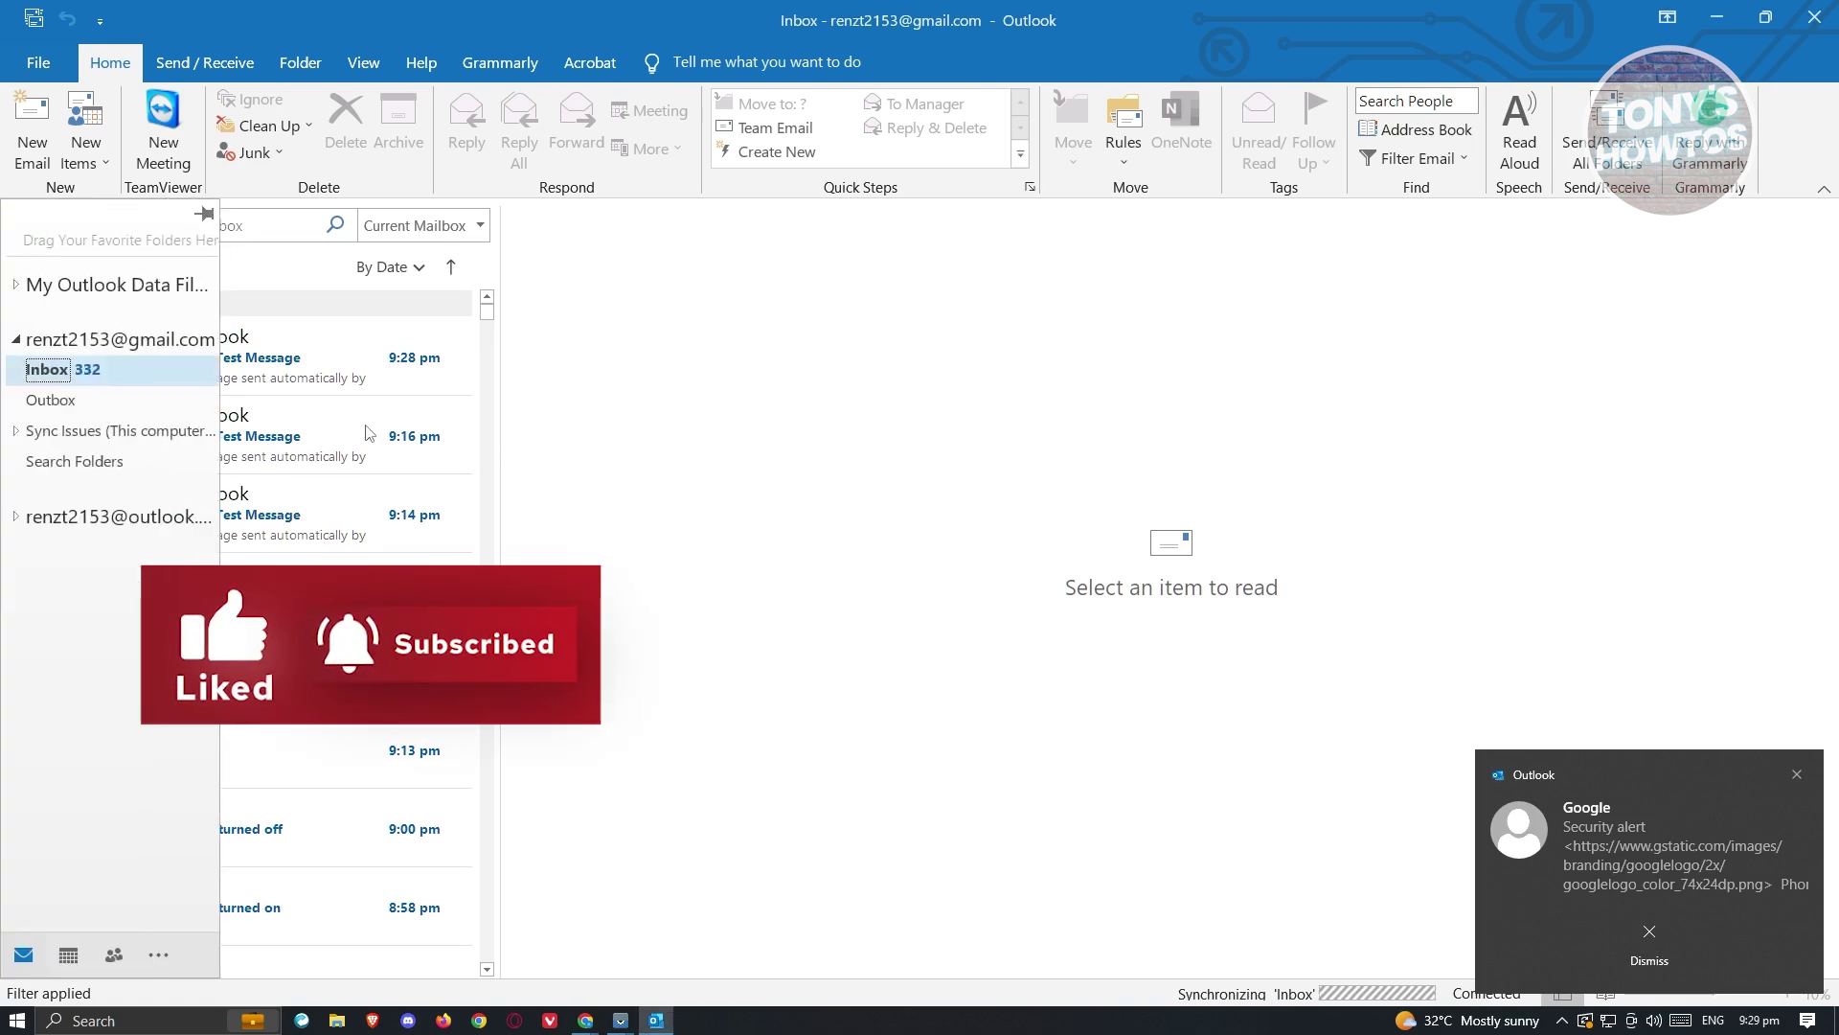
pyautogui.click(15, 433)
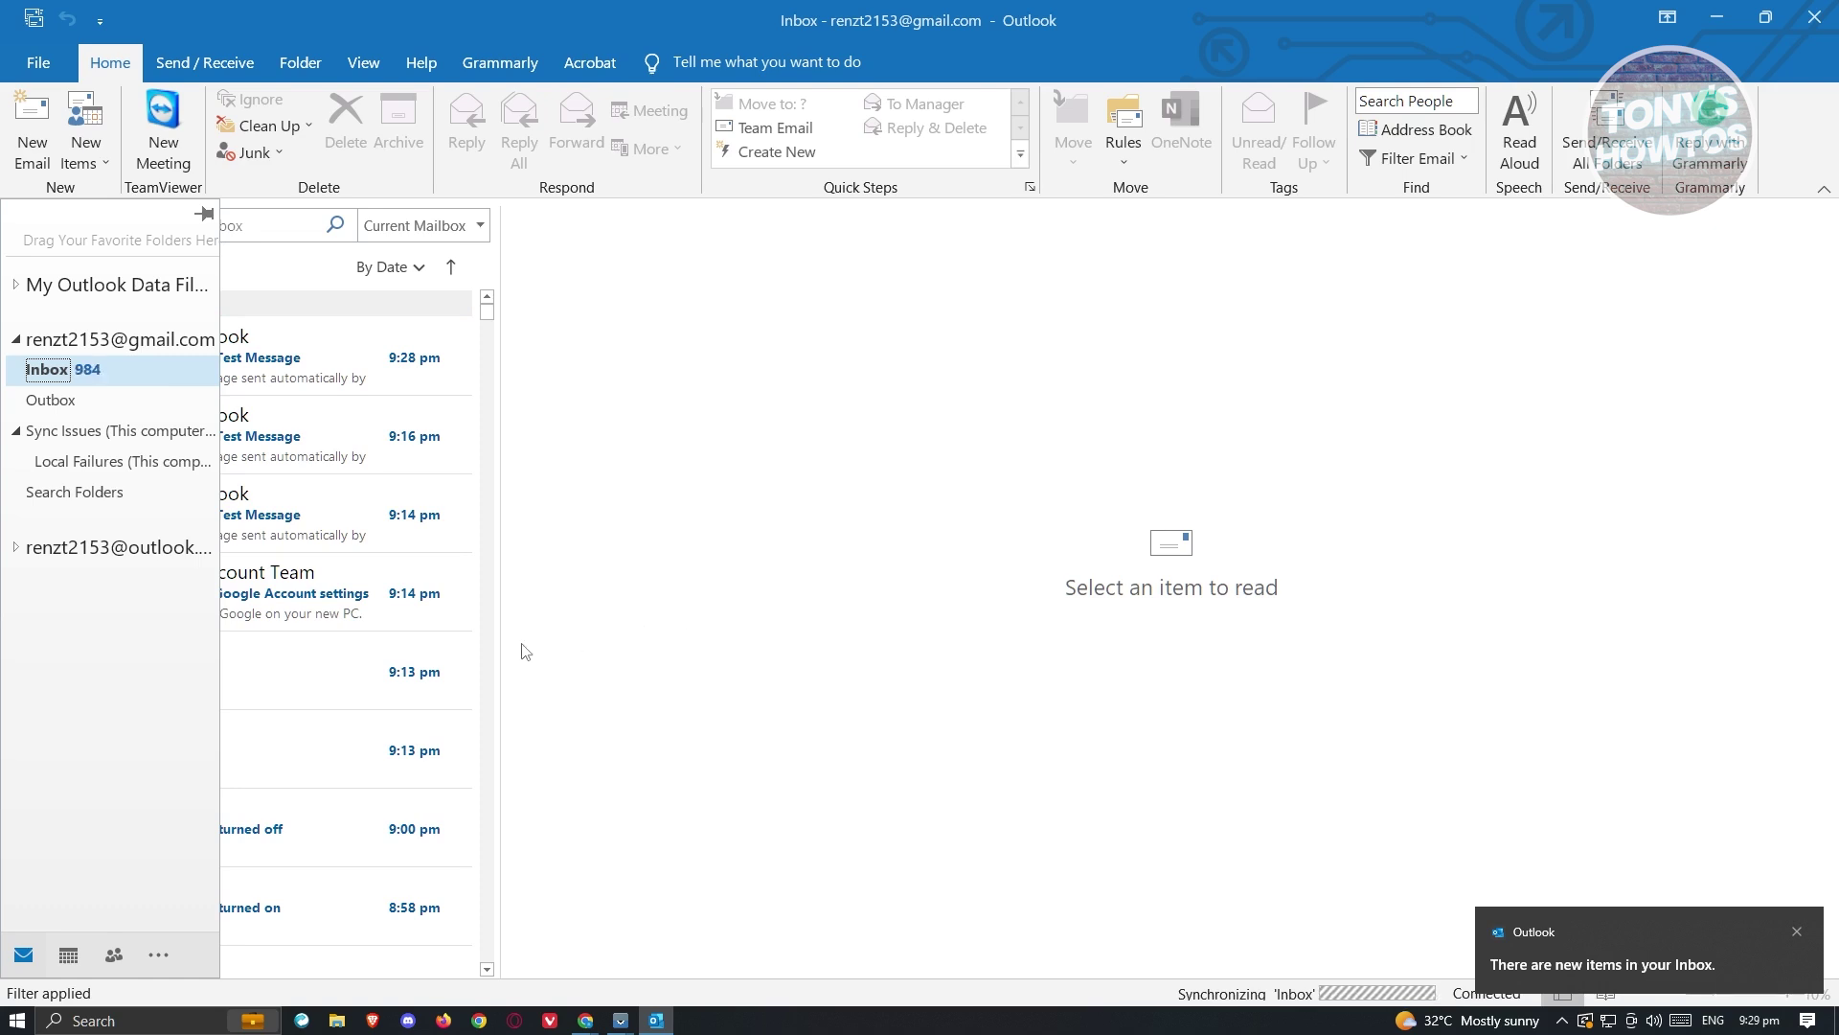
pyautogui.click(723, 502)
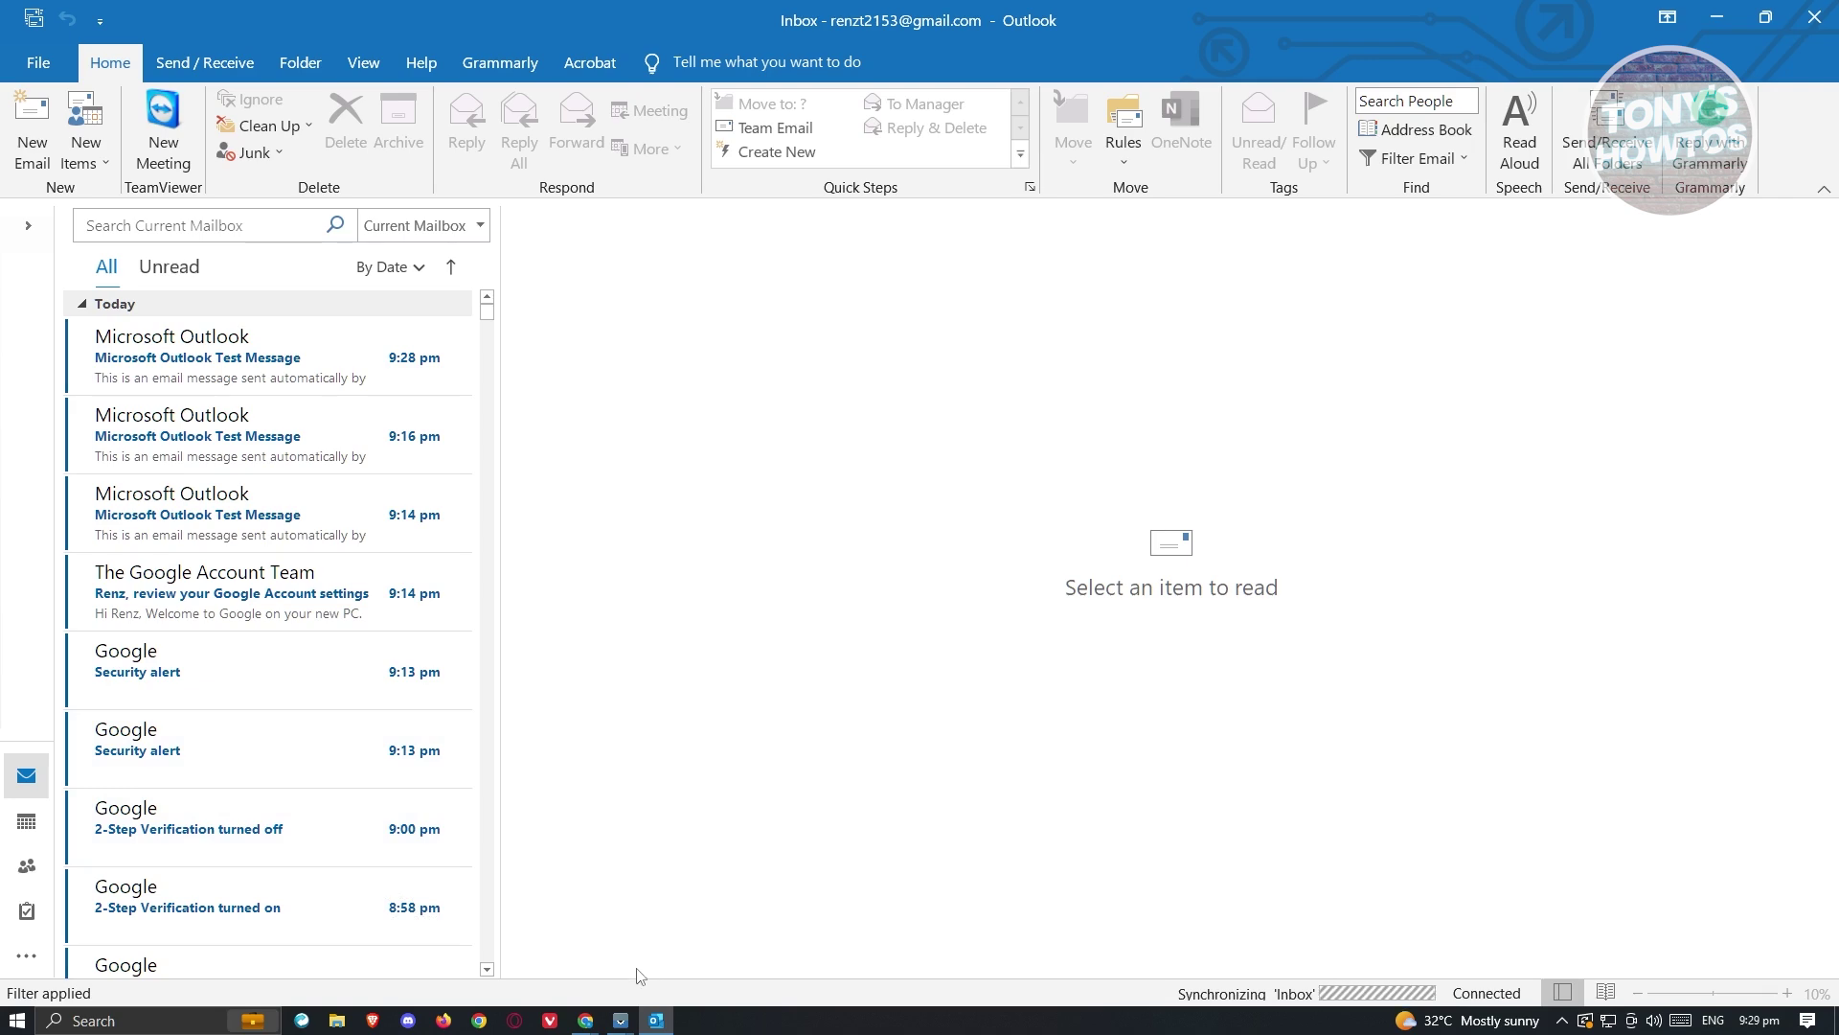
# Step: From the Gmail window, go to Google Account Security and open 2-Step Verification
pyautogui.moveTo(596, 1023)
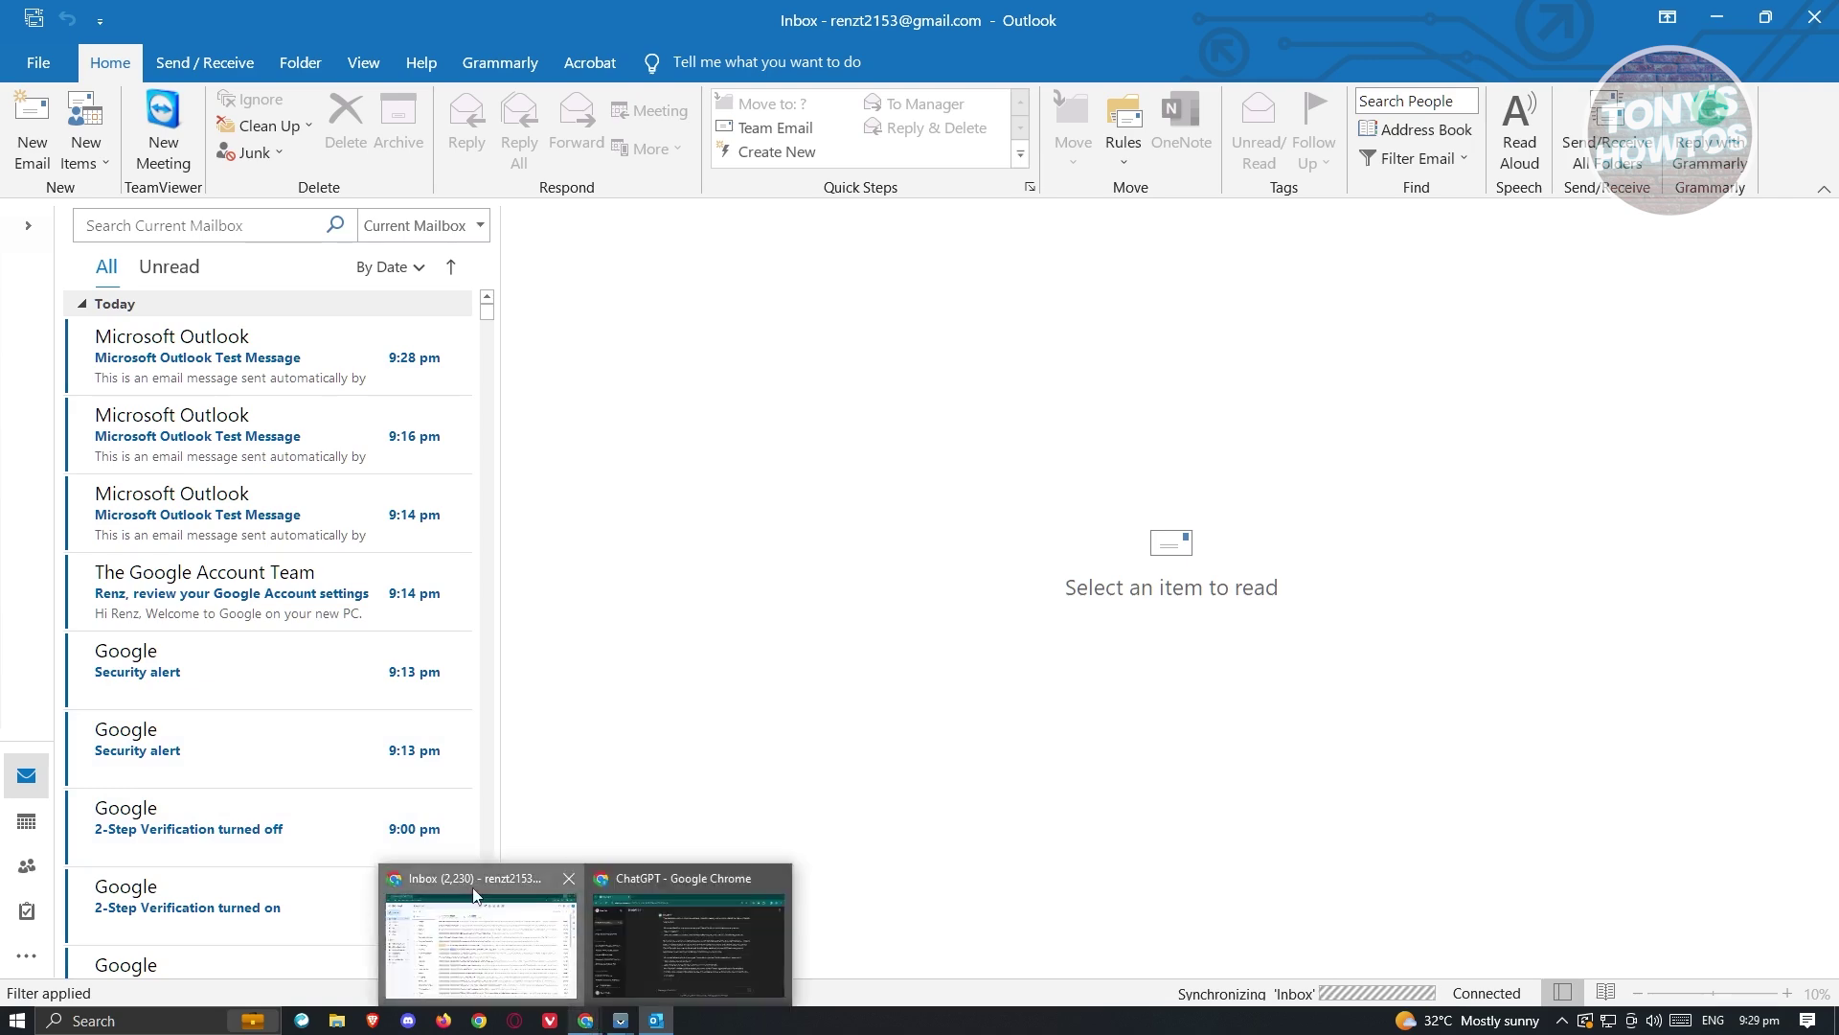
pyautogui.click(488, 926)
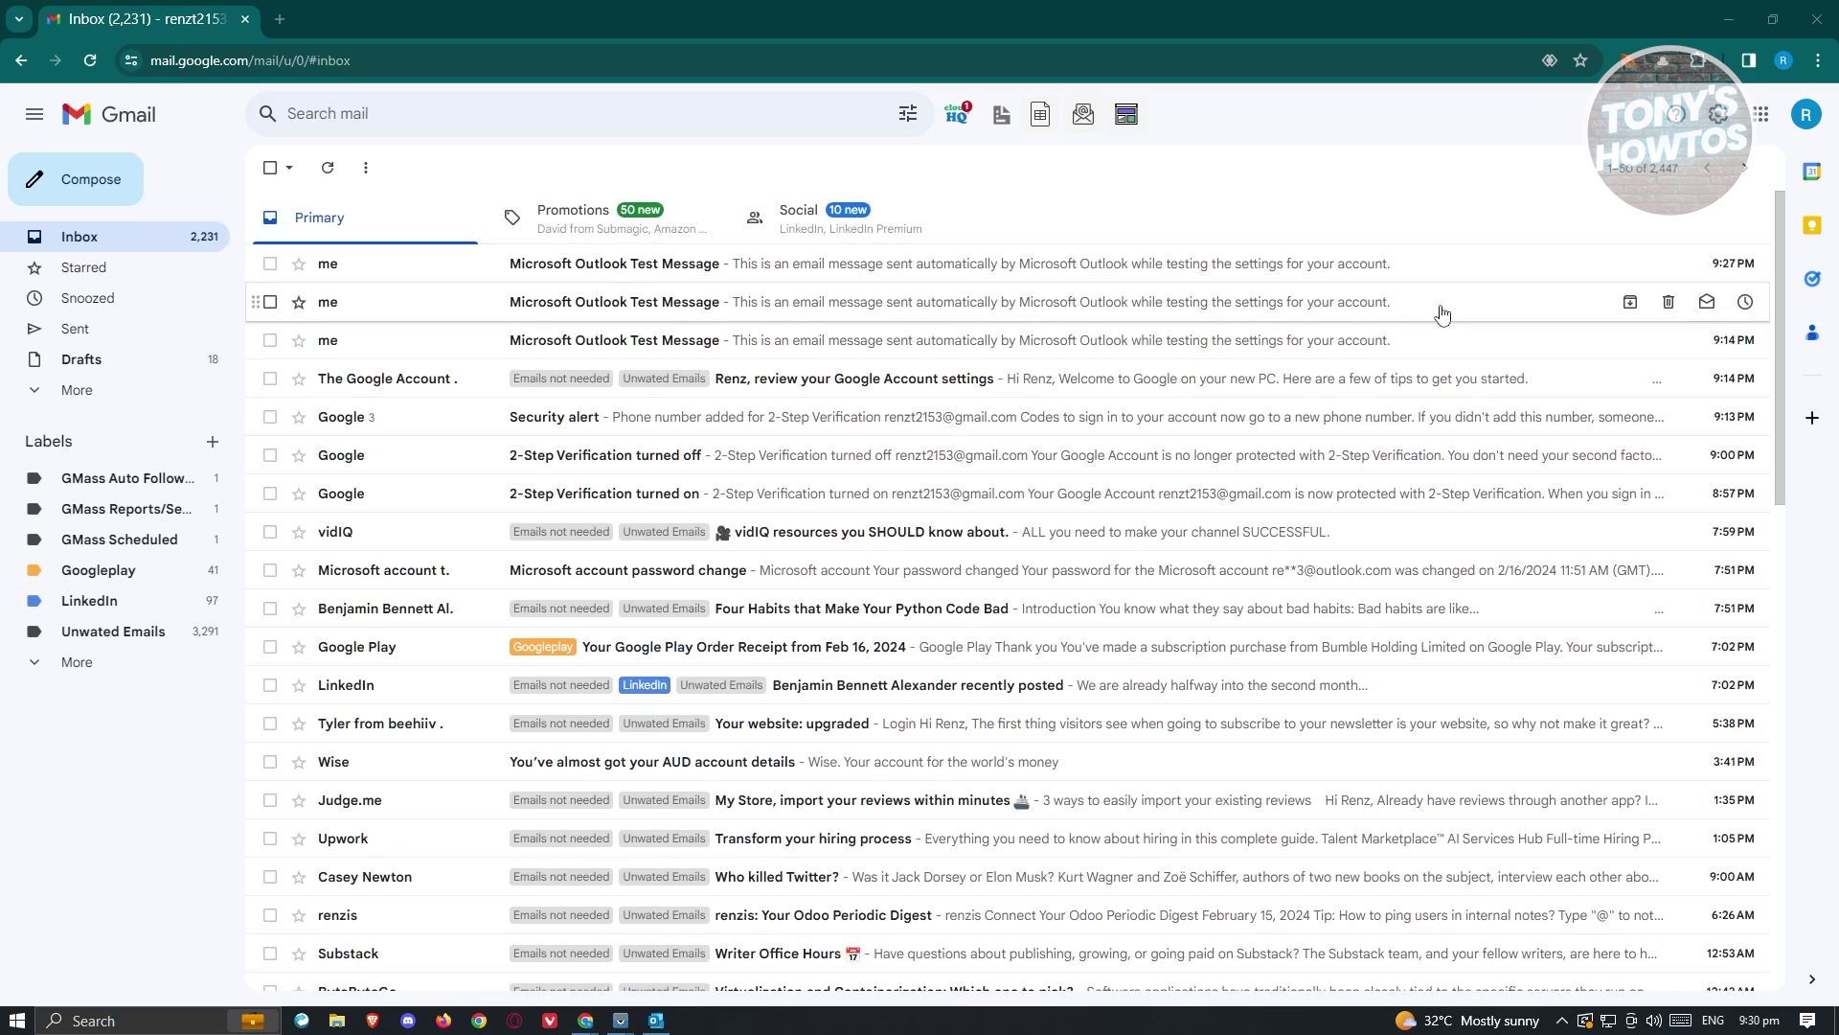
pyautogui.click(1806, 114)
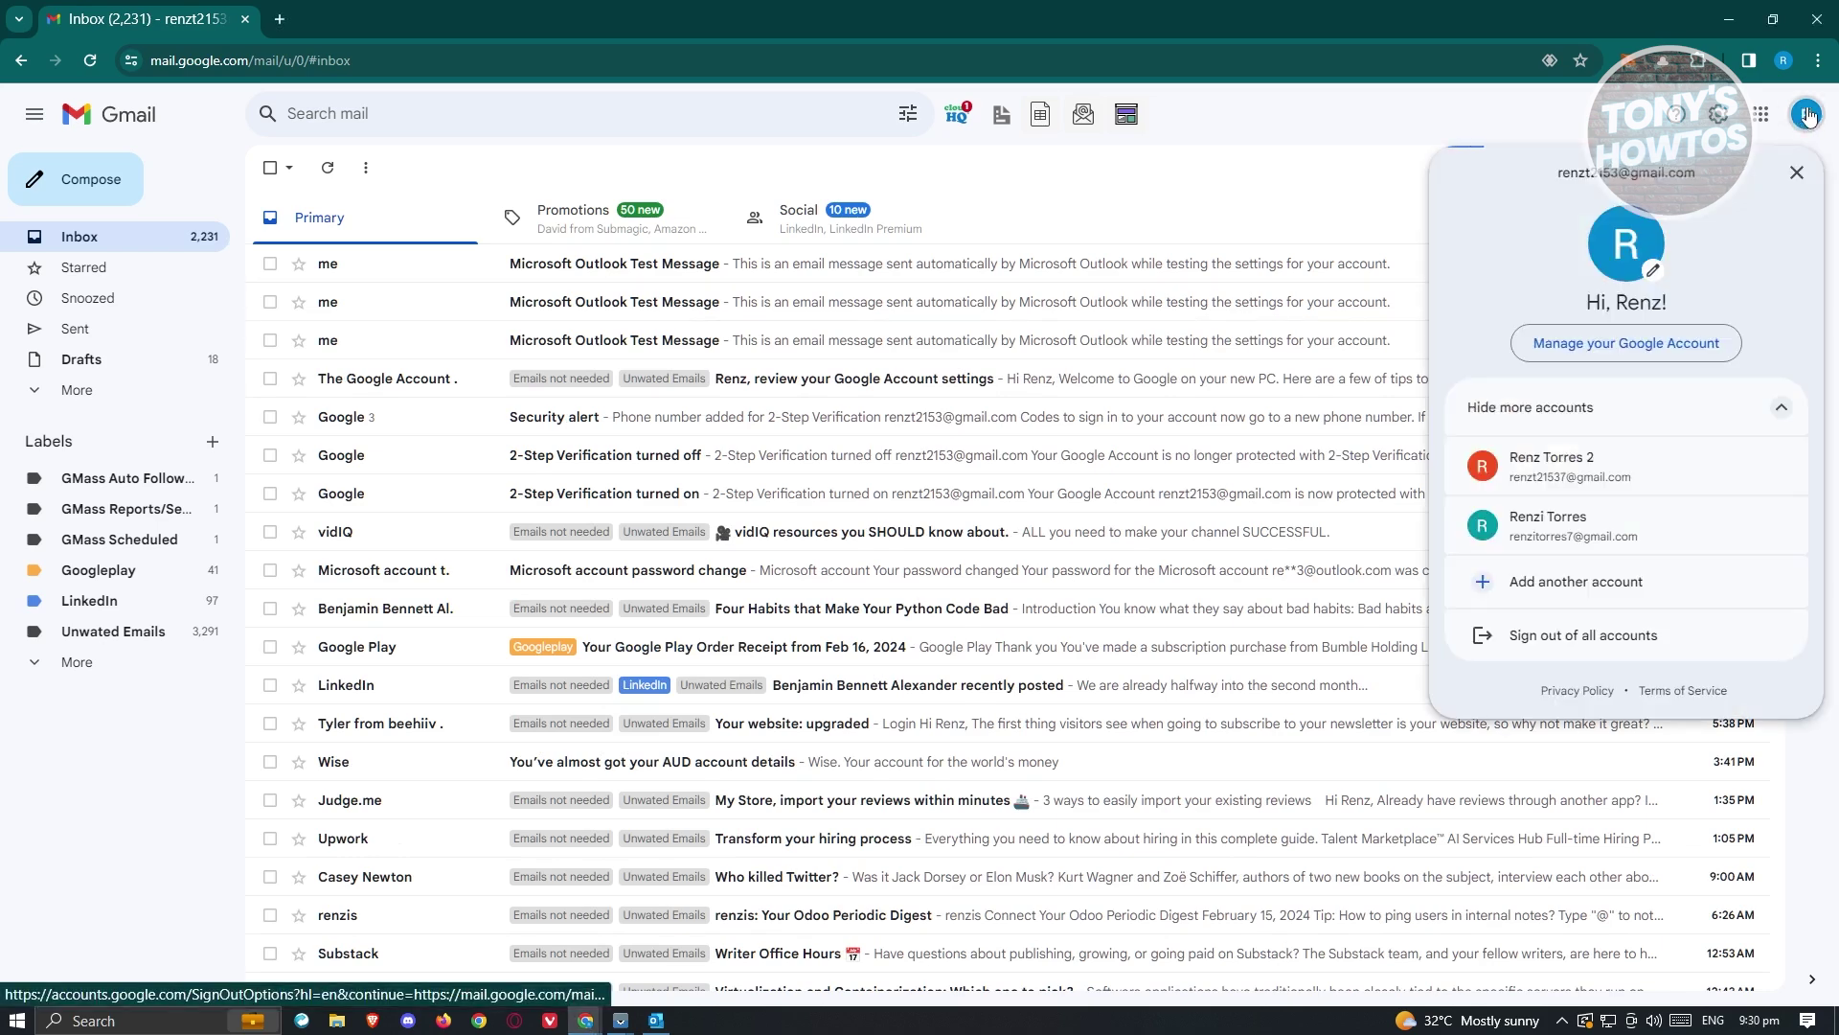
pyautogui.click(1641, 341)
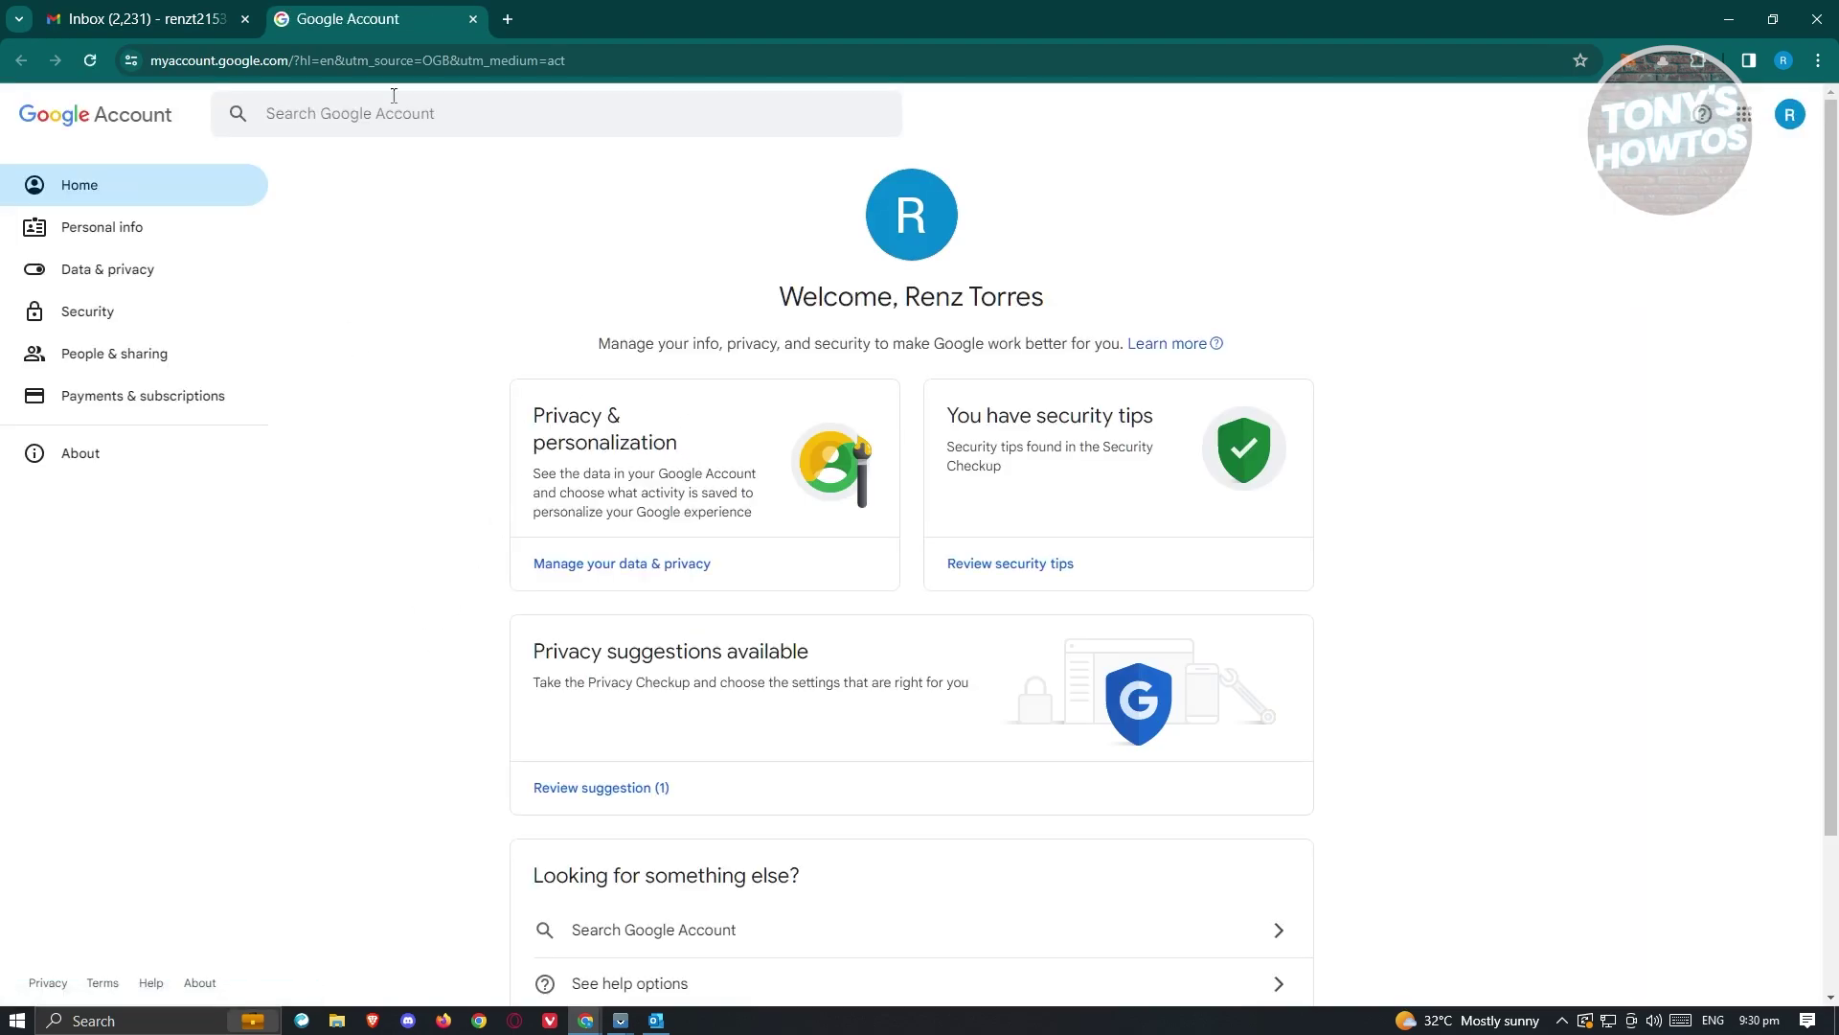
pyautogui.click(106, 317)
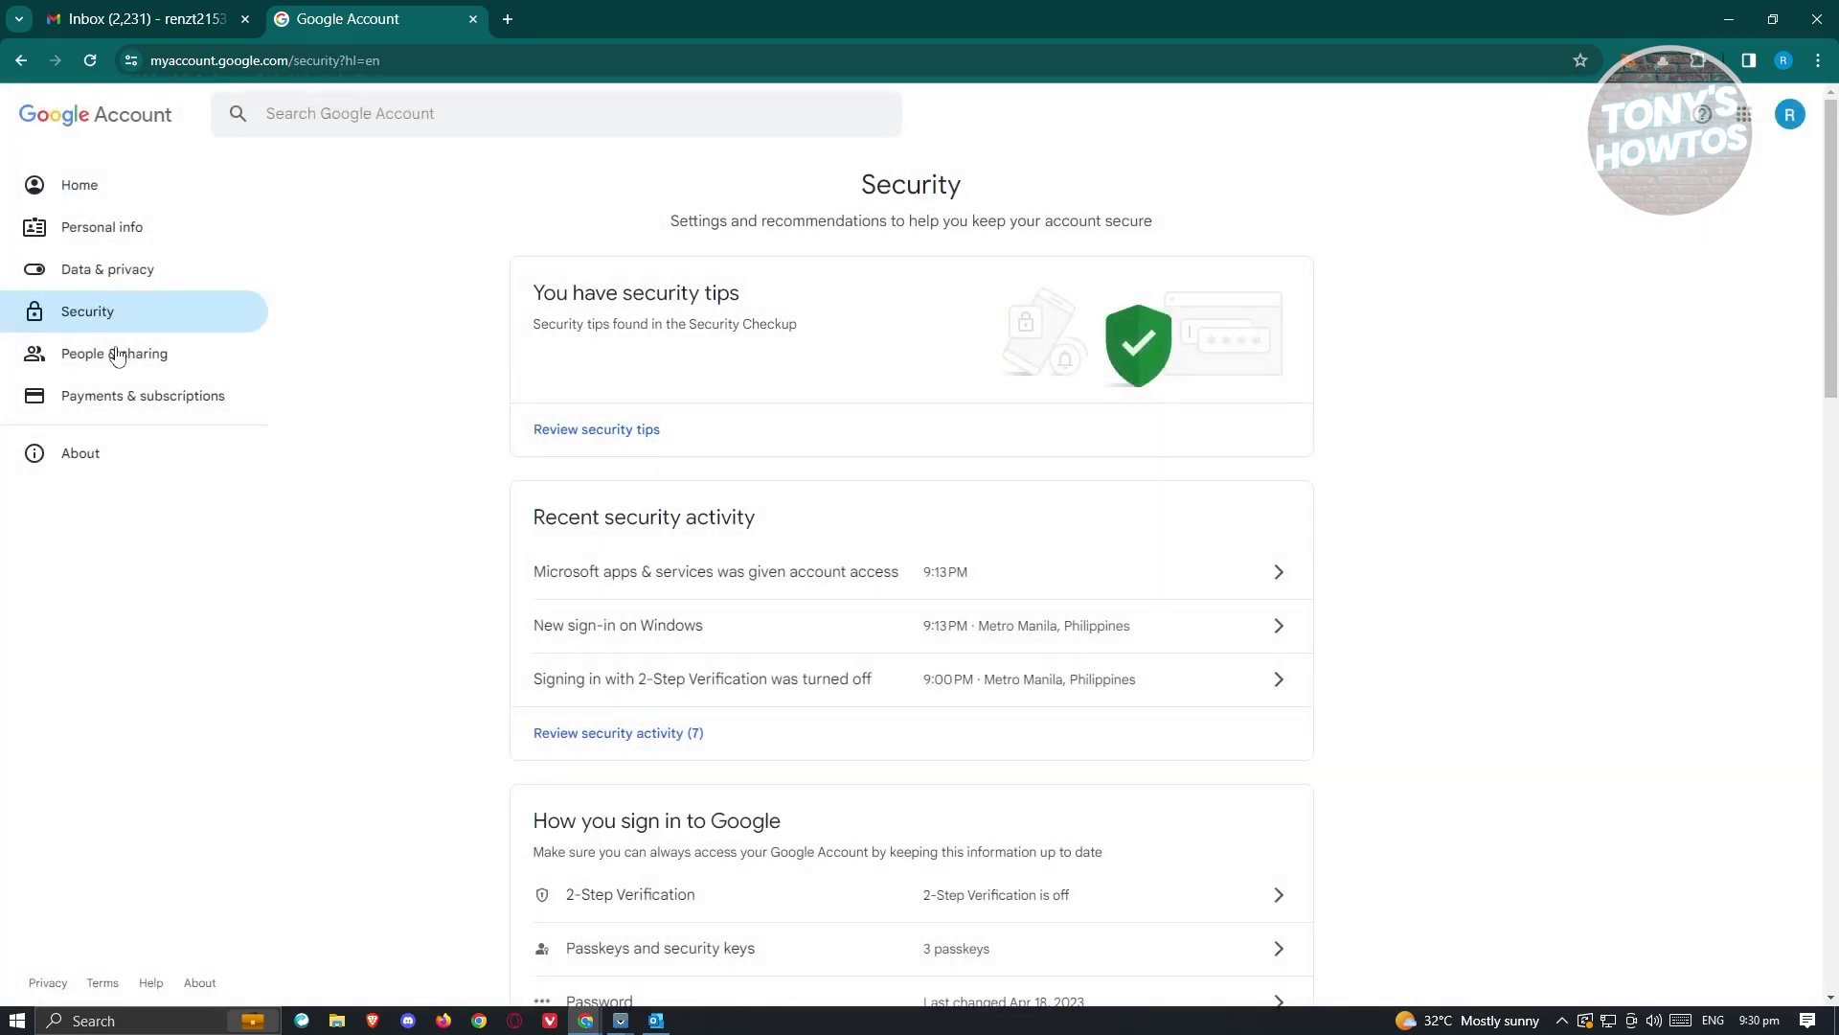
pyautogui.scroll(-5, 541, 373)
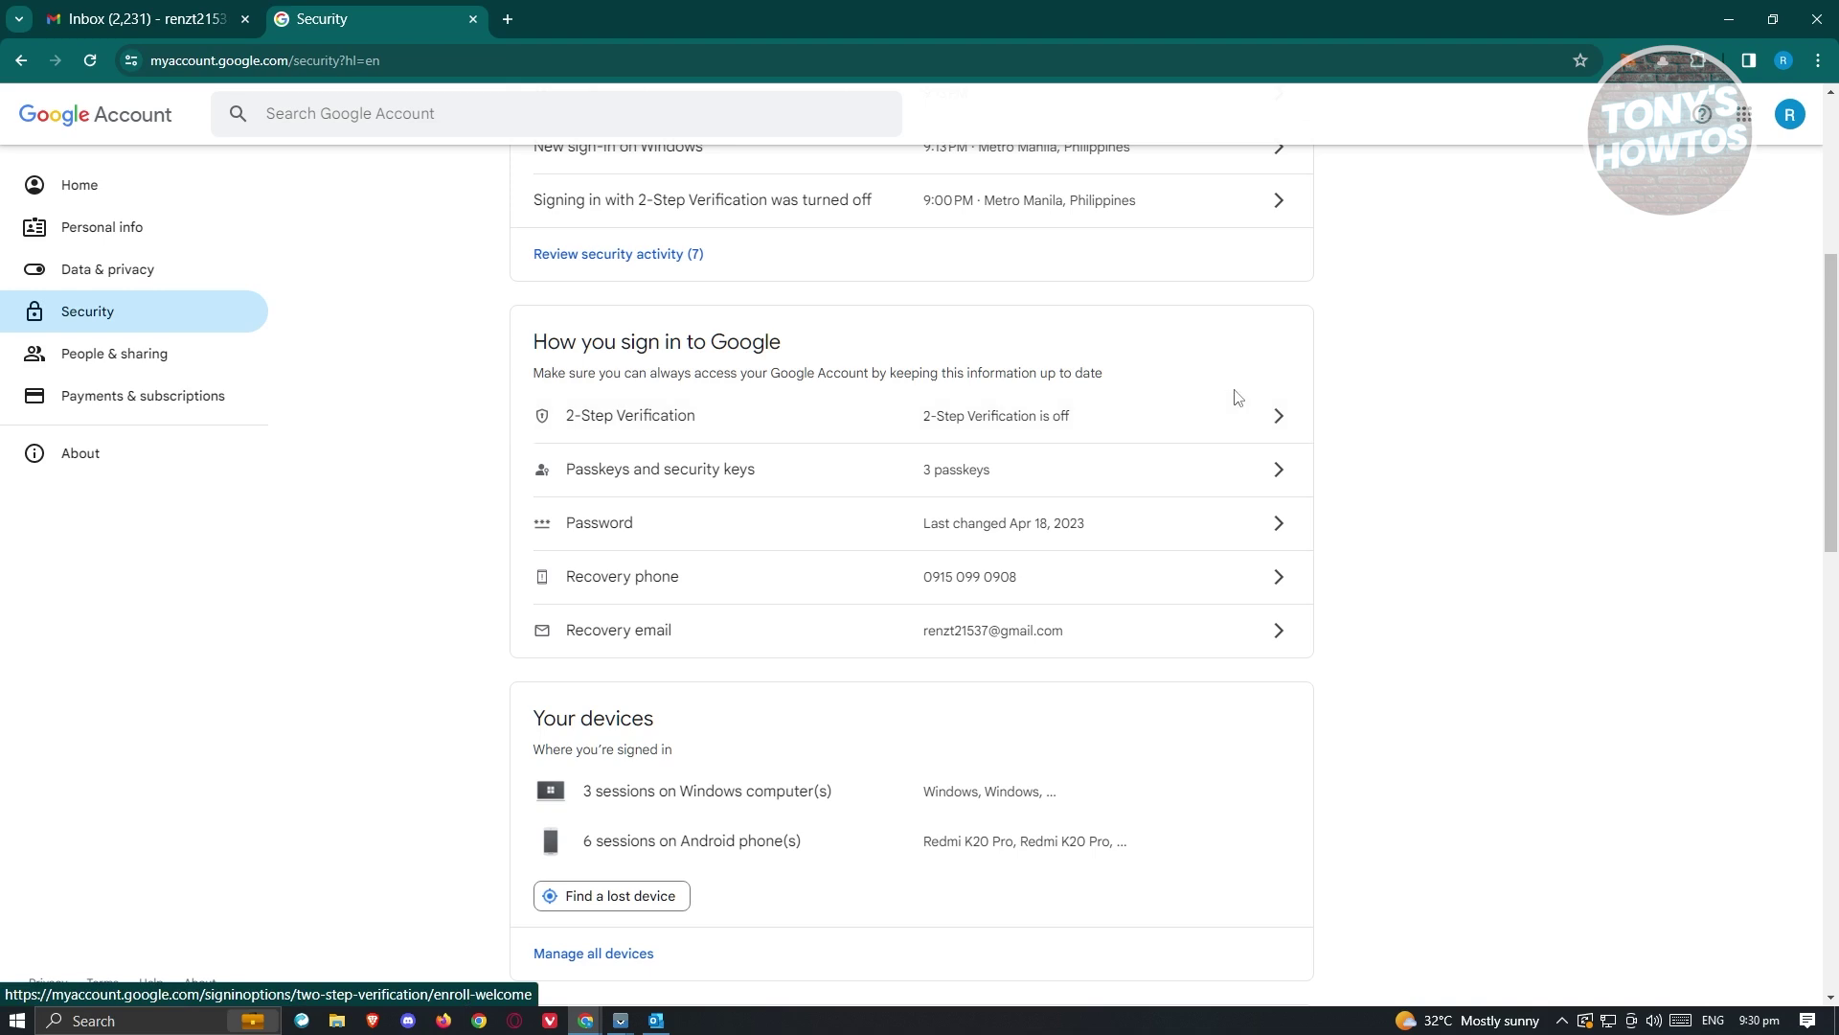
pyautogui.click(644, 425)
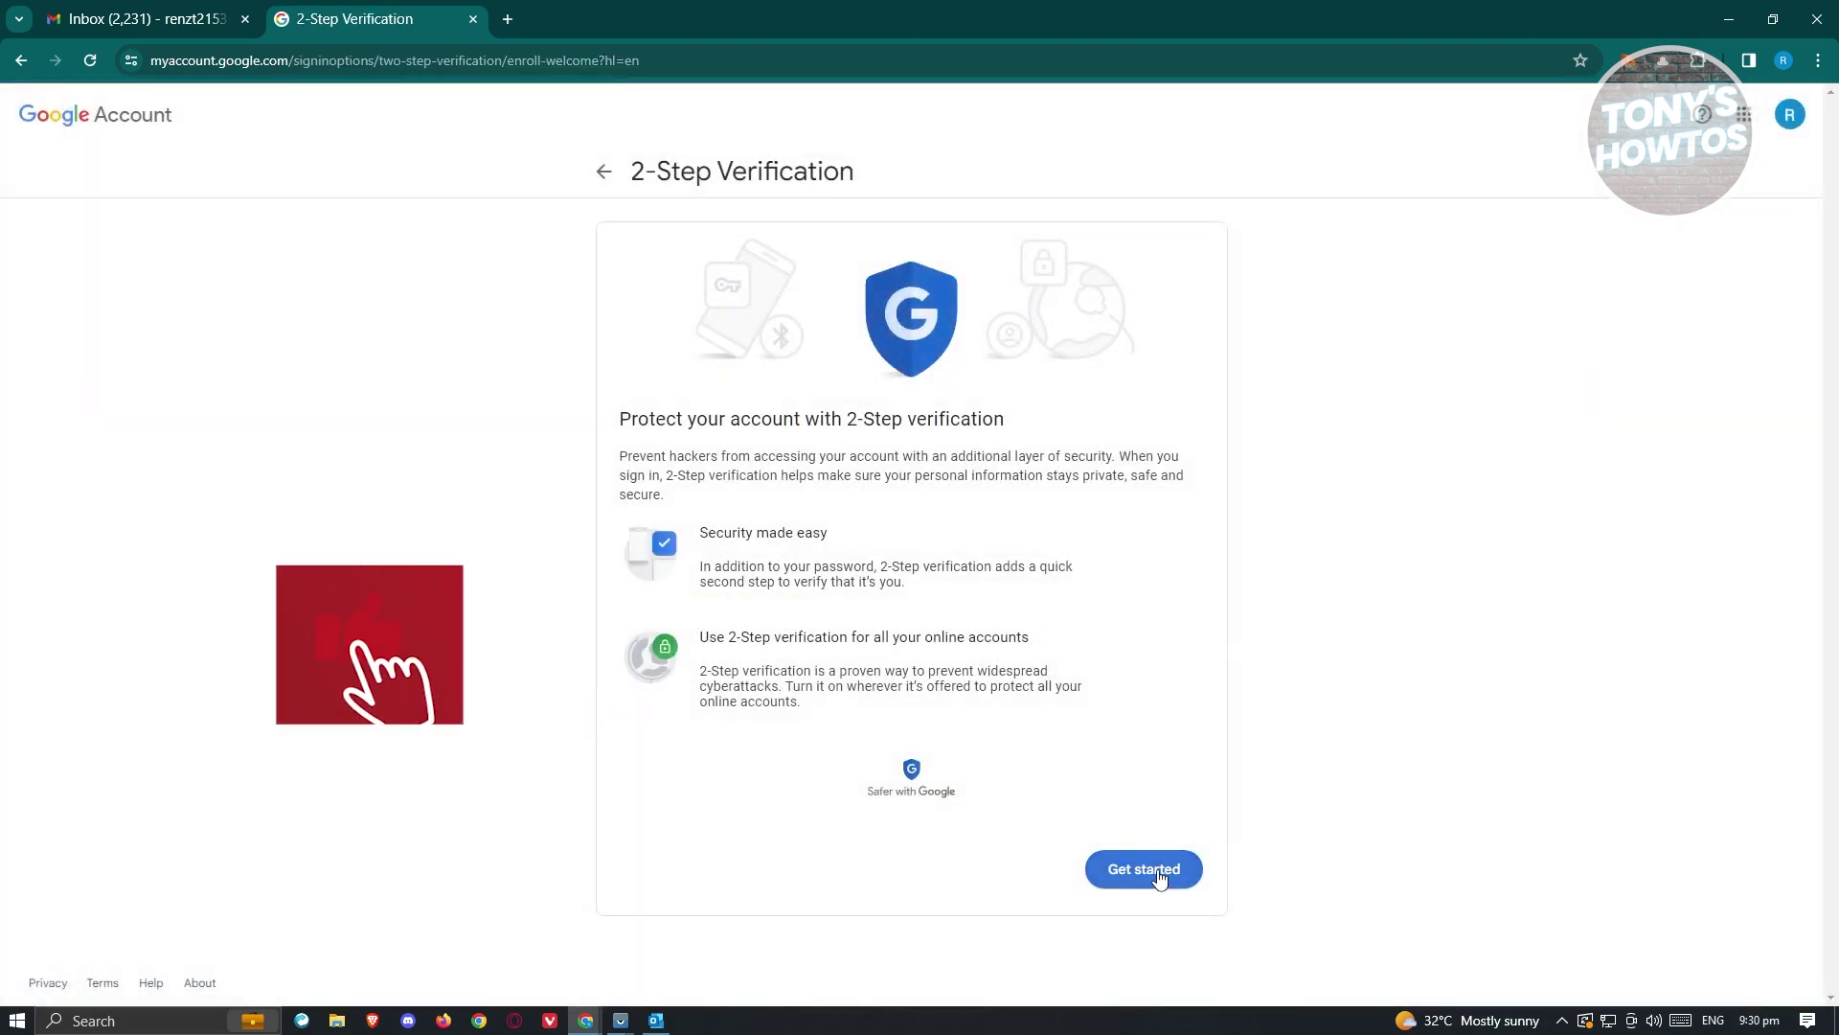
# Step: Start 2-Step Verification setup and register the phone number for text-message or voice-call codes
pyautogui.click(1157, 870)
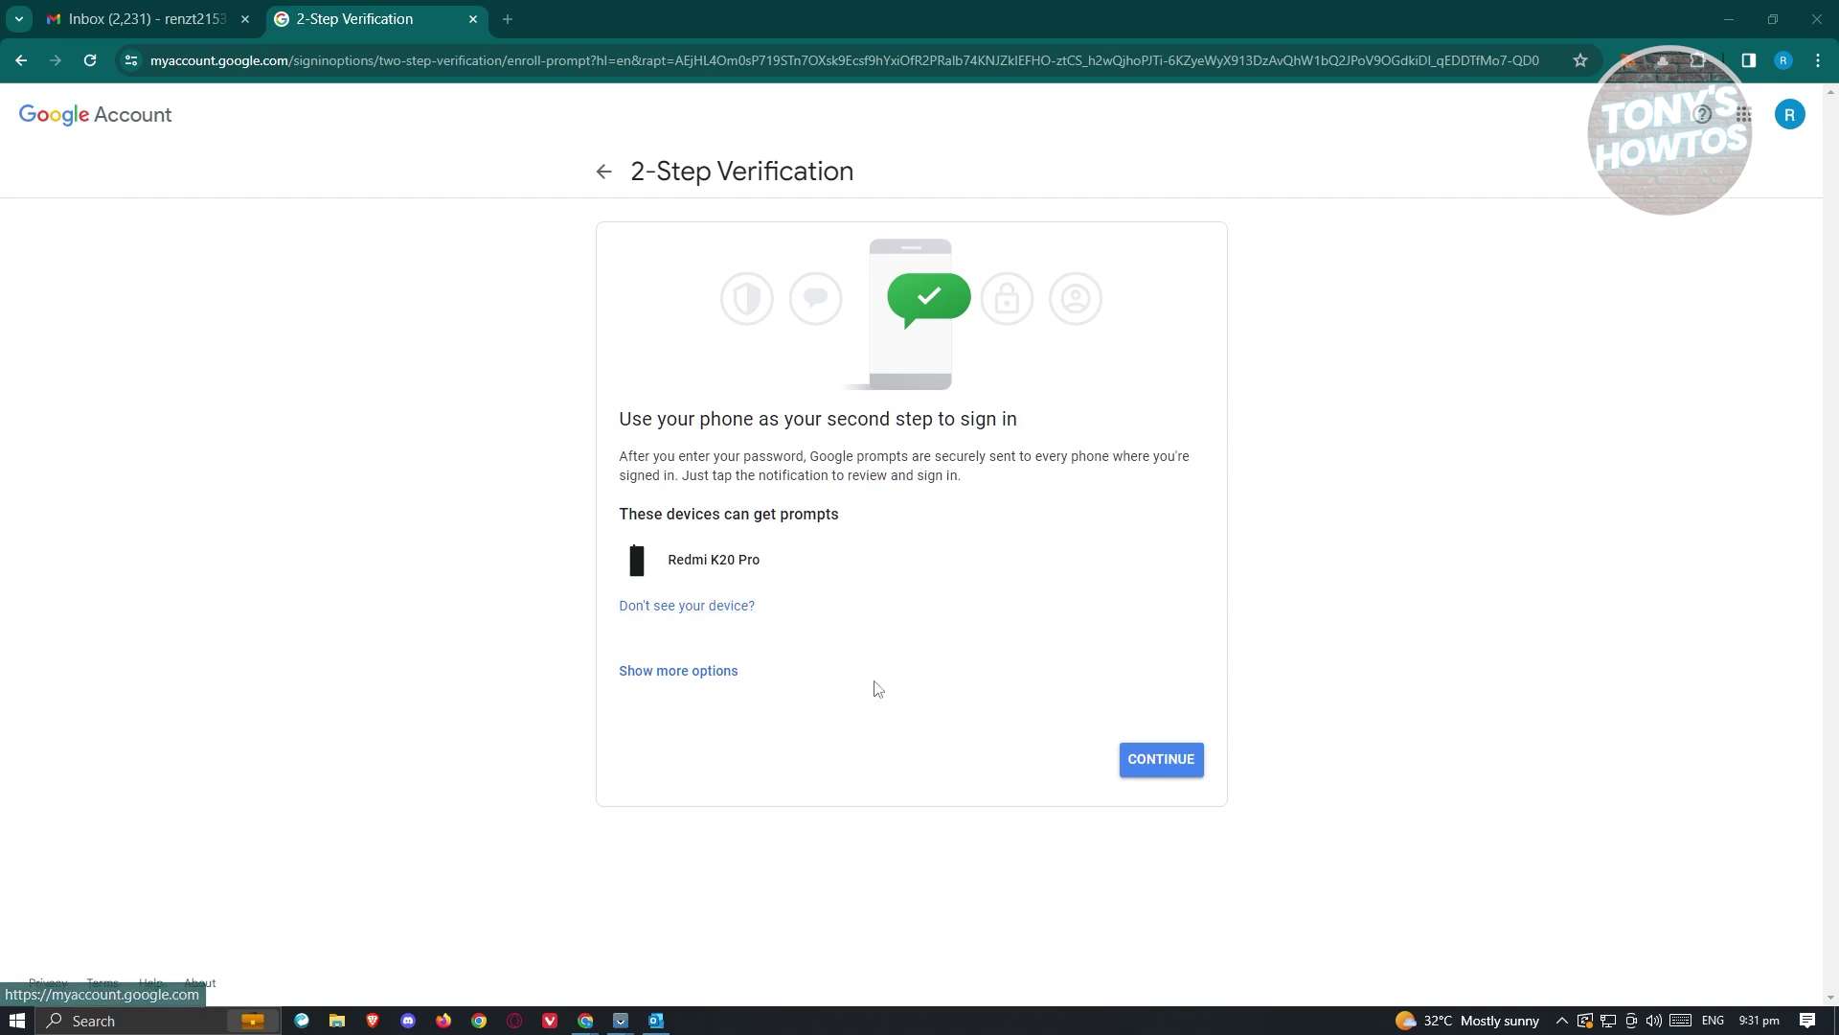
pyautogui.click(659, 673)
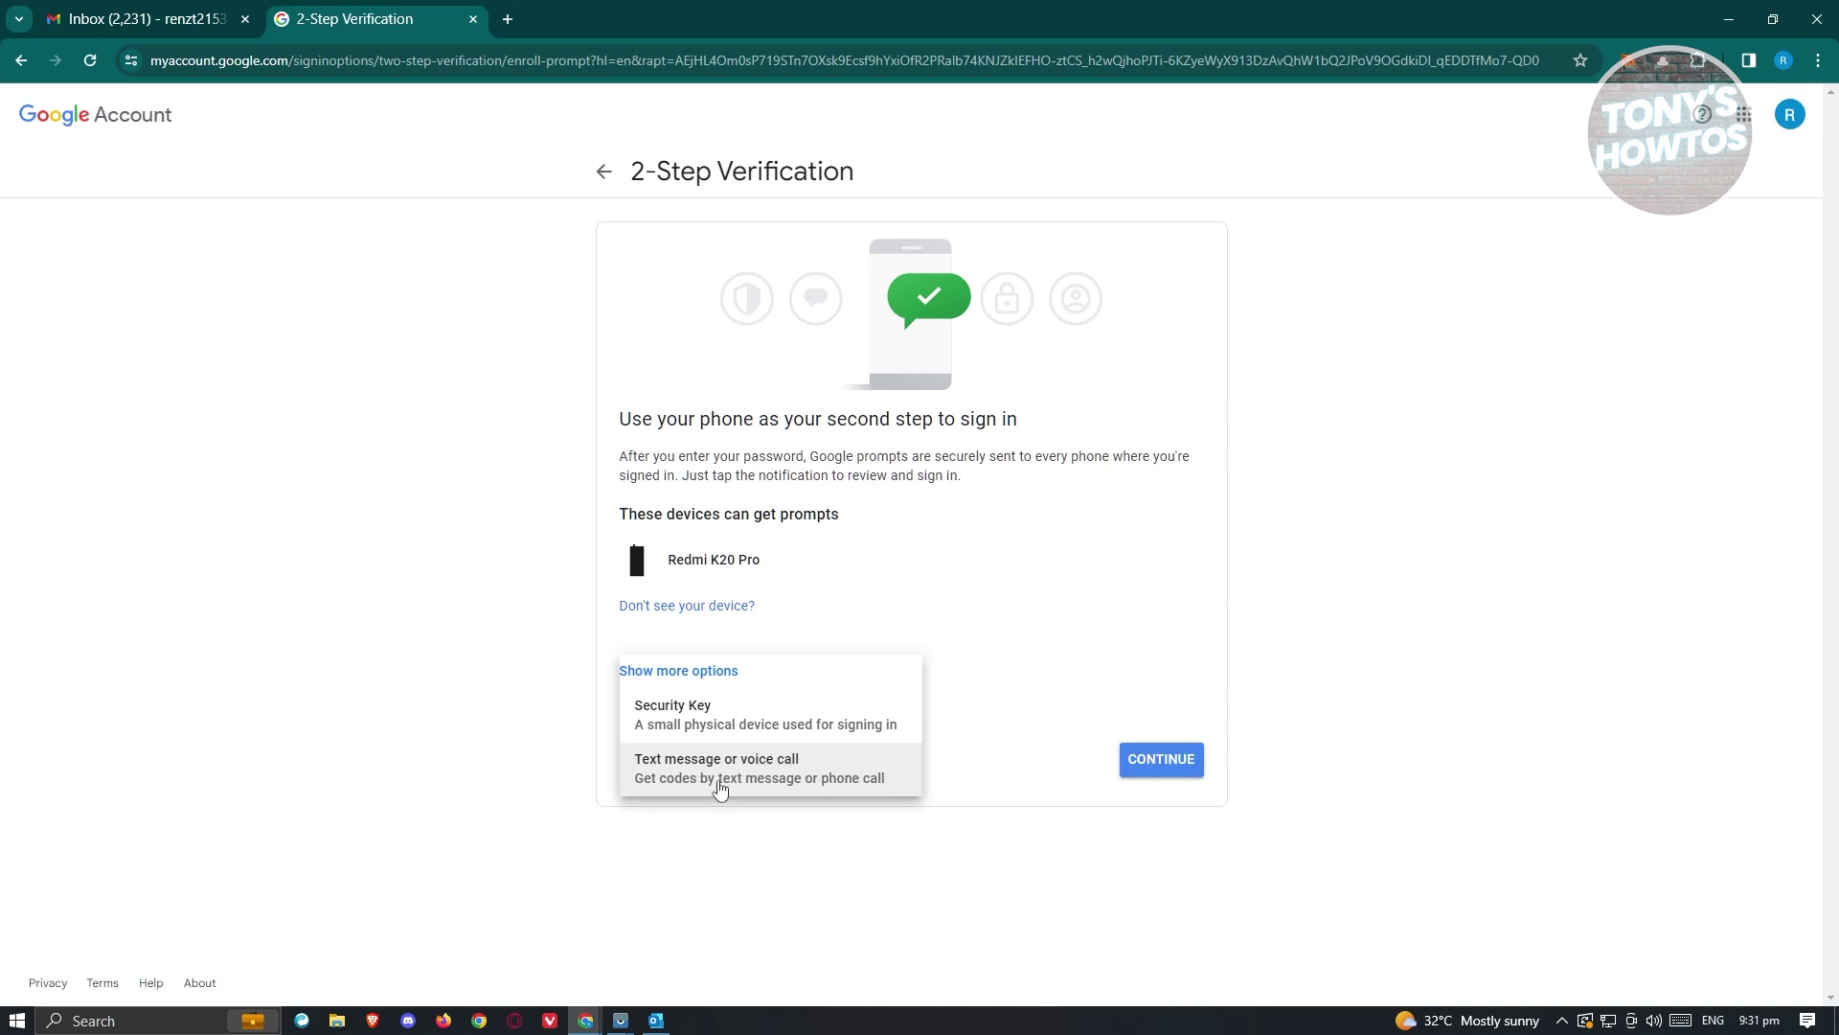
pyautogui.click(823, 790)
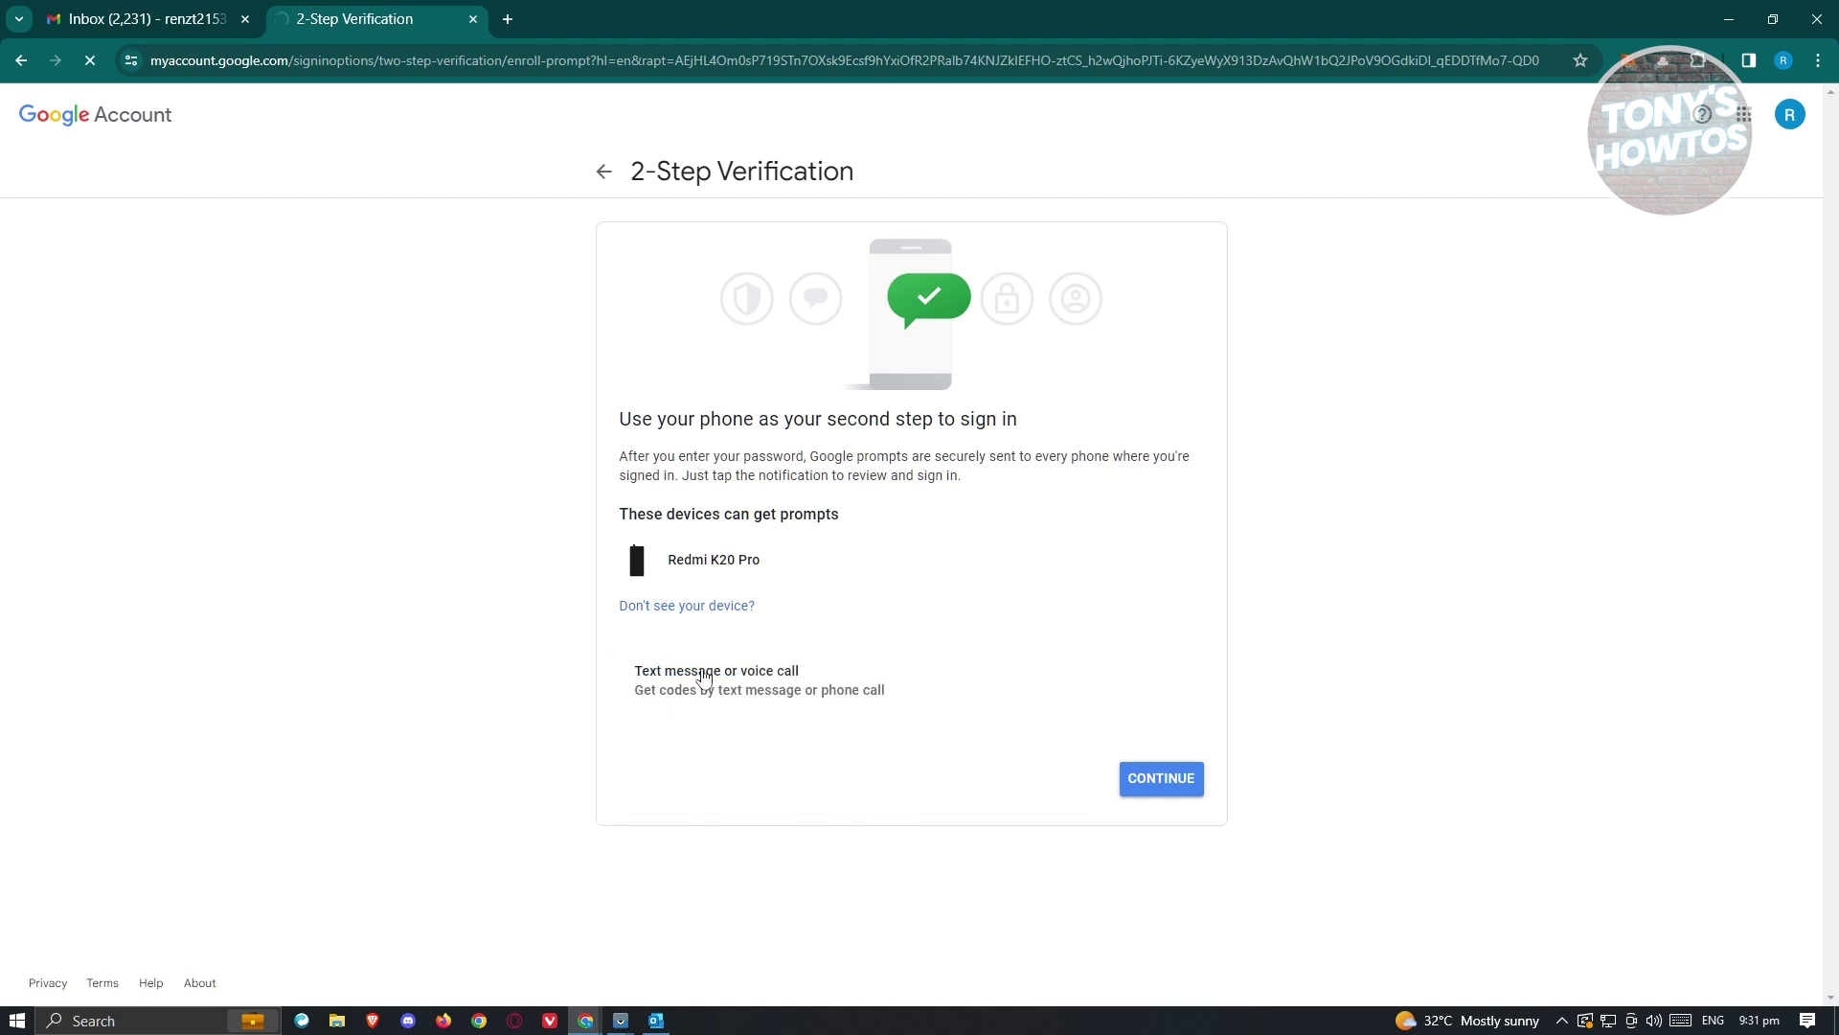
pyautogui.click(699, 514)
pyautogui.hotkey('ctrl', 'v')
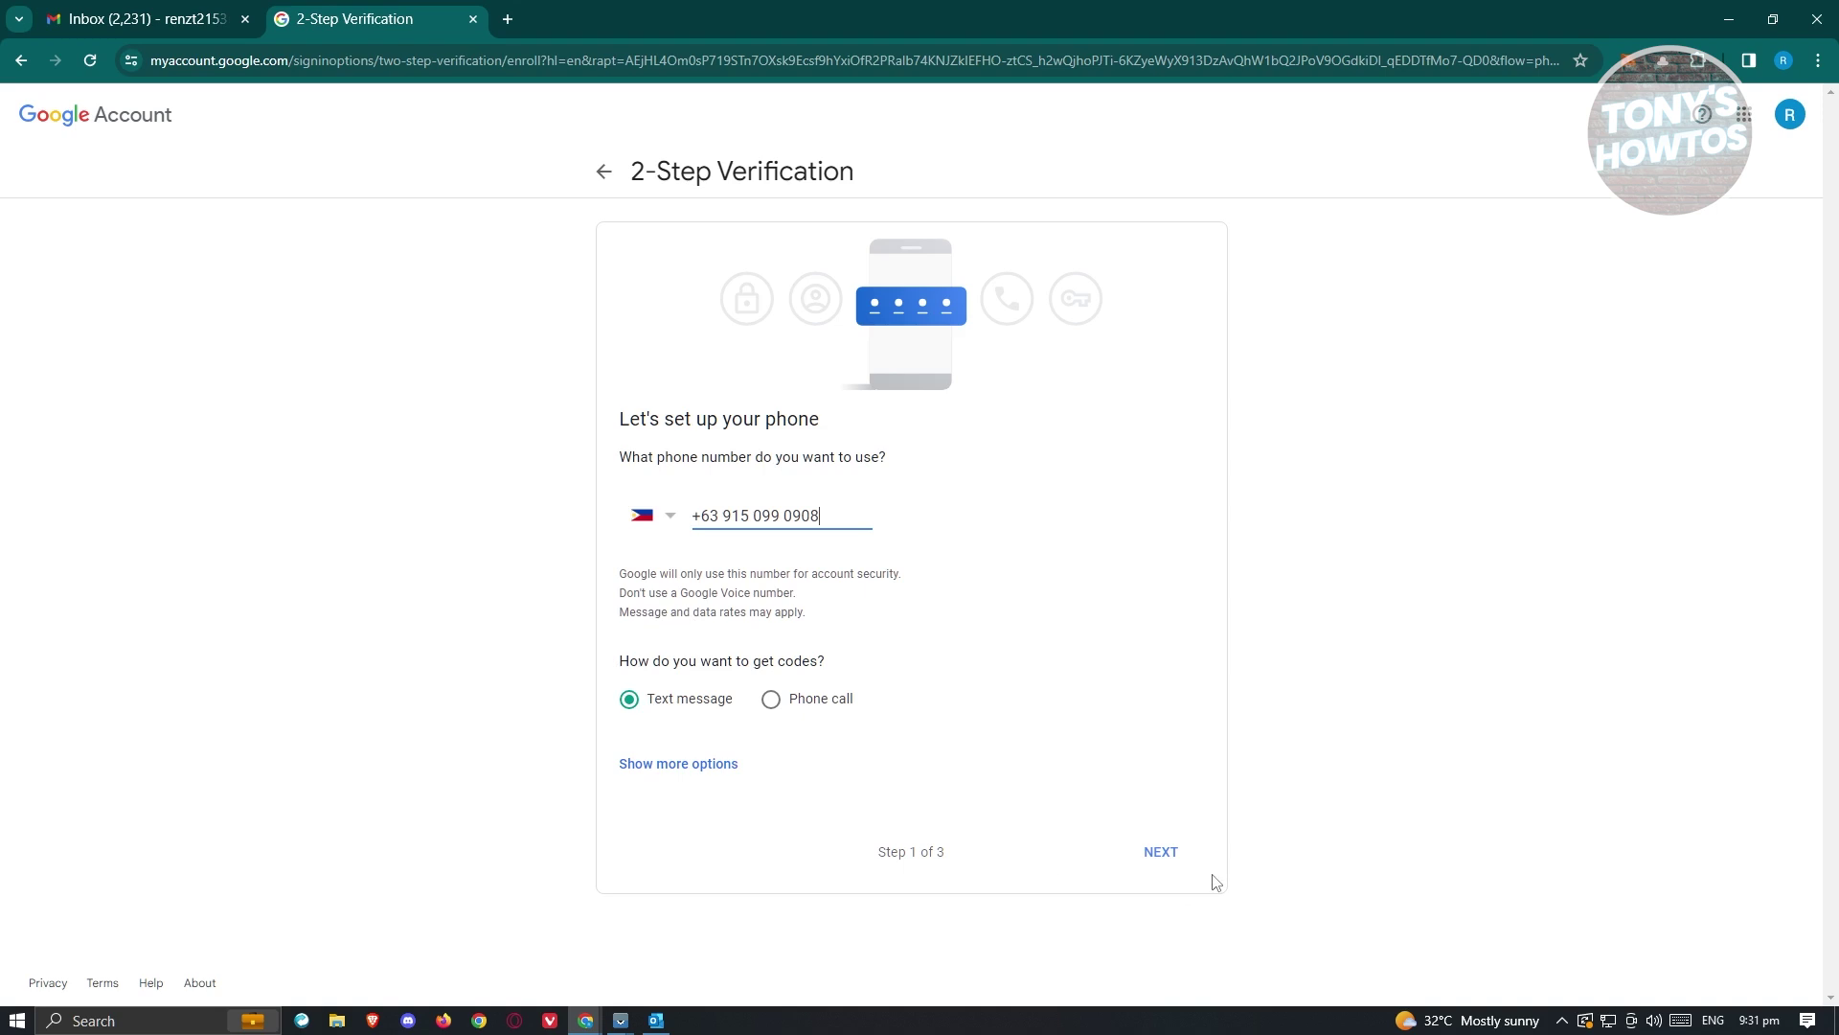
pyautogui.click(1161, 852)
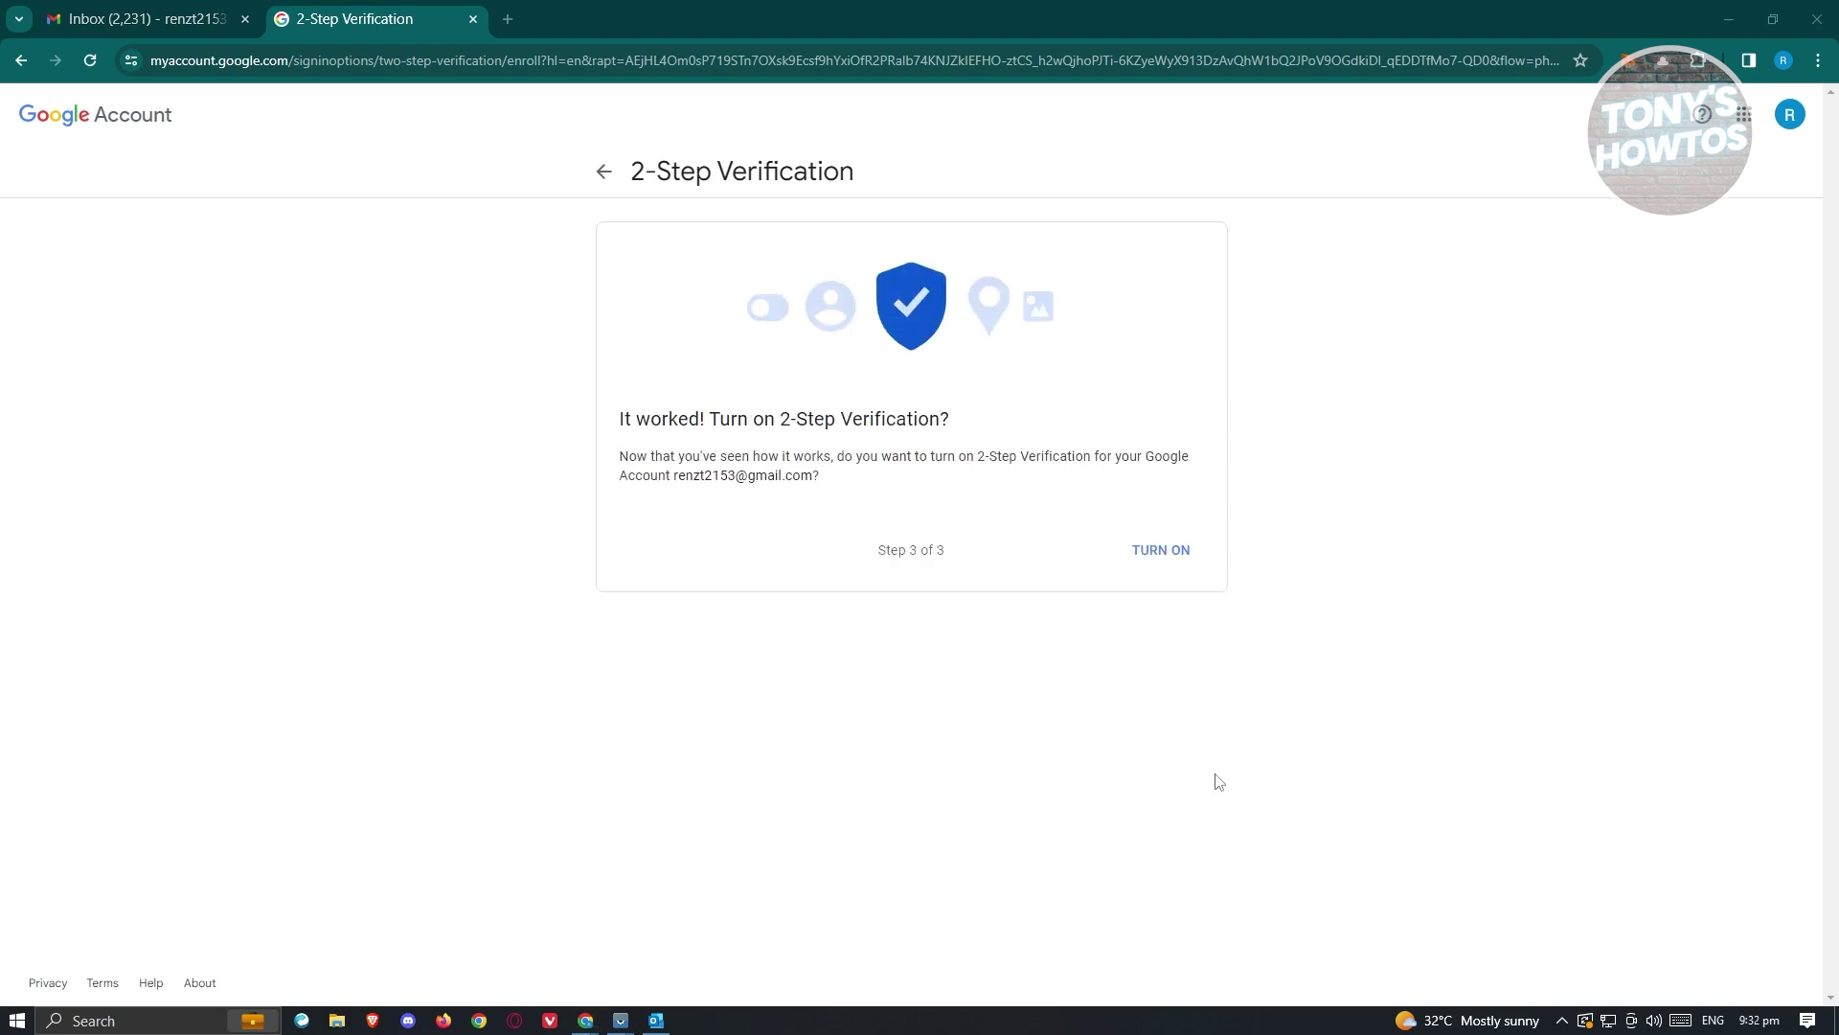
# Step: Turn on 2-Step Verification and confirm the Security page lists it as On
pyautogui.click(1167, 562)
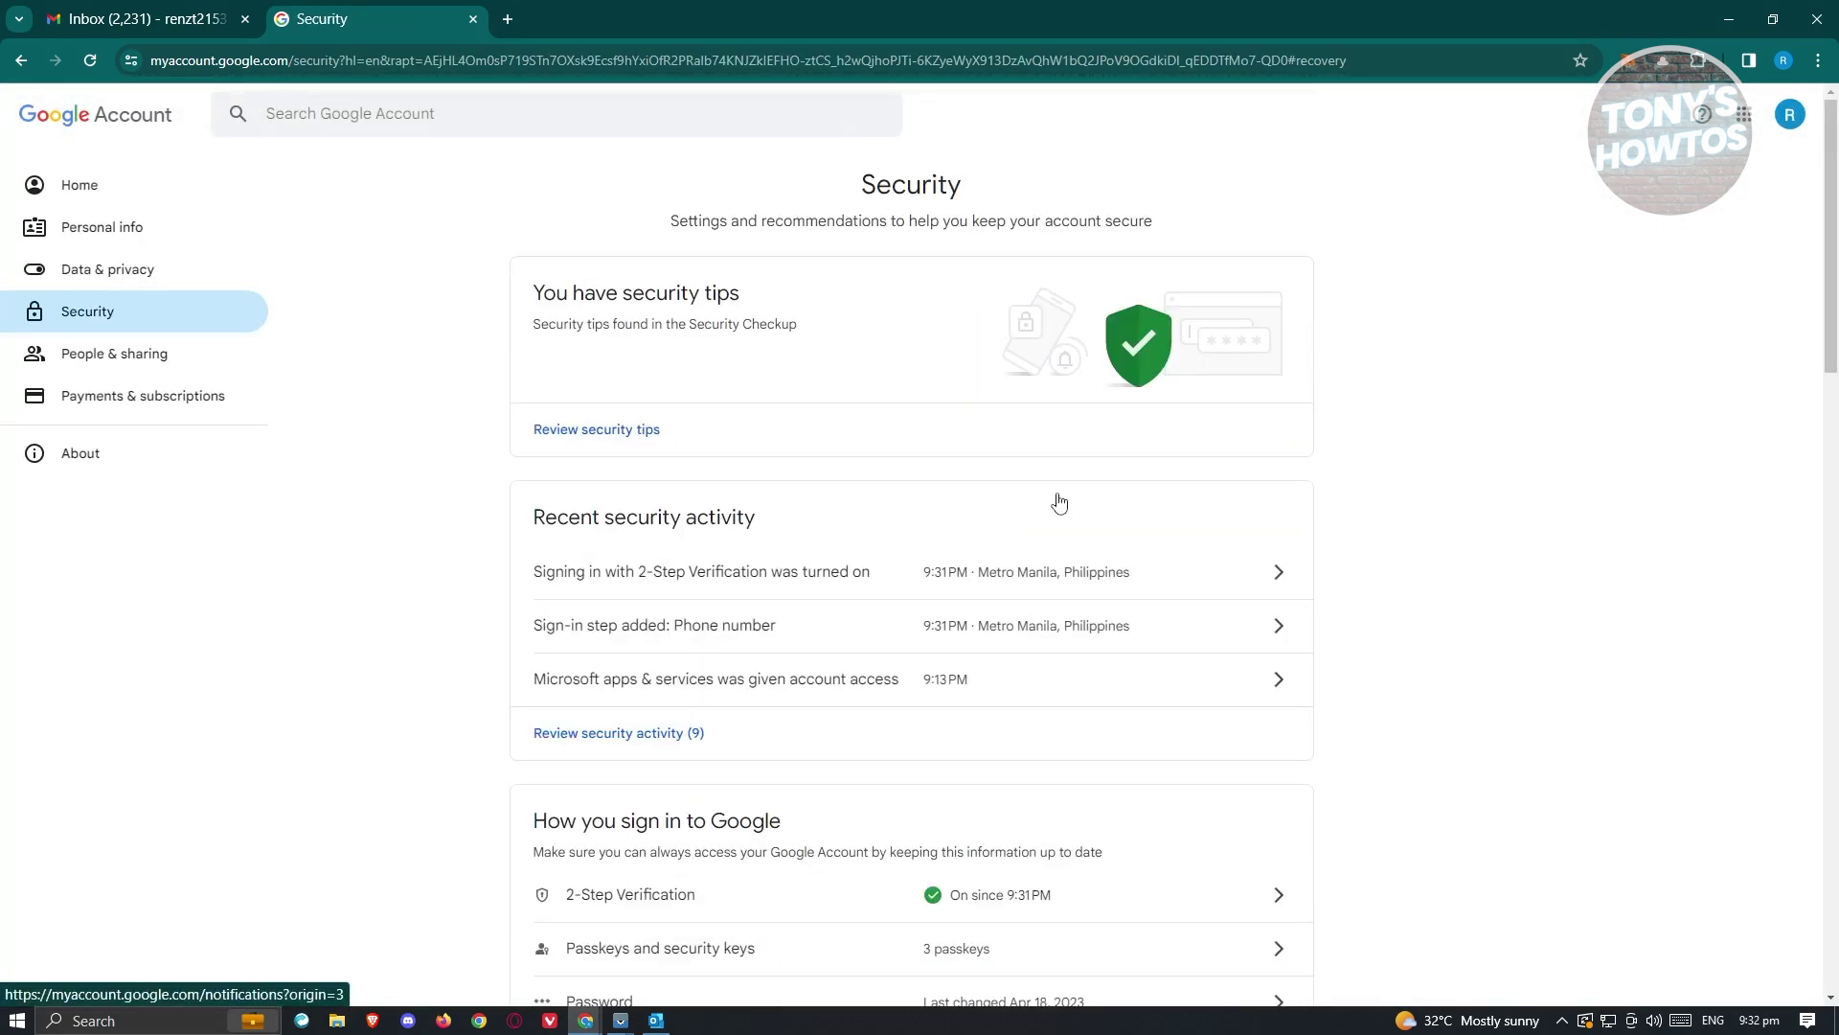
pyautogui.scroll(-3, 1437, 585)
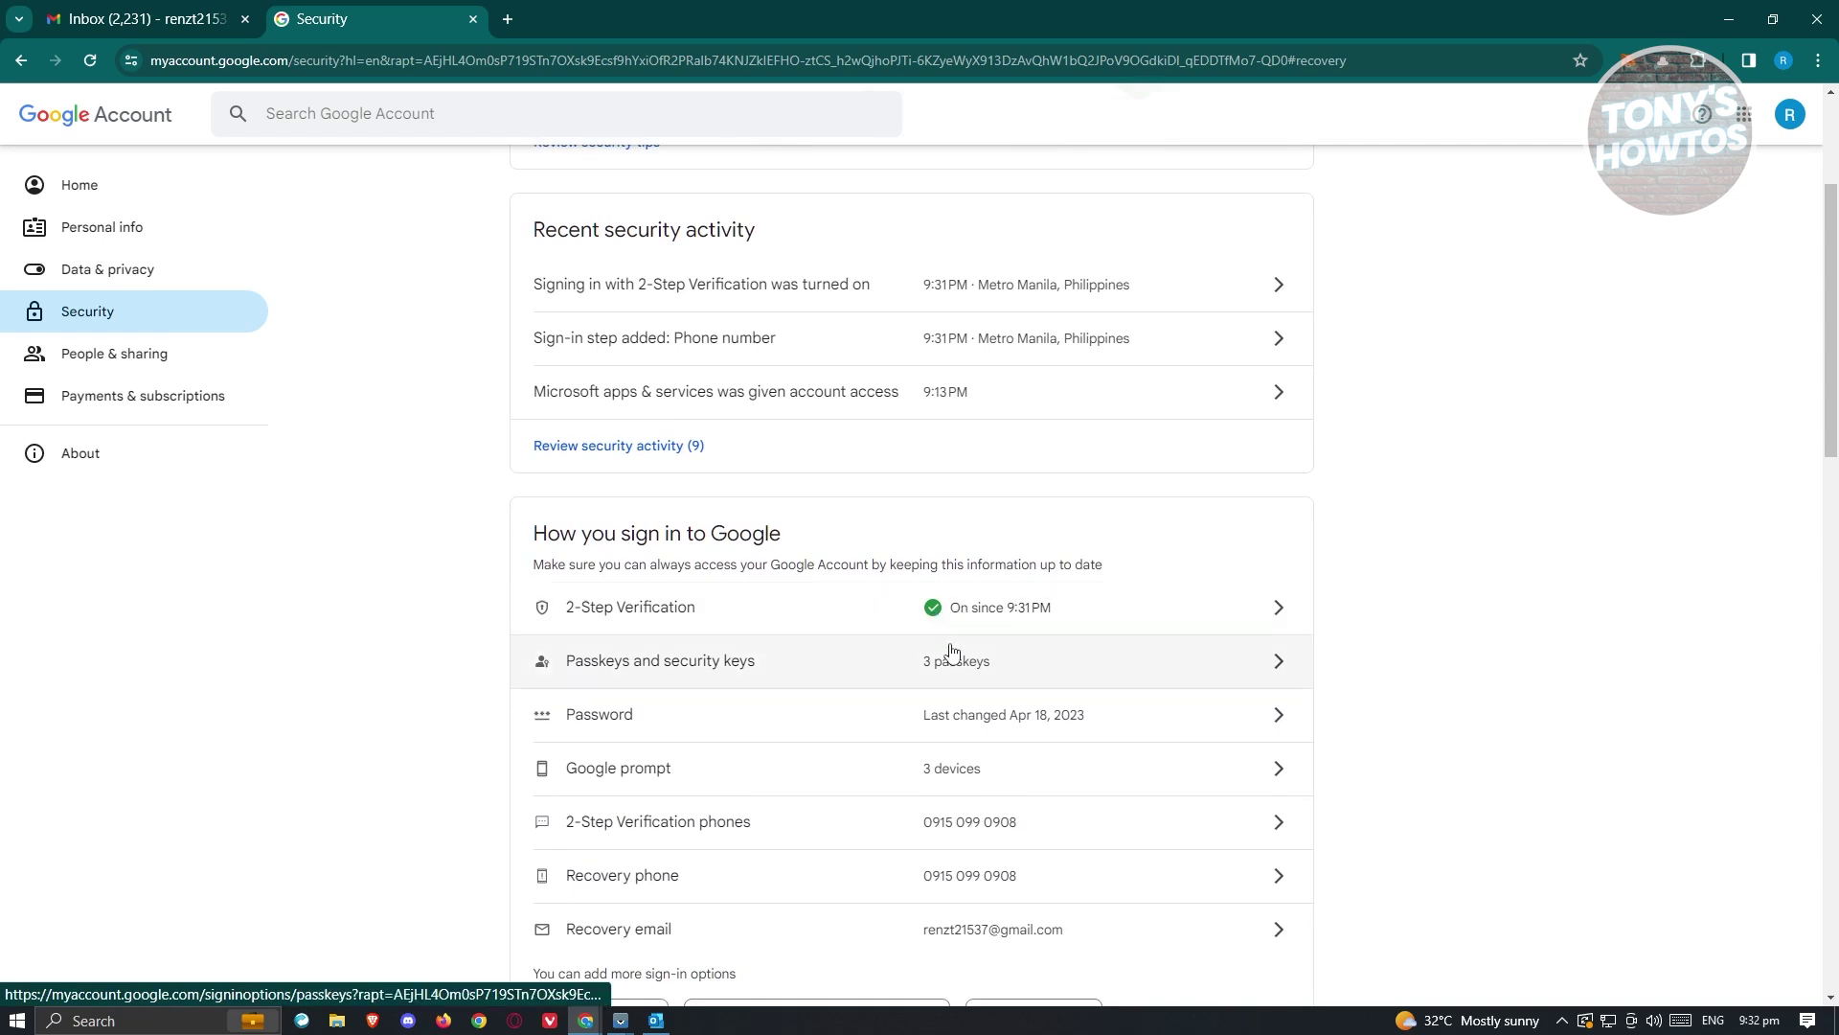
pyautogui.scroll(3, 402, 574)
# Step: Search the Google Account settings for 'app password' and open the App passwords page
pyautogui.click(437, 108)
pyautogui.write('a')
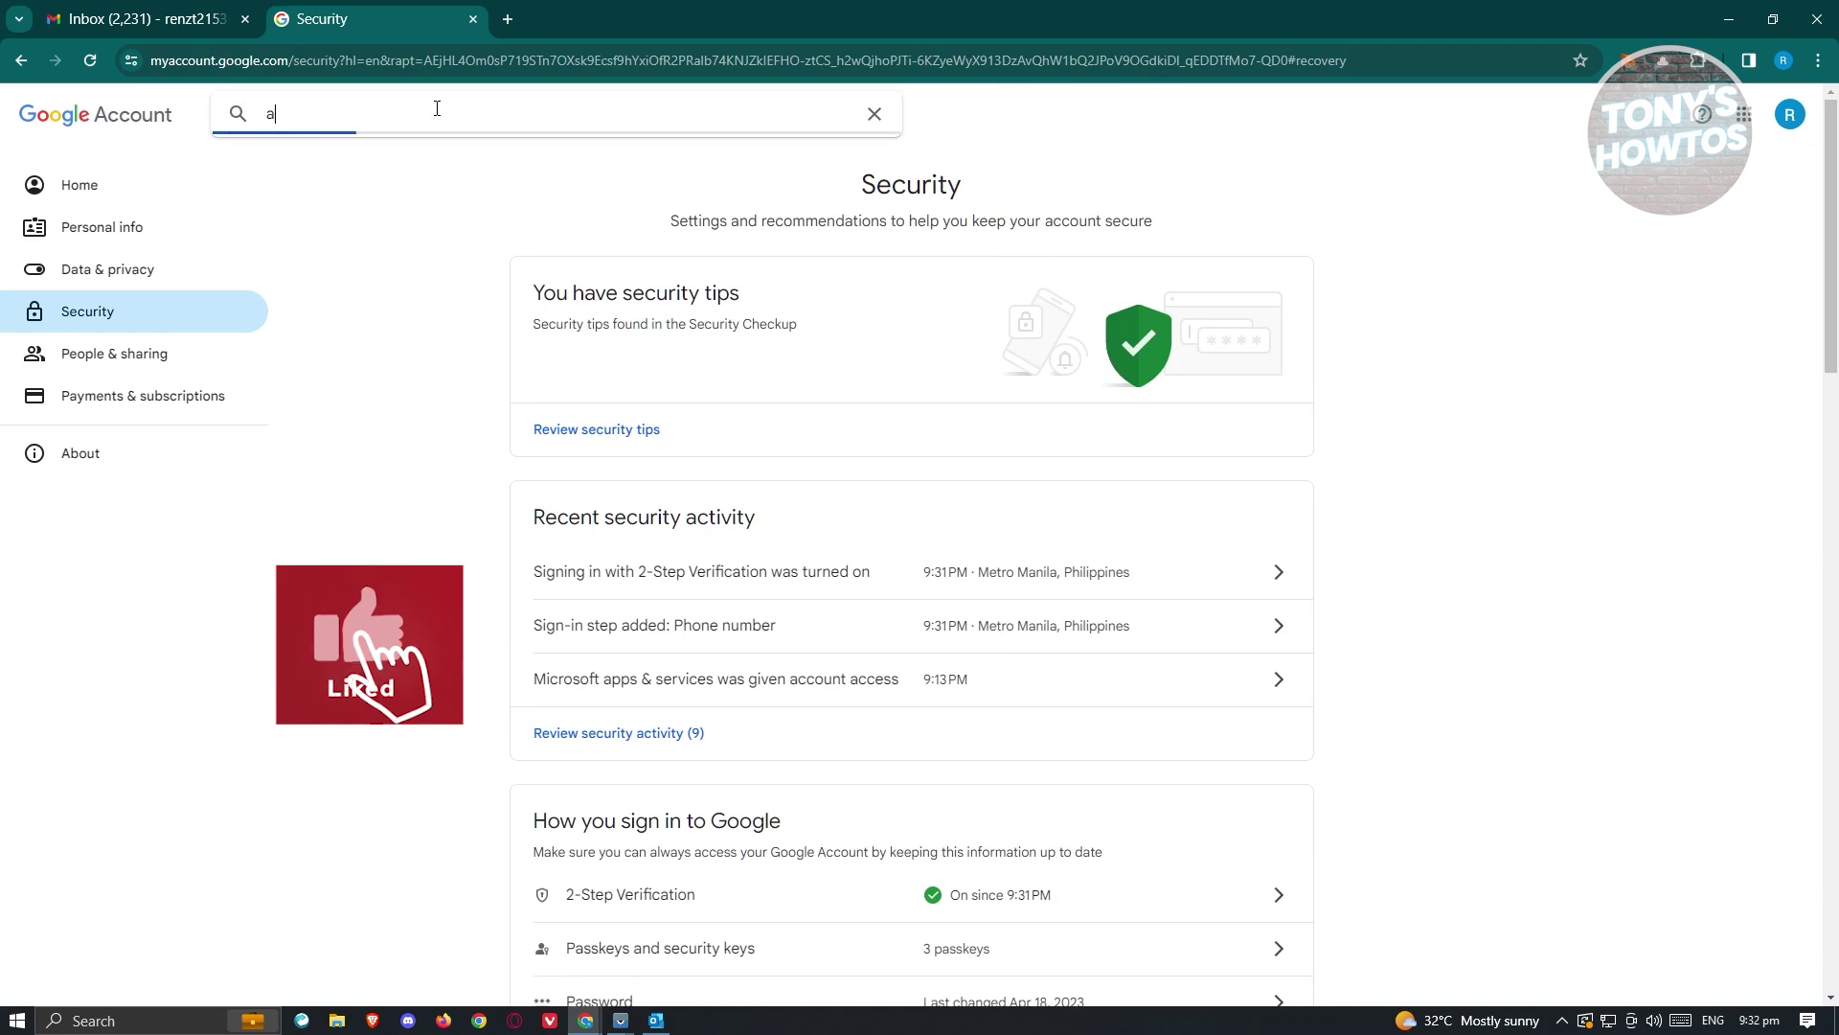
pyautogui.write('pp password')
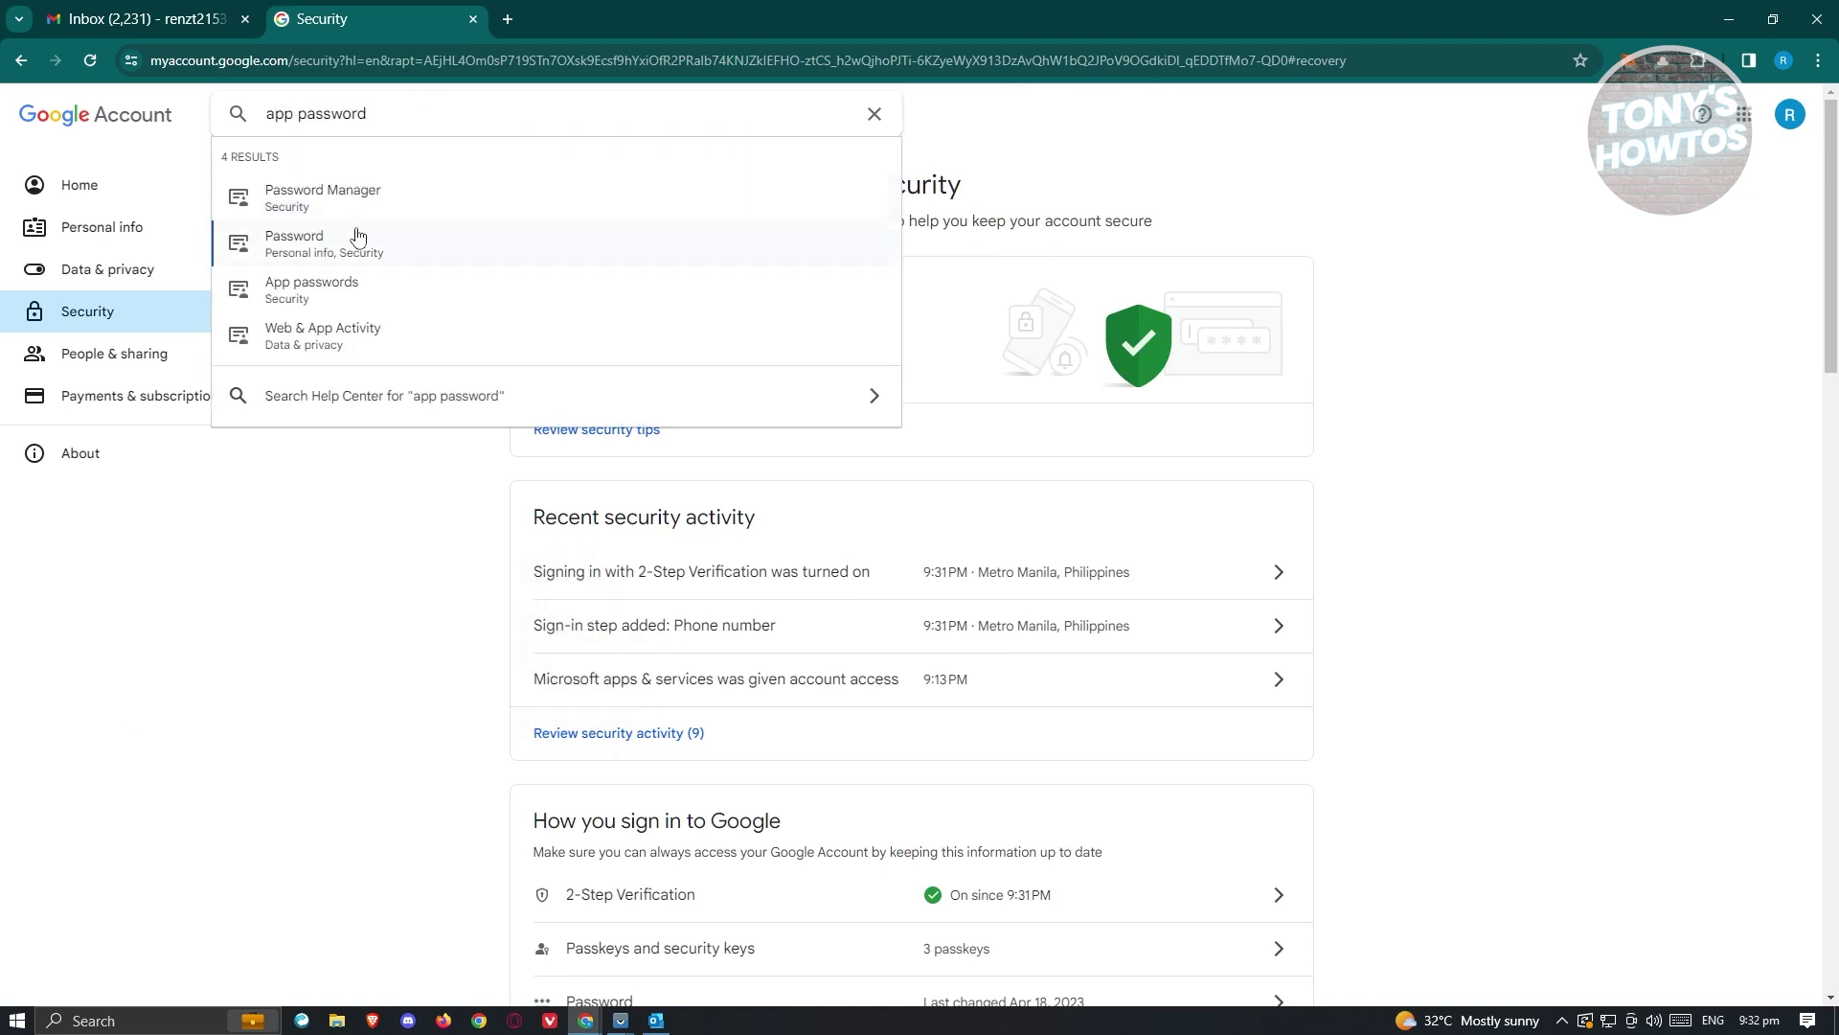
pyautogui.click(395, 294)
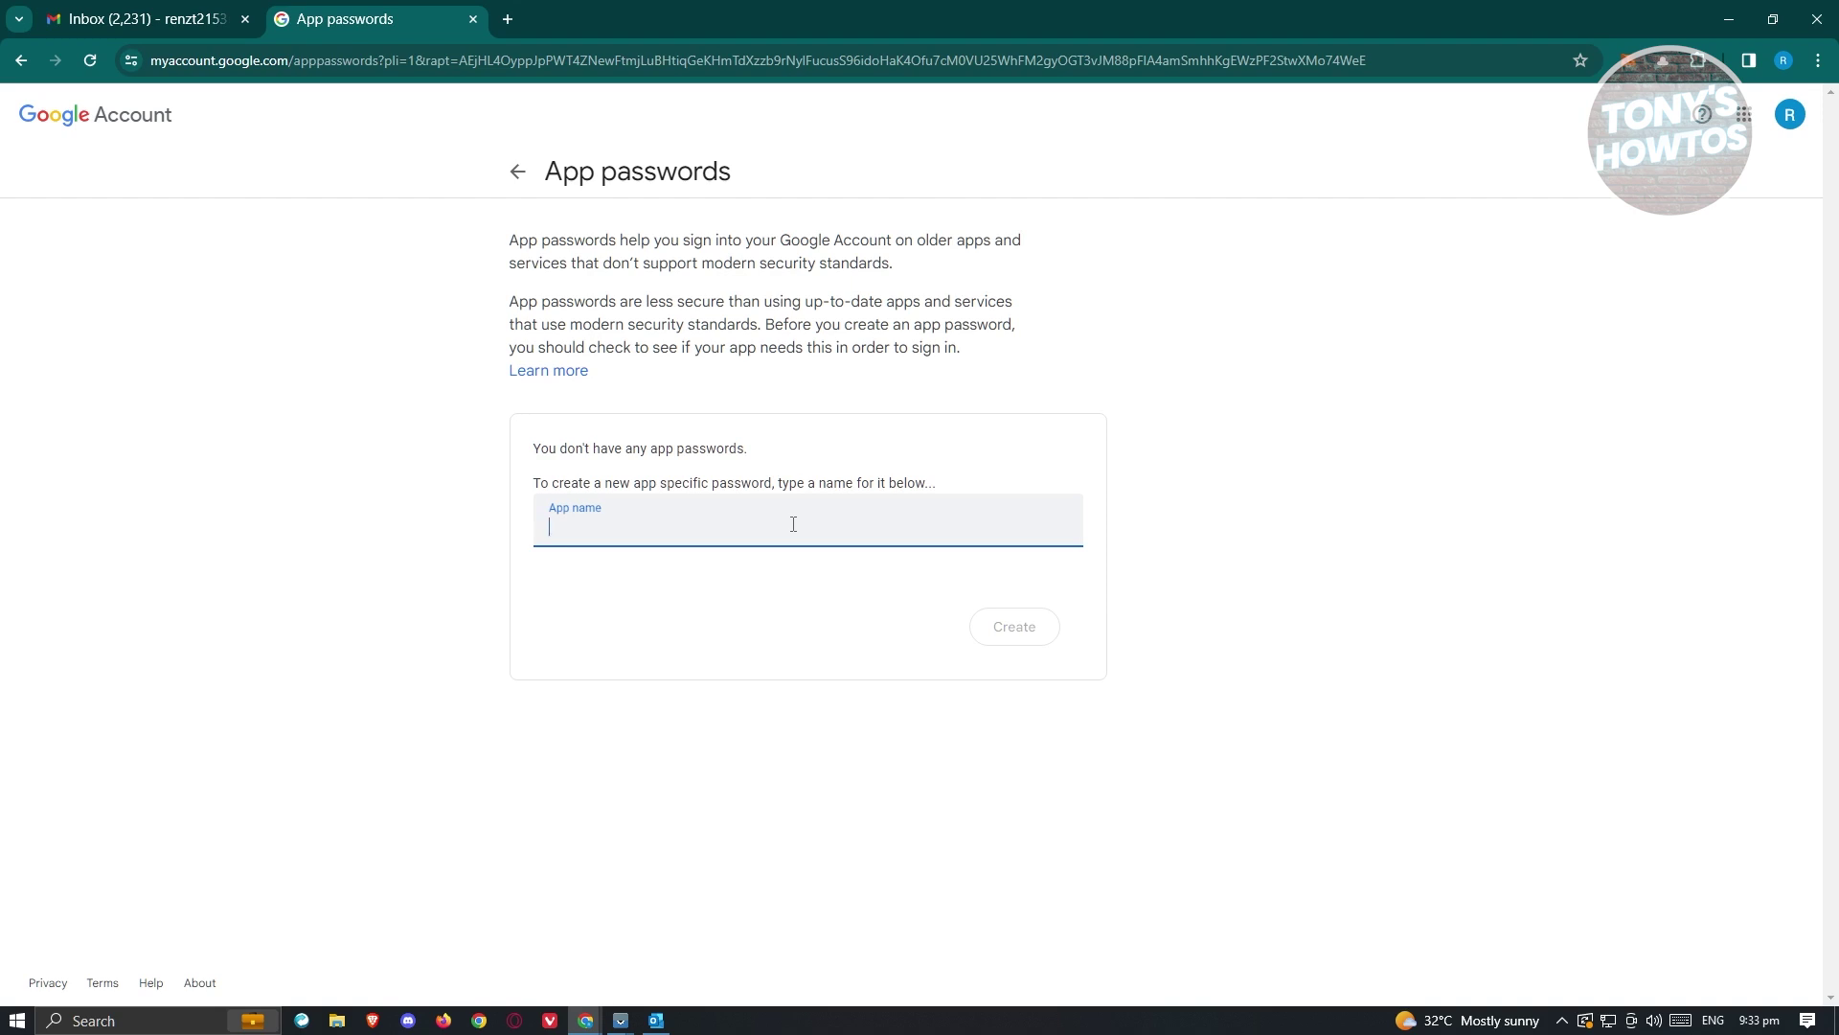
# Step: Generate an app password named 'outlook', copy the generated code, and close the notice
pyautogui.write('outlook')
pyautogui.click(1017, 630)
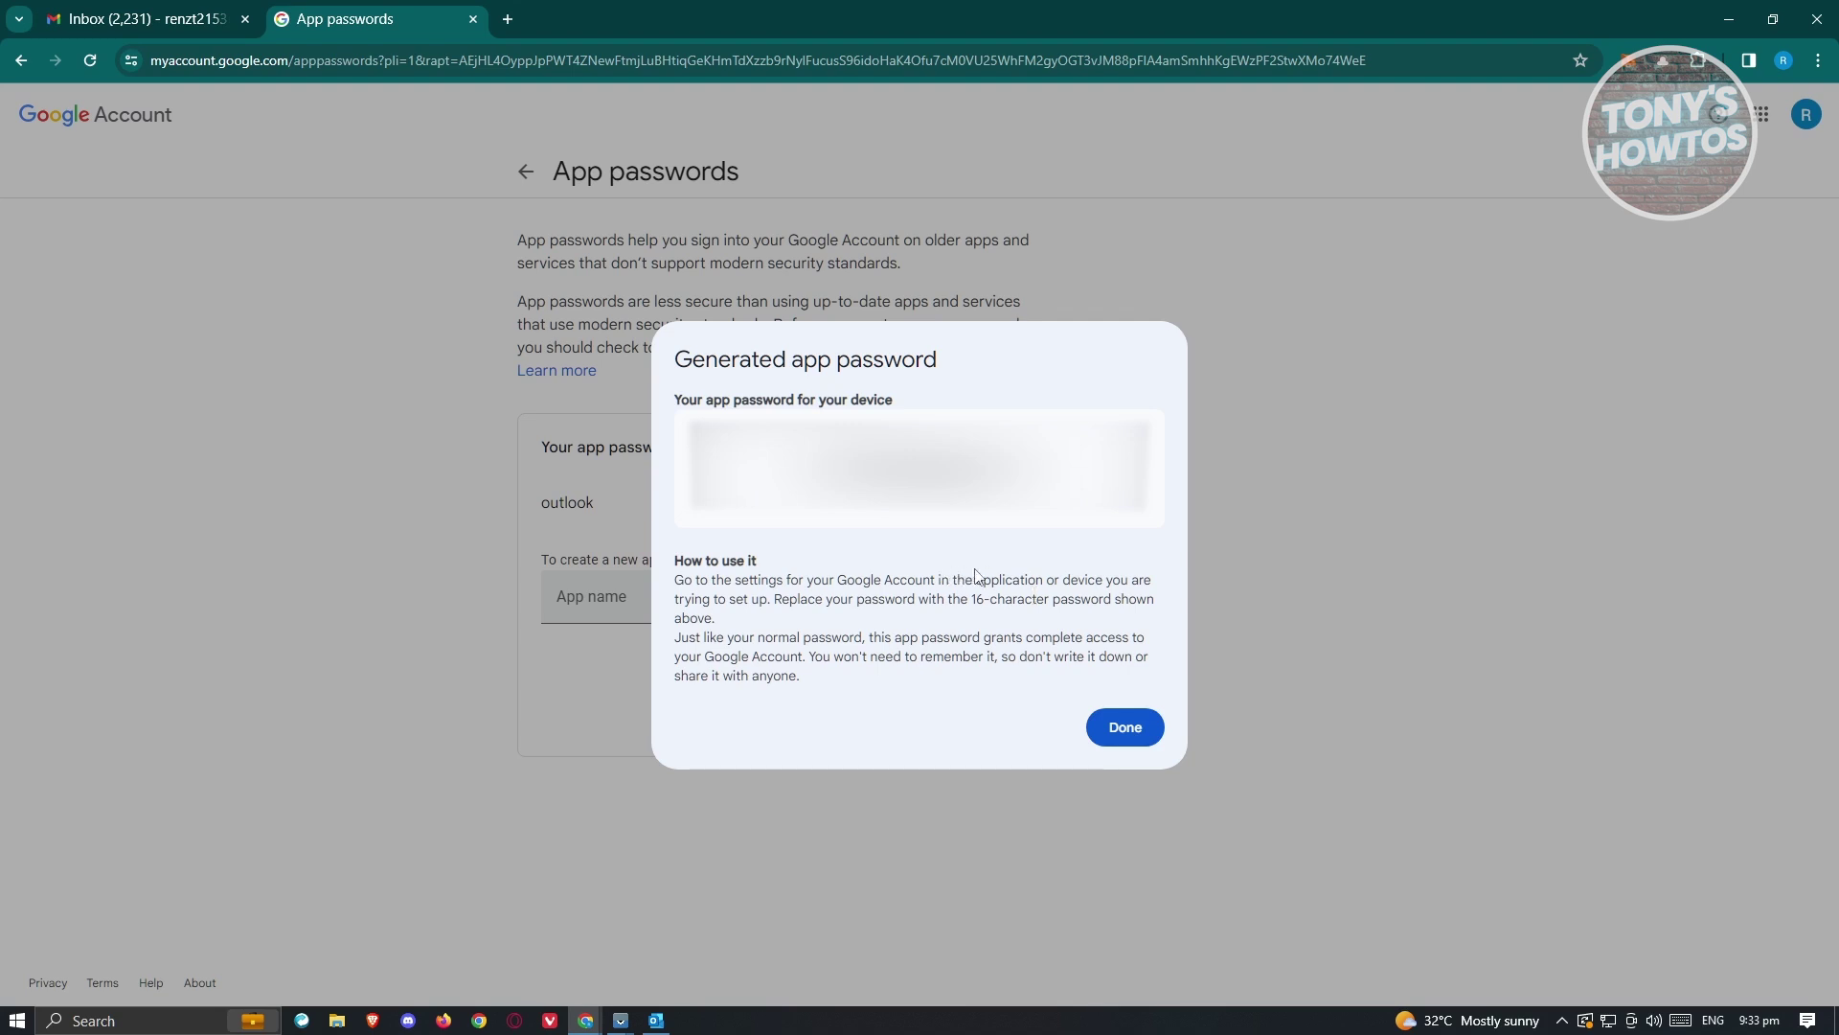
pyautogui.moveTo(1025, 468); pyautogui.dragTo(825, 467)
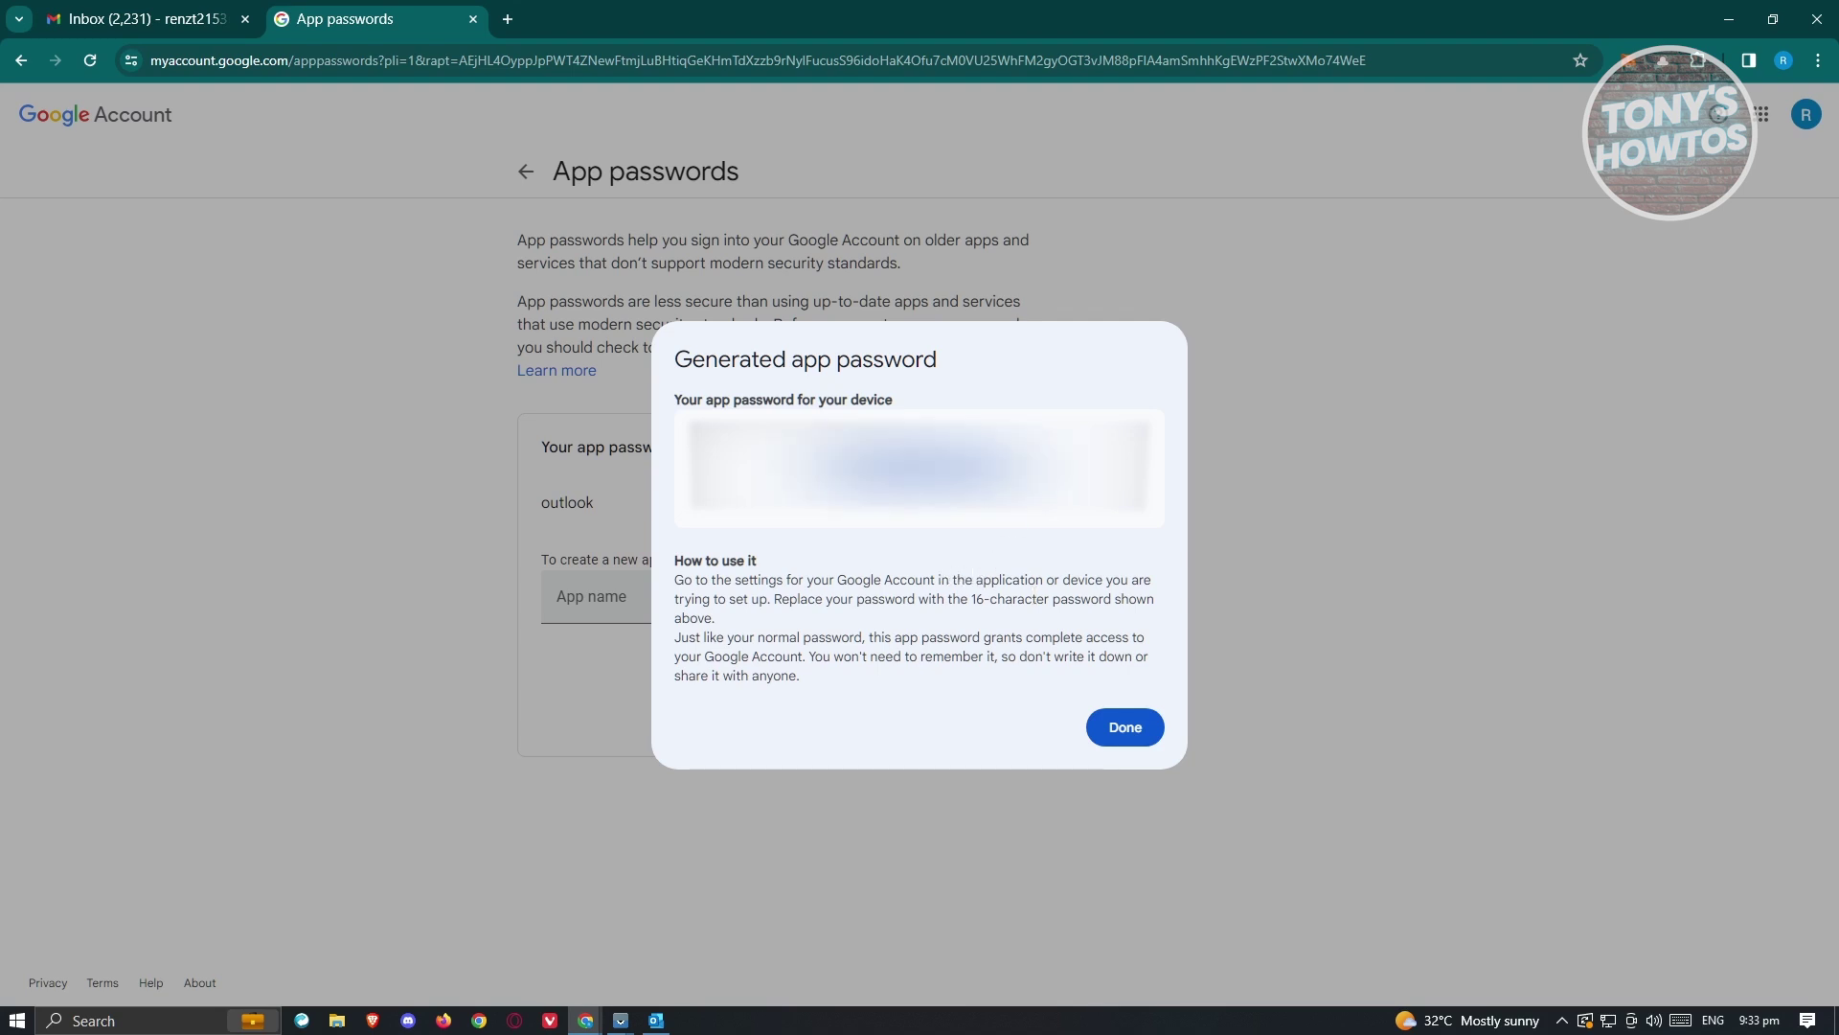
pyautogui.rightClick(876, 468)
pyautogui.click(943, 505)
pyautogui.click(1145, 728)
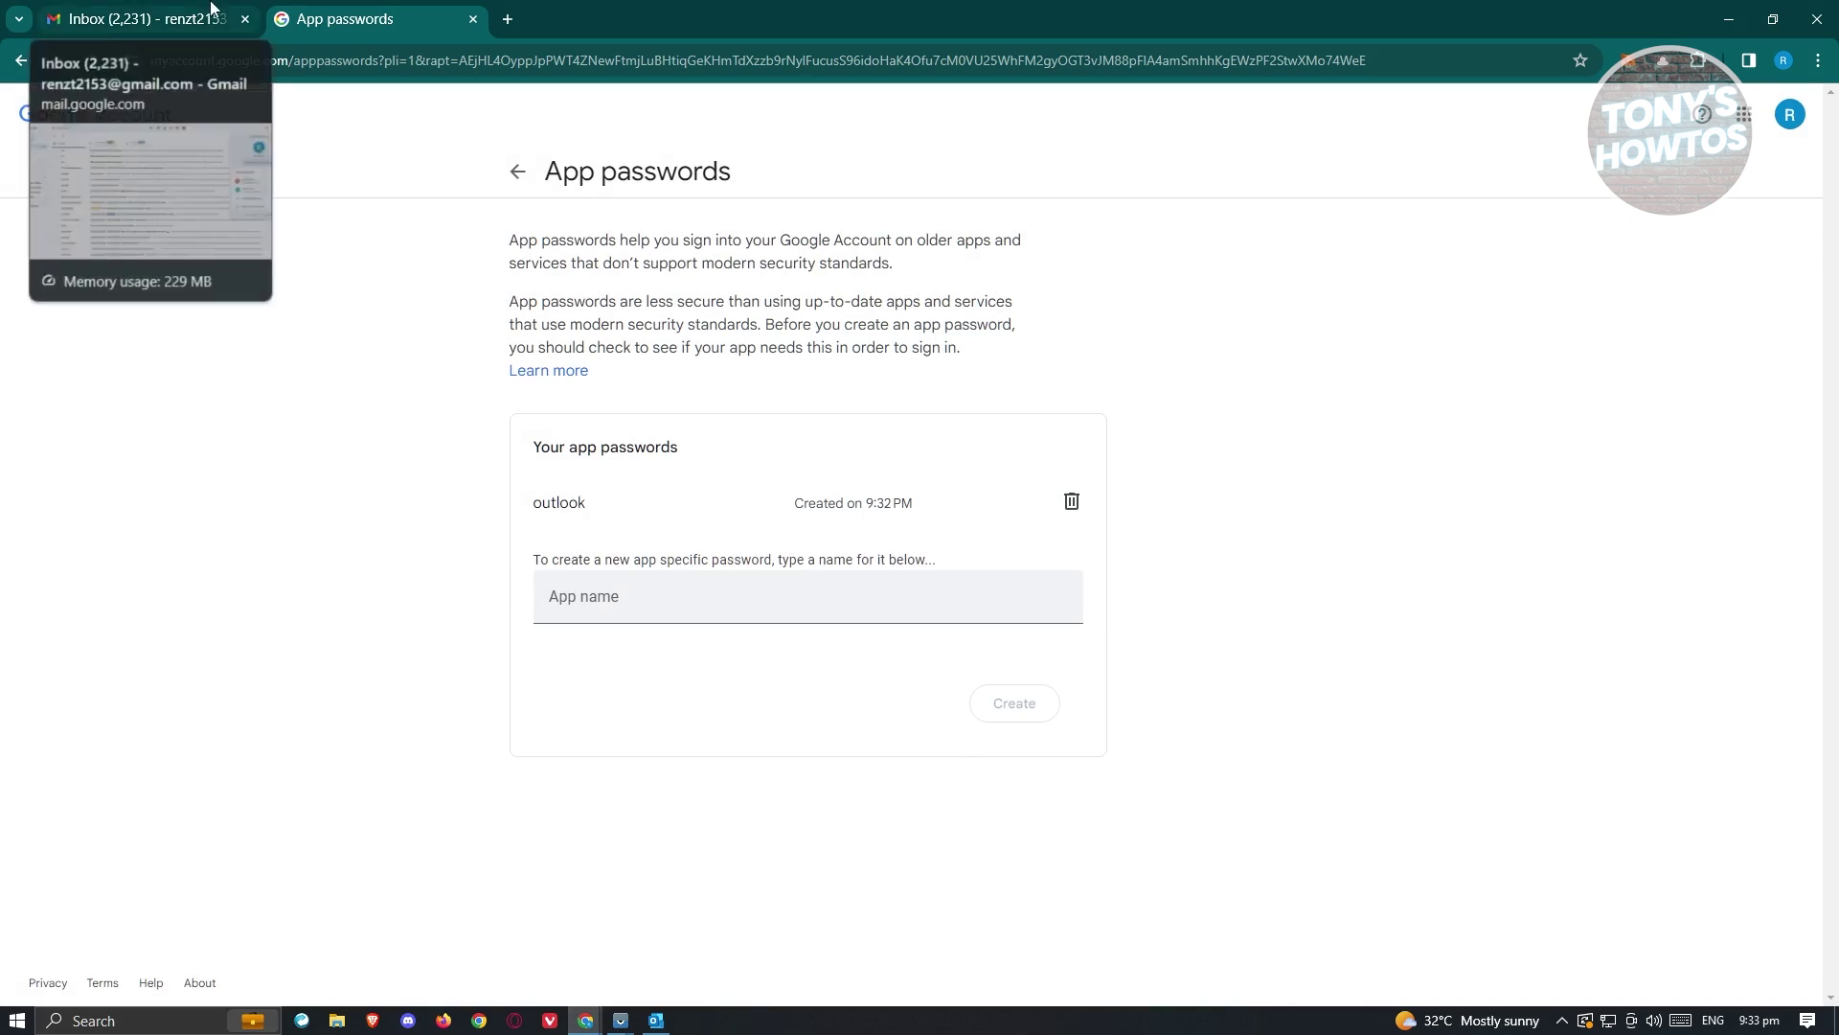
# Step: Open Control Panel from Windows search, keeping the Large icons view
pyautogui.click(158, 1019)
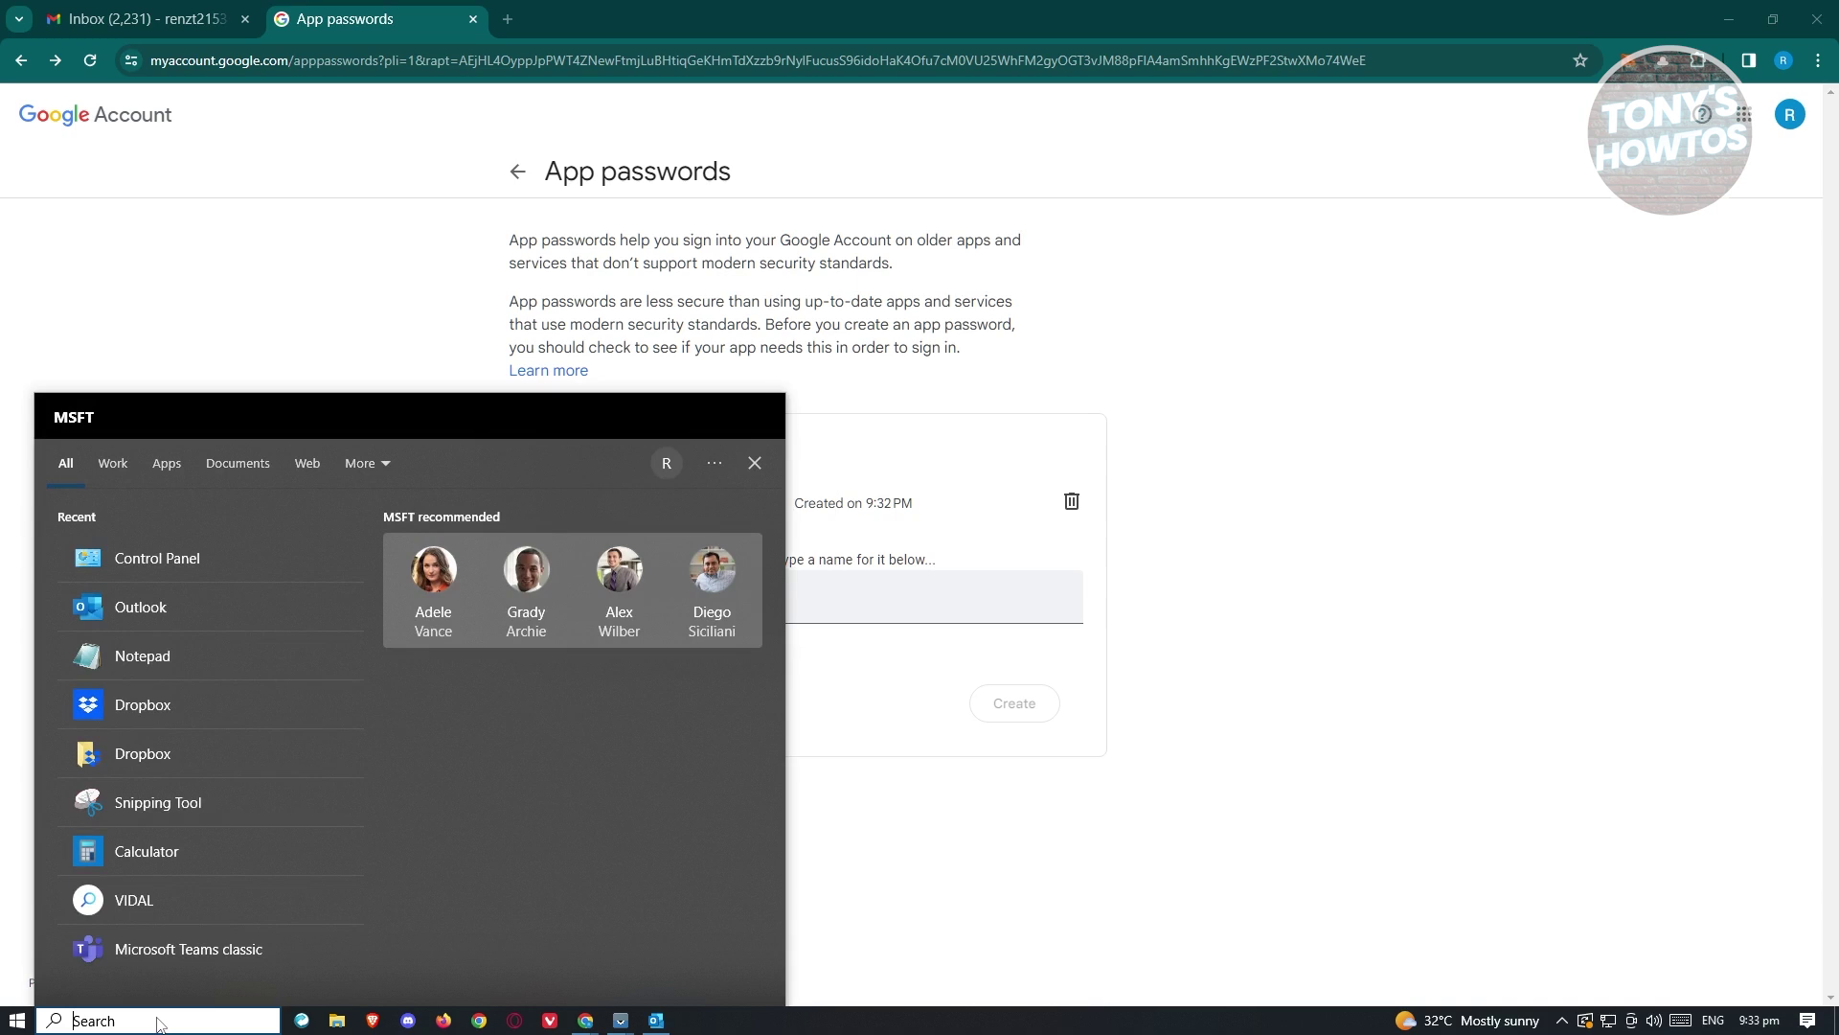
pyautogui.click(218, 563)
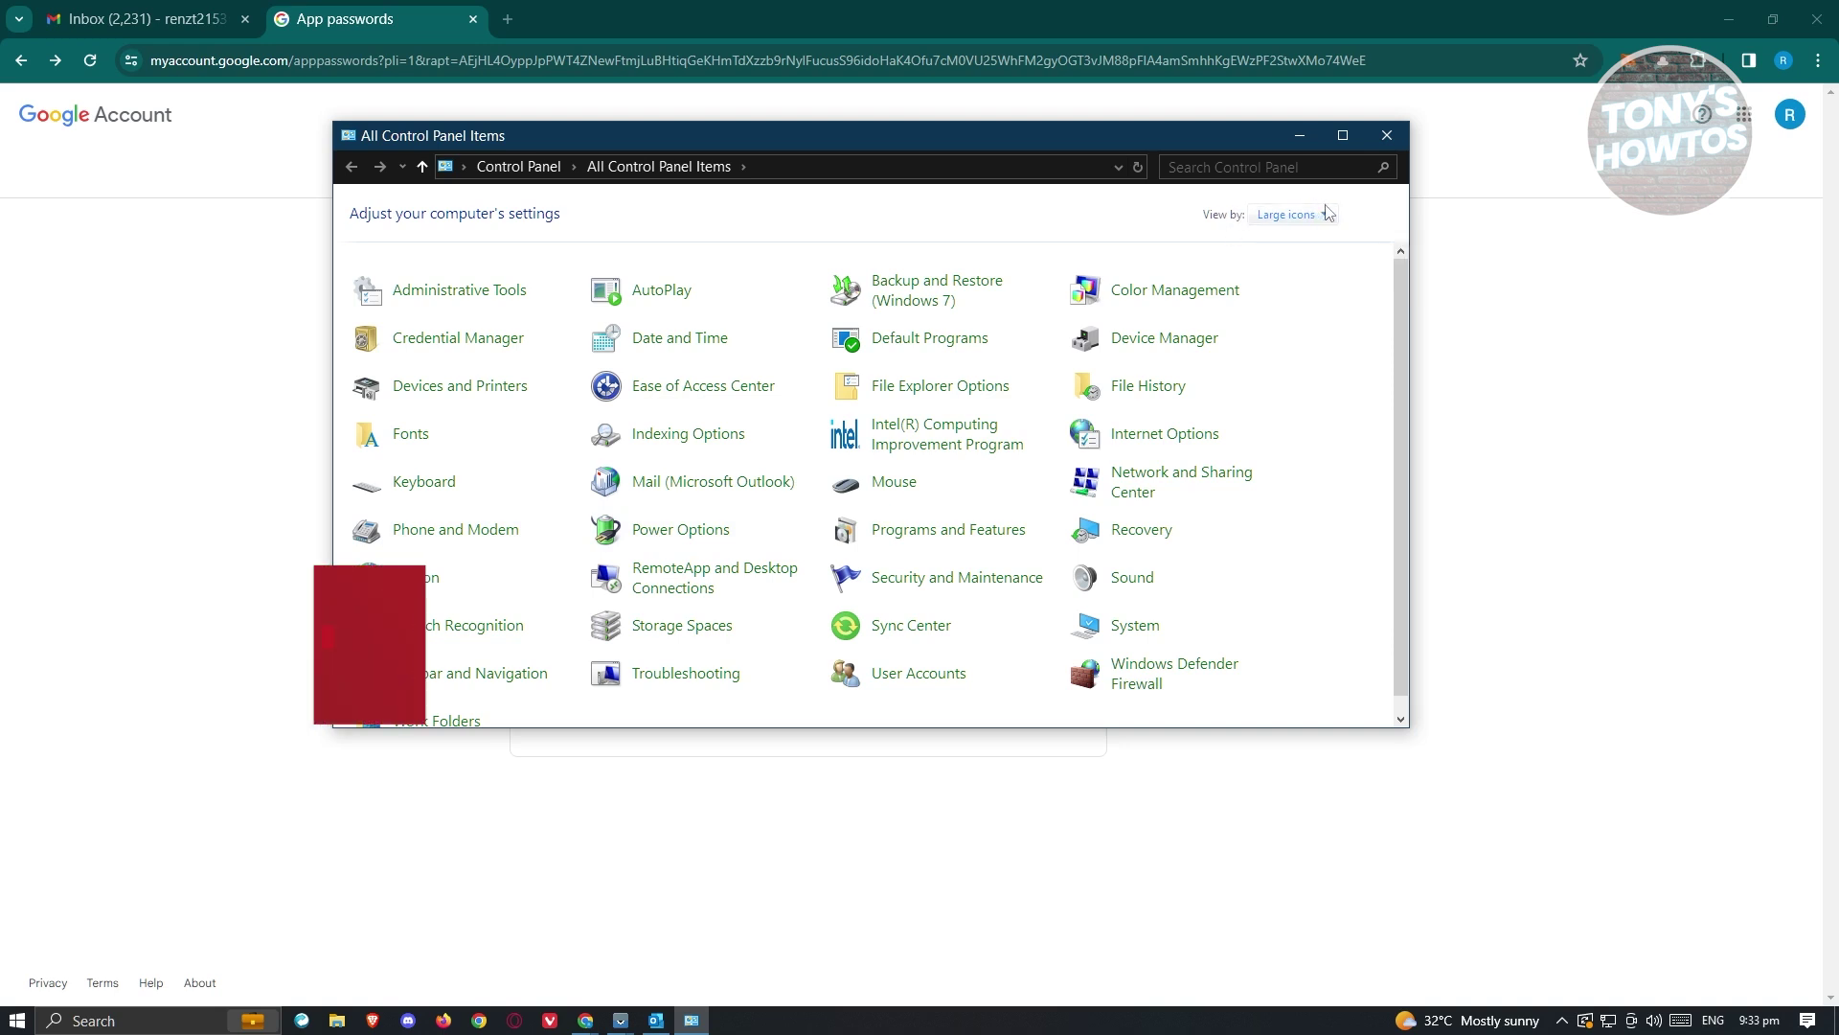
pyautogui.click(1289, 214)
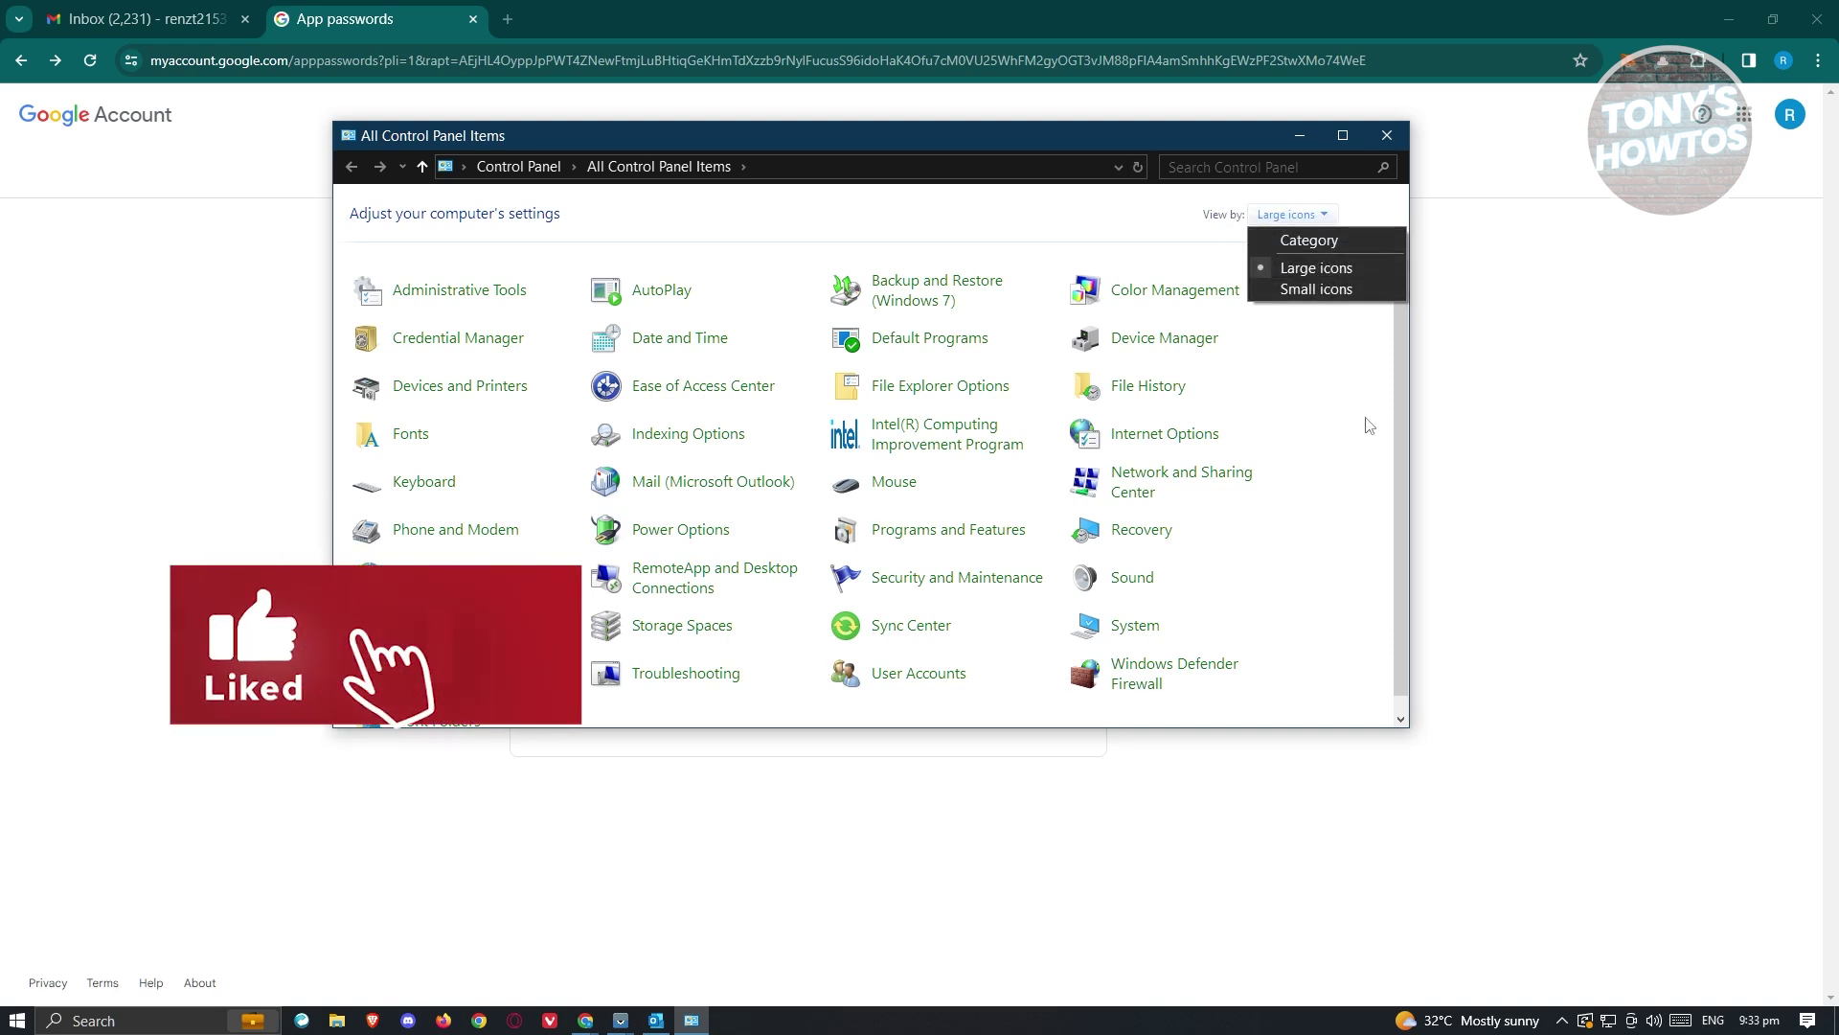
pyautogui.click(1316, 268)
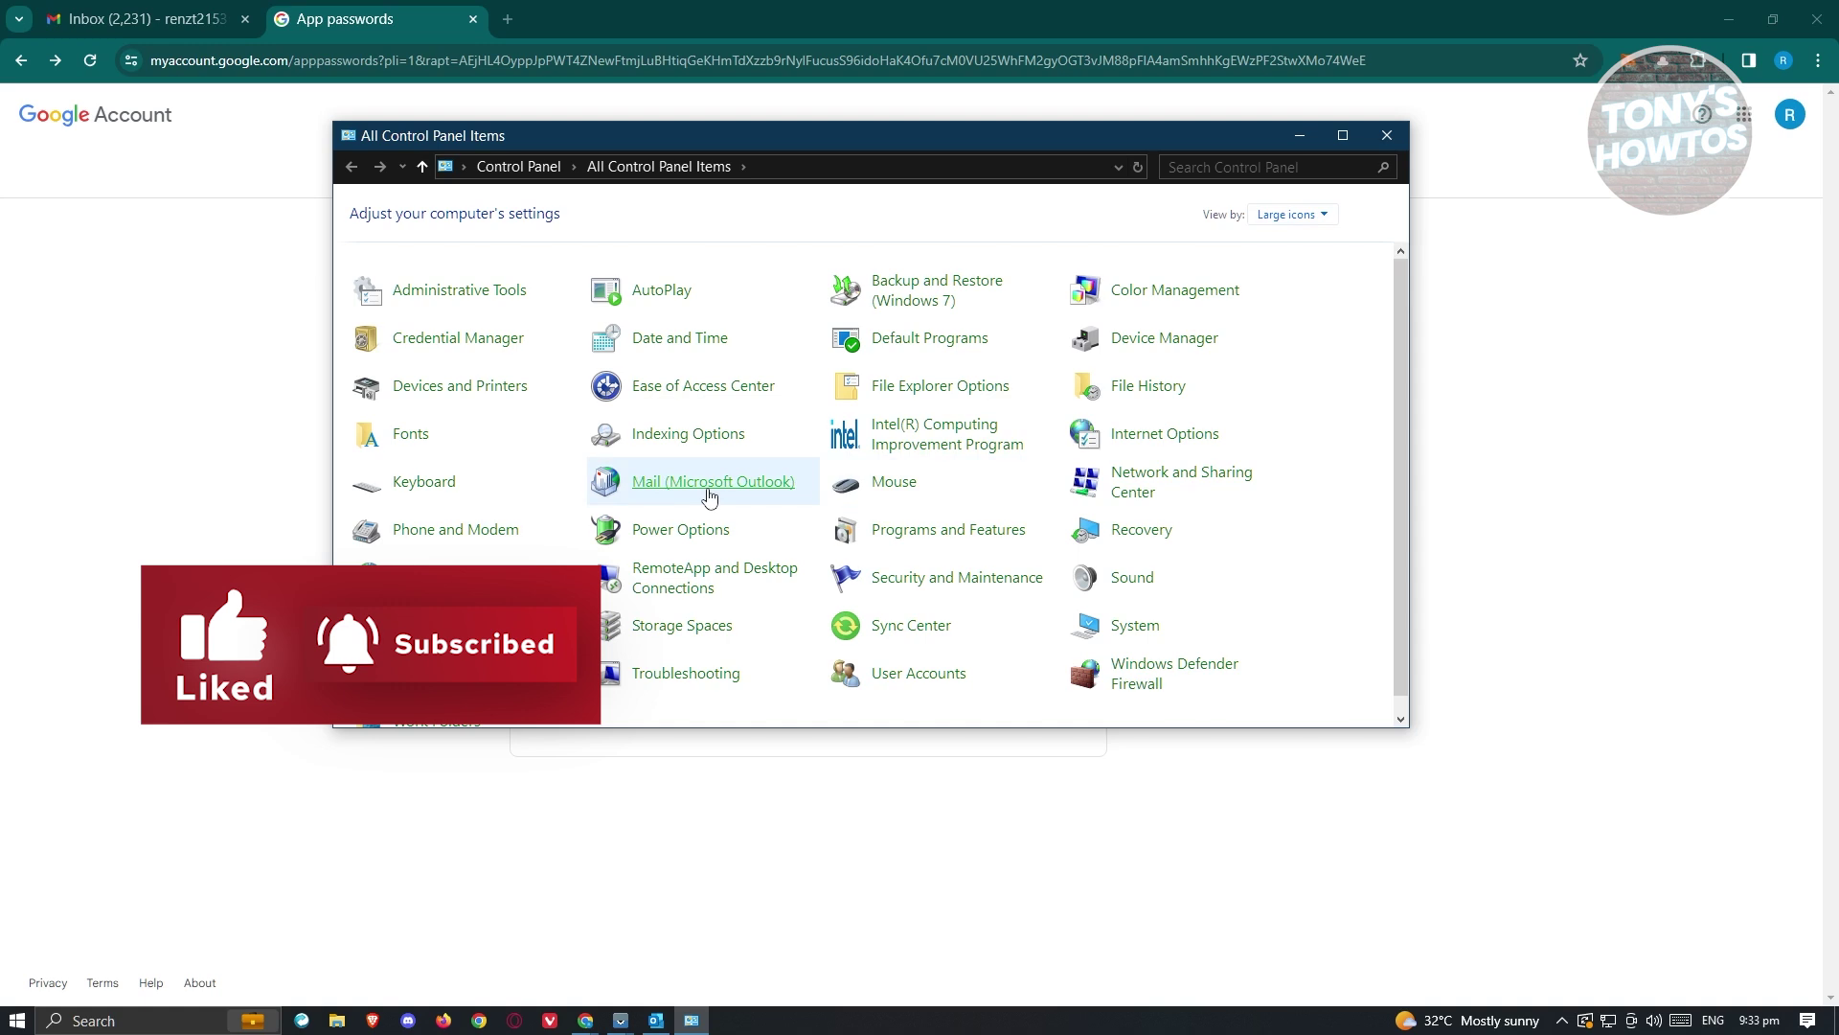
# Step: Launch Mail (Microsoft Outlook) setup and open its Email Accounts list
pyautogui.click(762, 486)
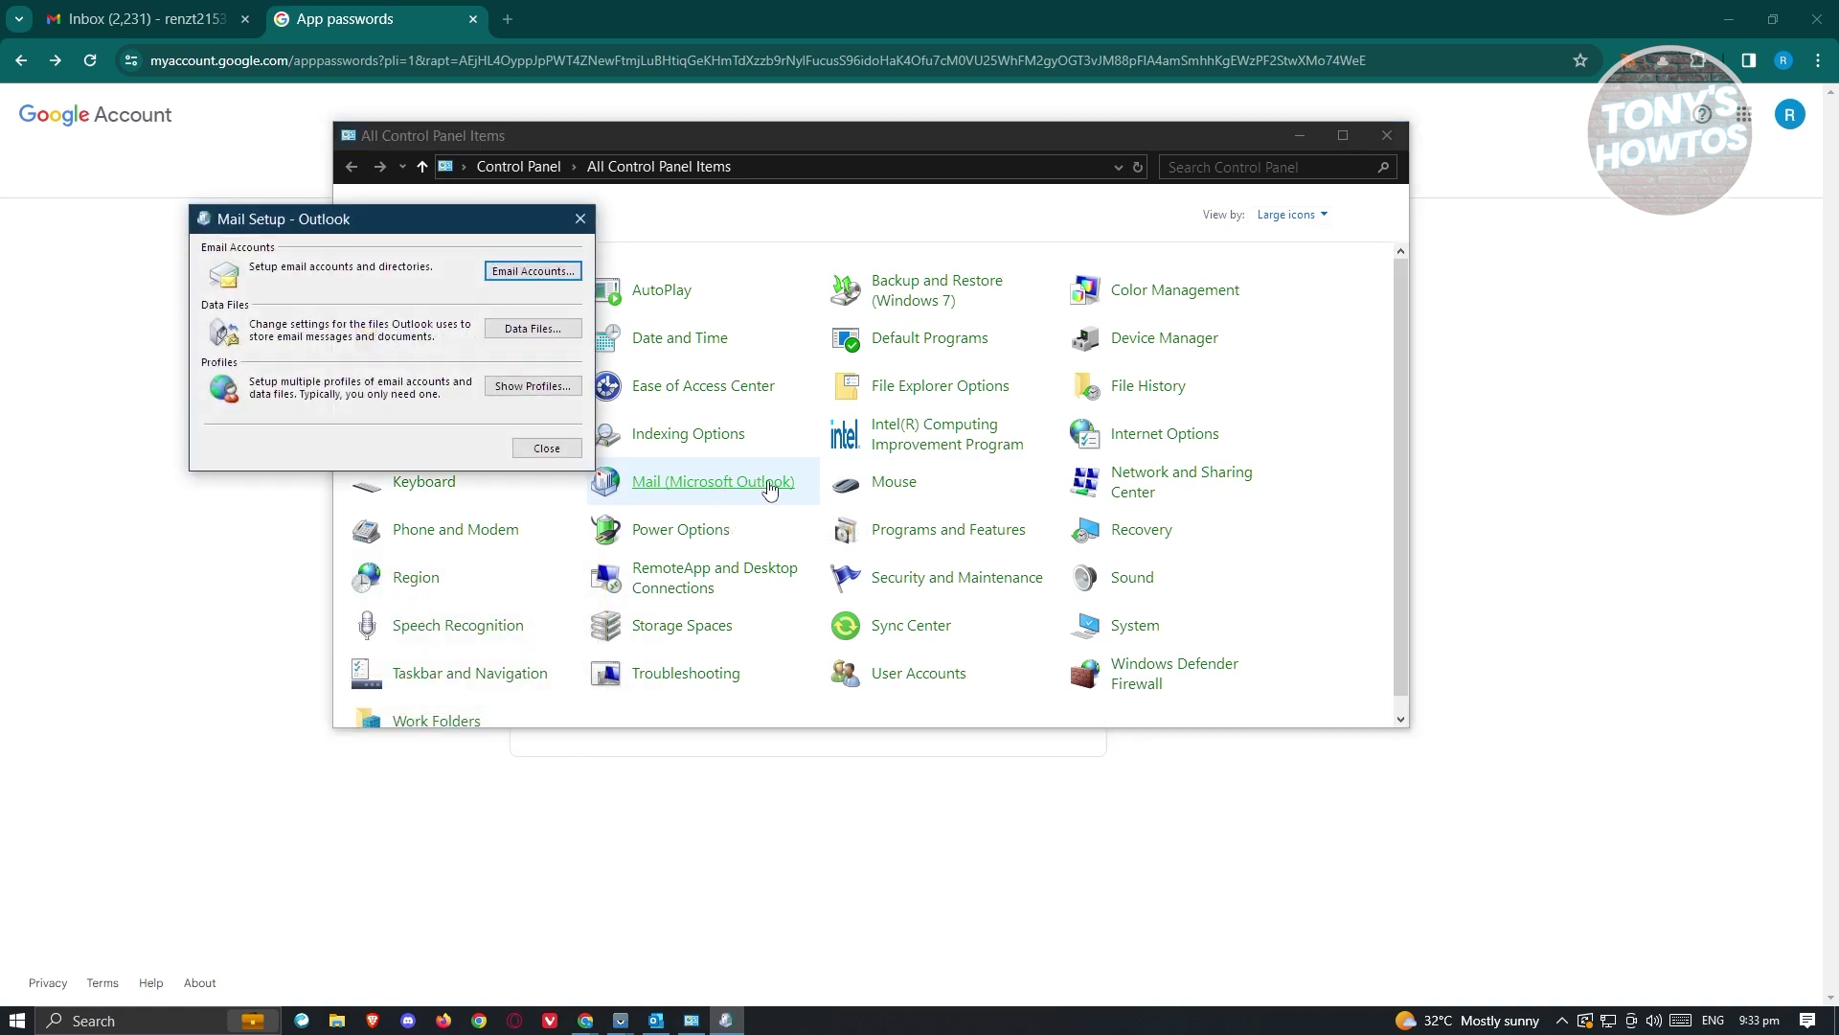
pyautogui.moveTo(366, 212); pyautogui.dragTo(1123, 312)
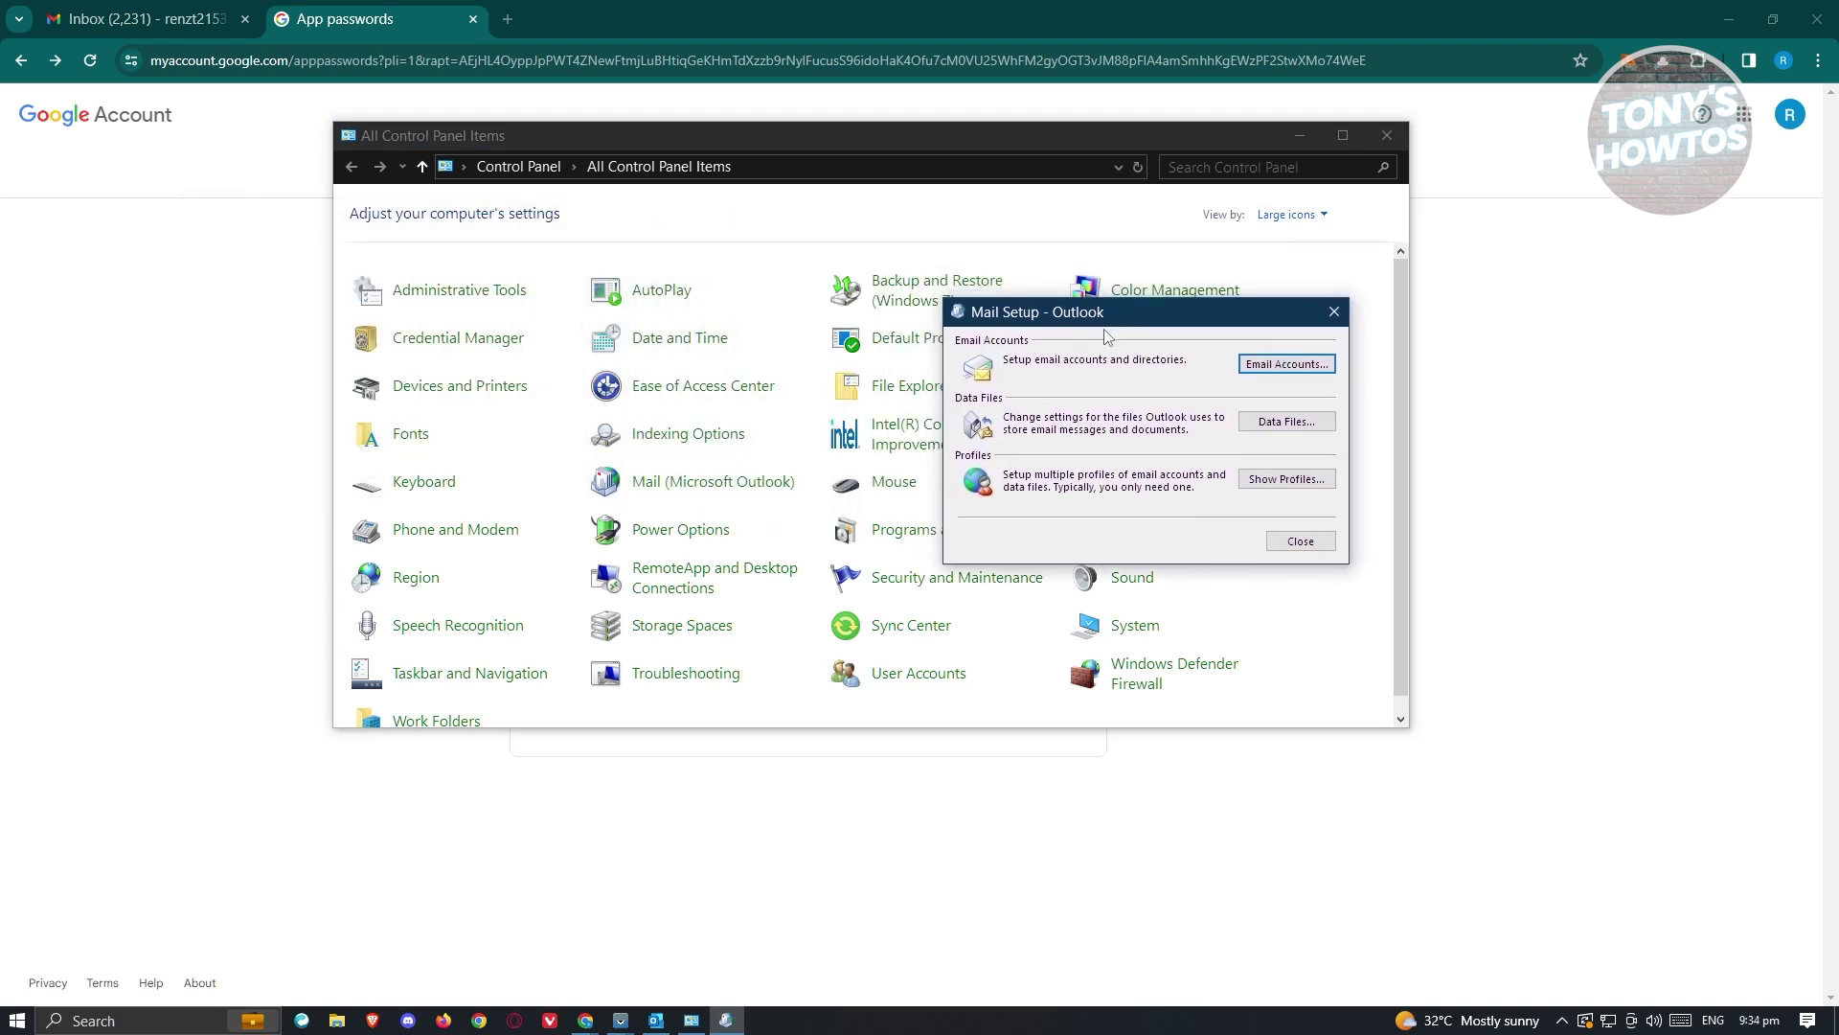
pyautogui.click(1286, 369)
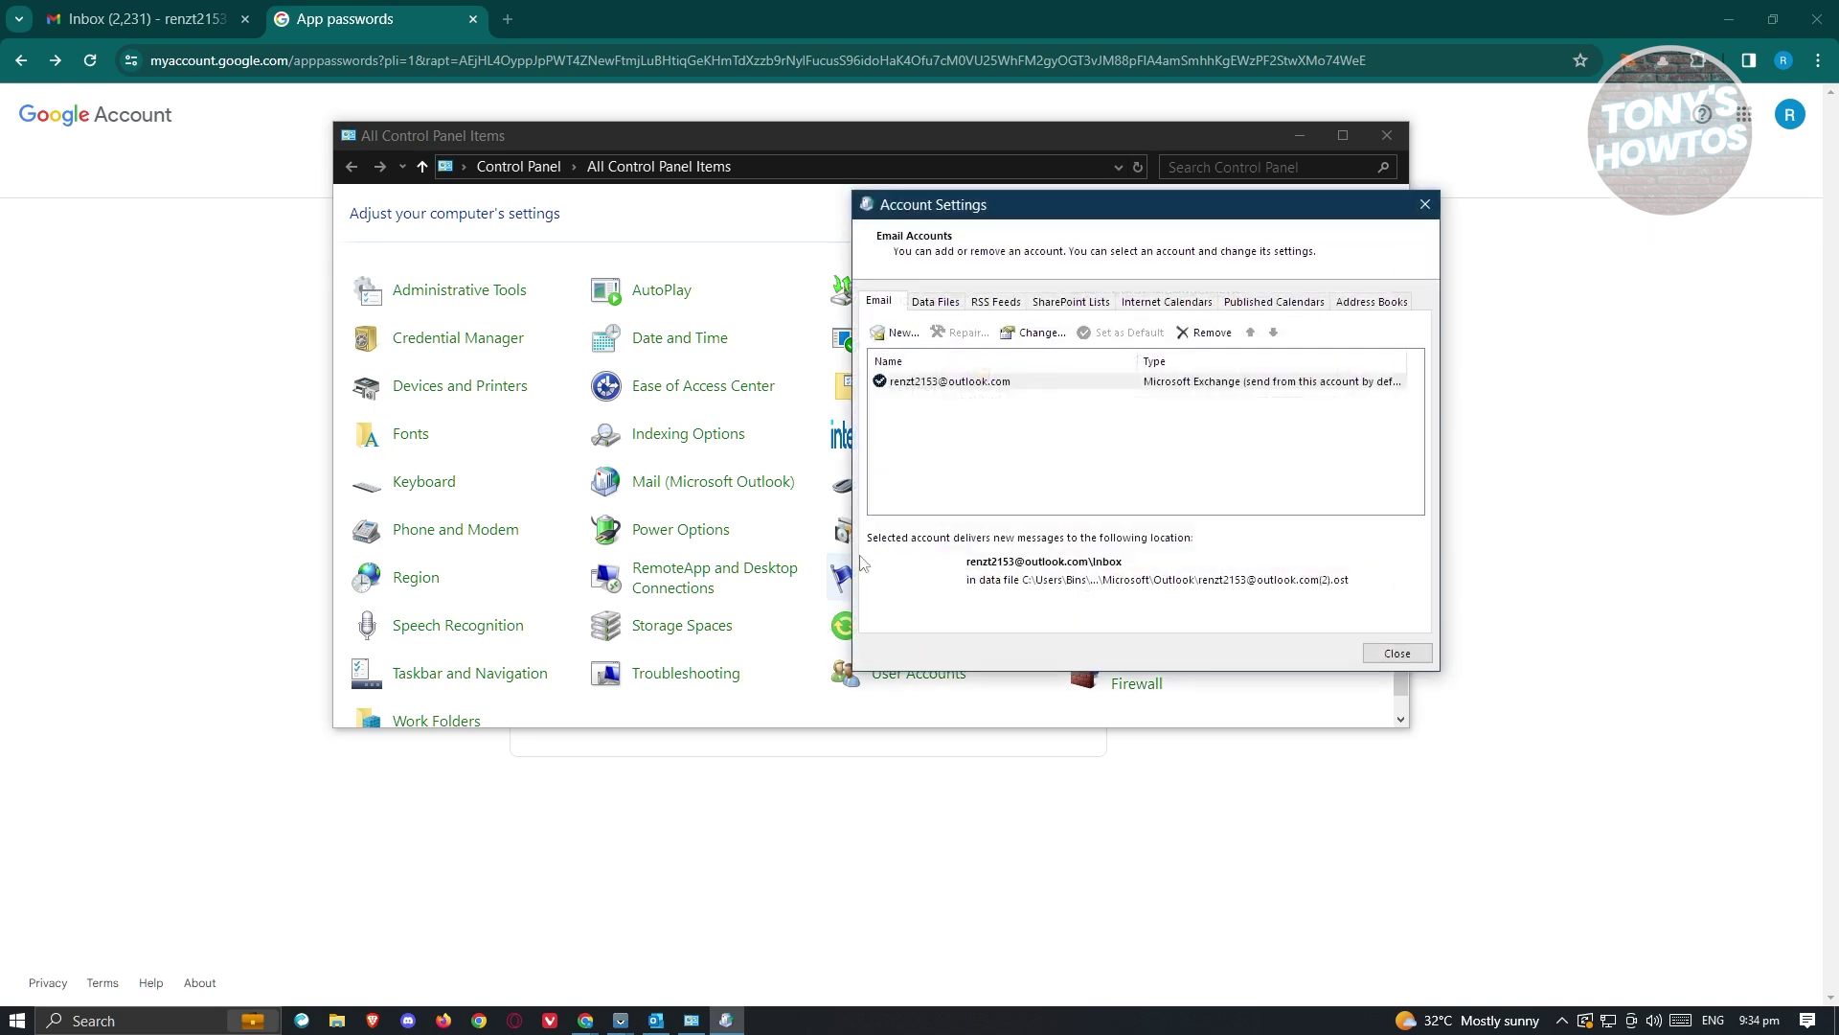
# Step: Start a new account with manual setup, choosing POP or IMAP to reach its settings form
pyautogui.moveTo(1086, 204); pyautogui.dragTo(893, 175)
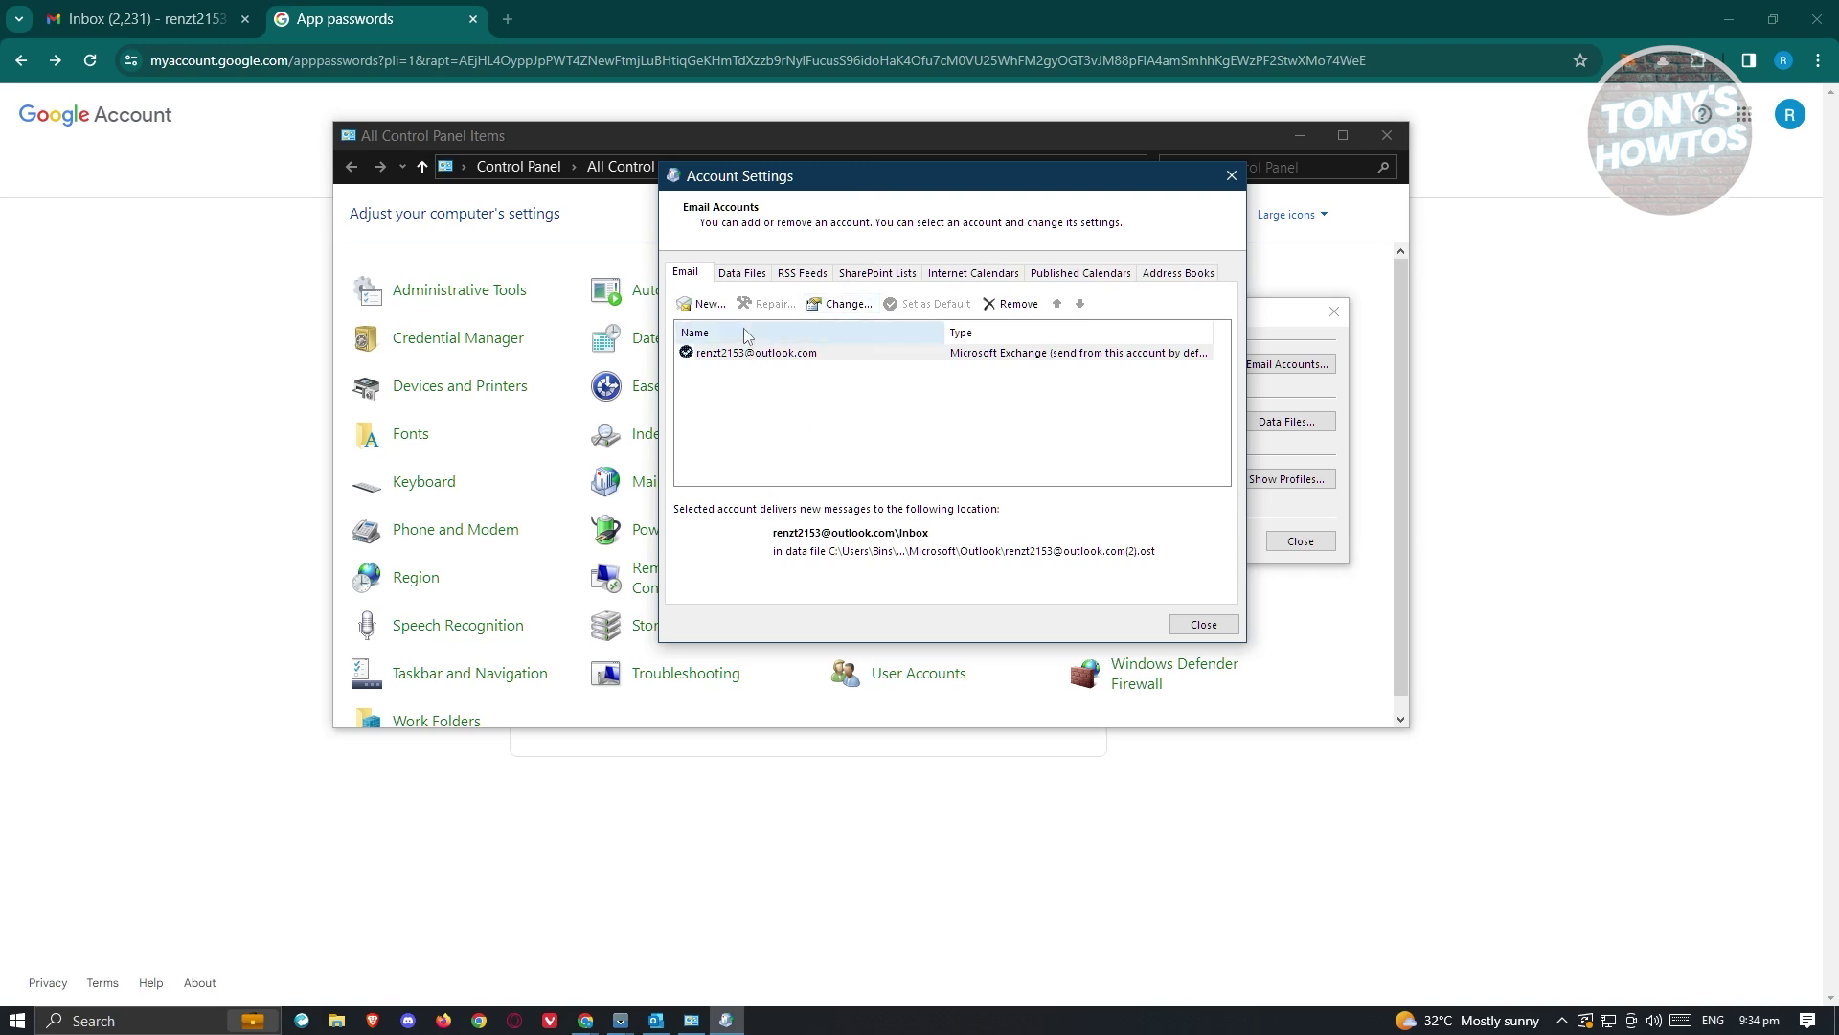
pyautogui.click(703, 310)
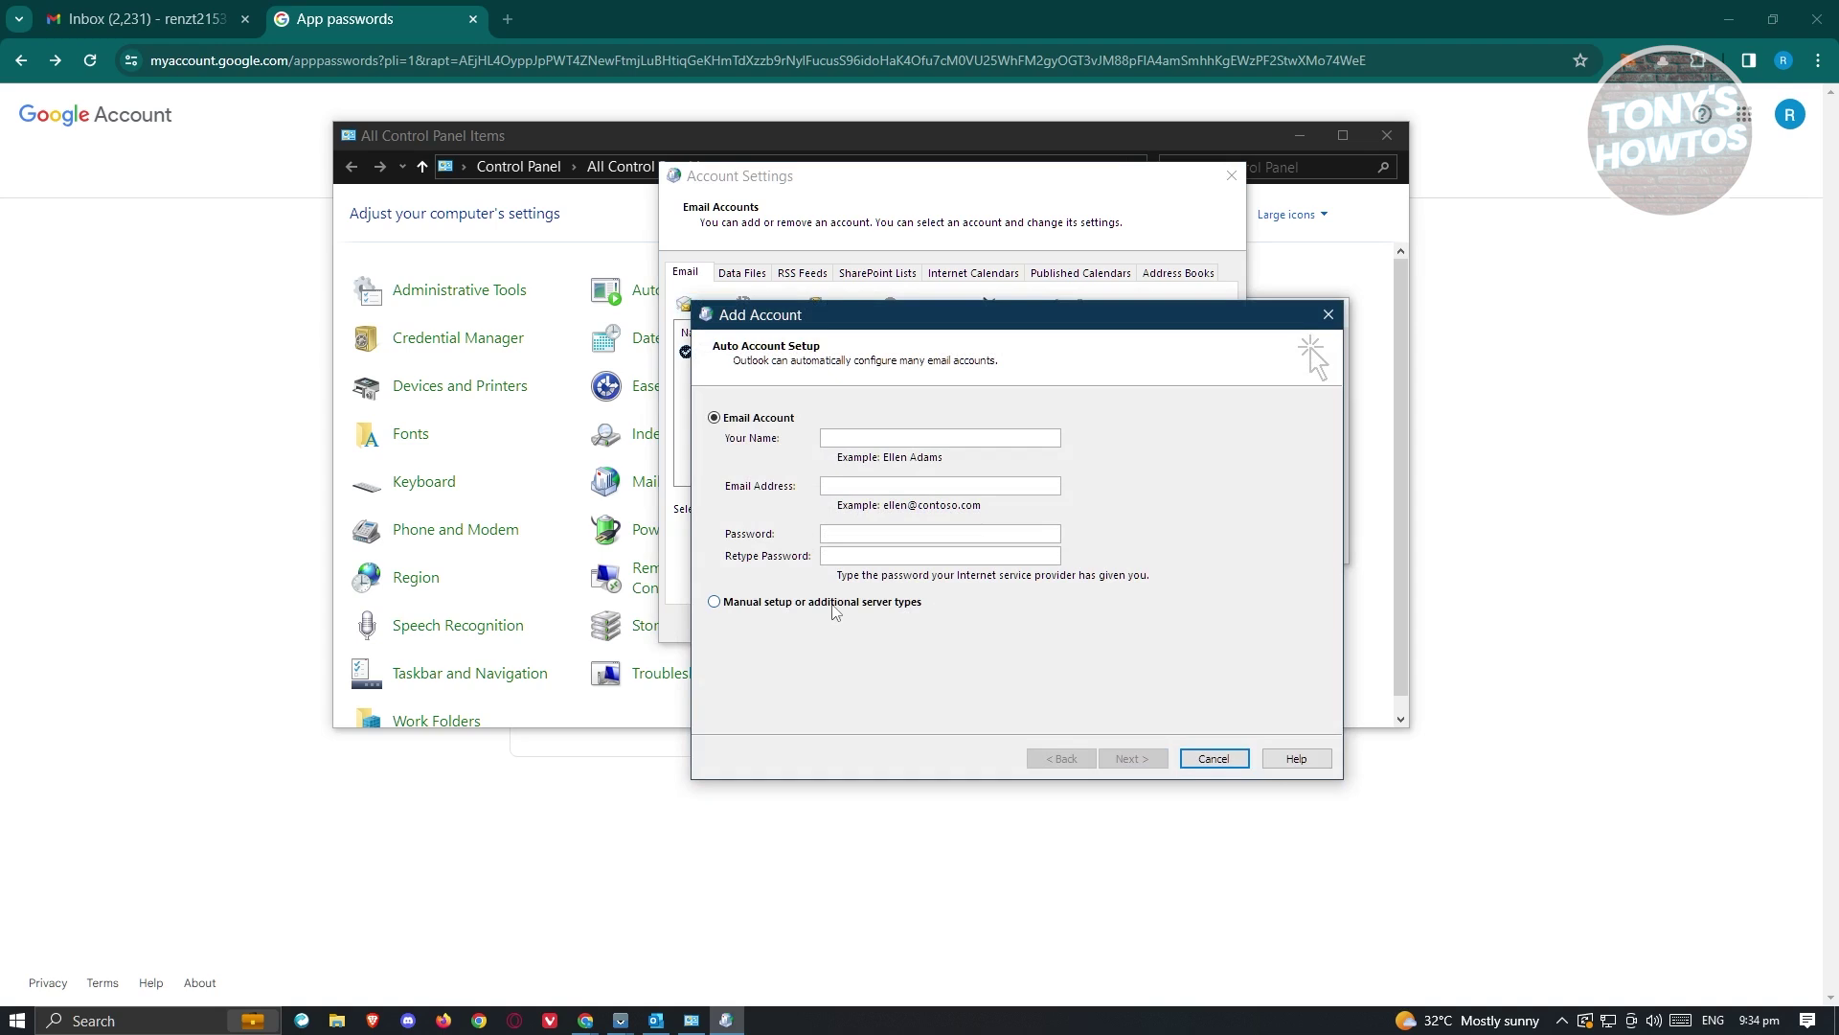
pyautogui.click(716, 603)
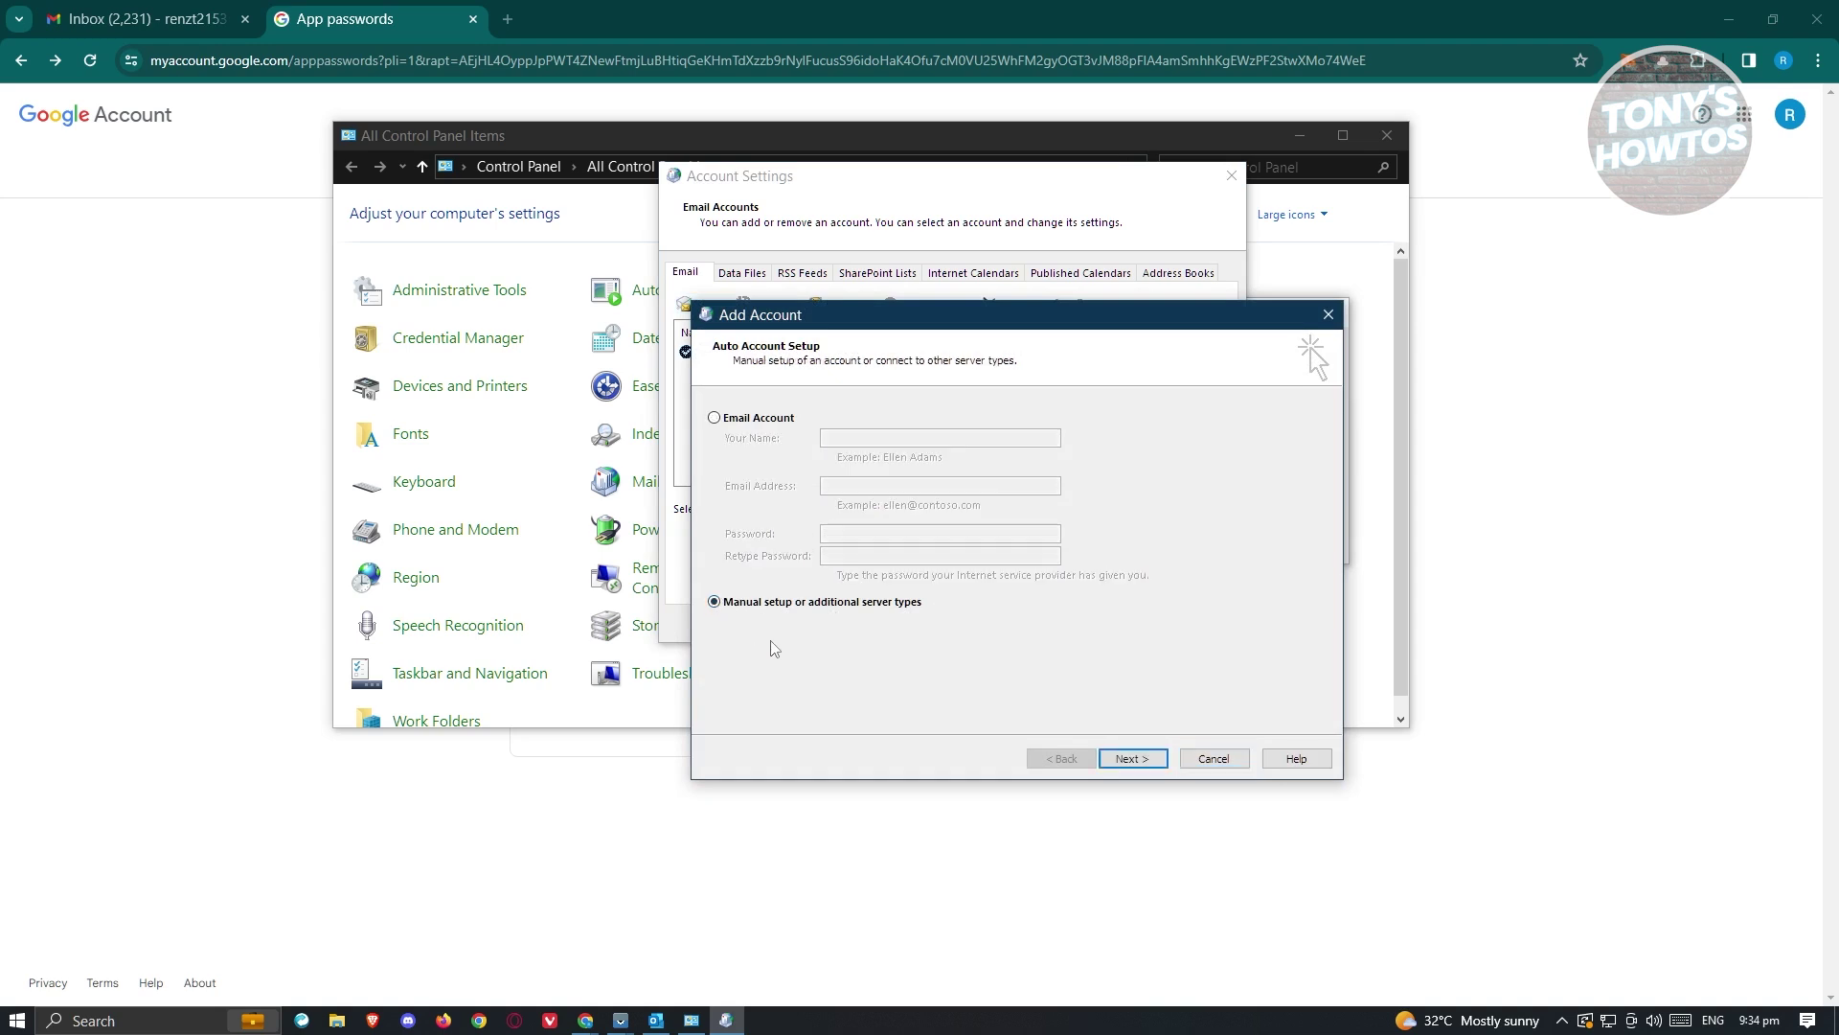
pyautogui.click(1152, 762)
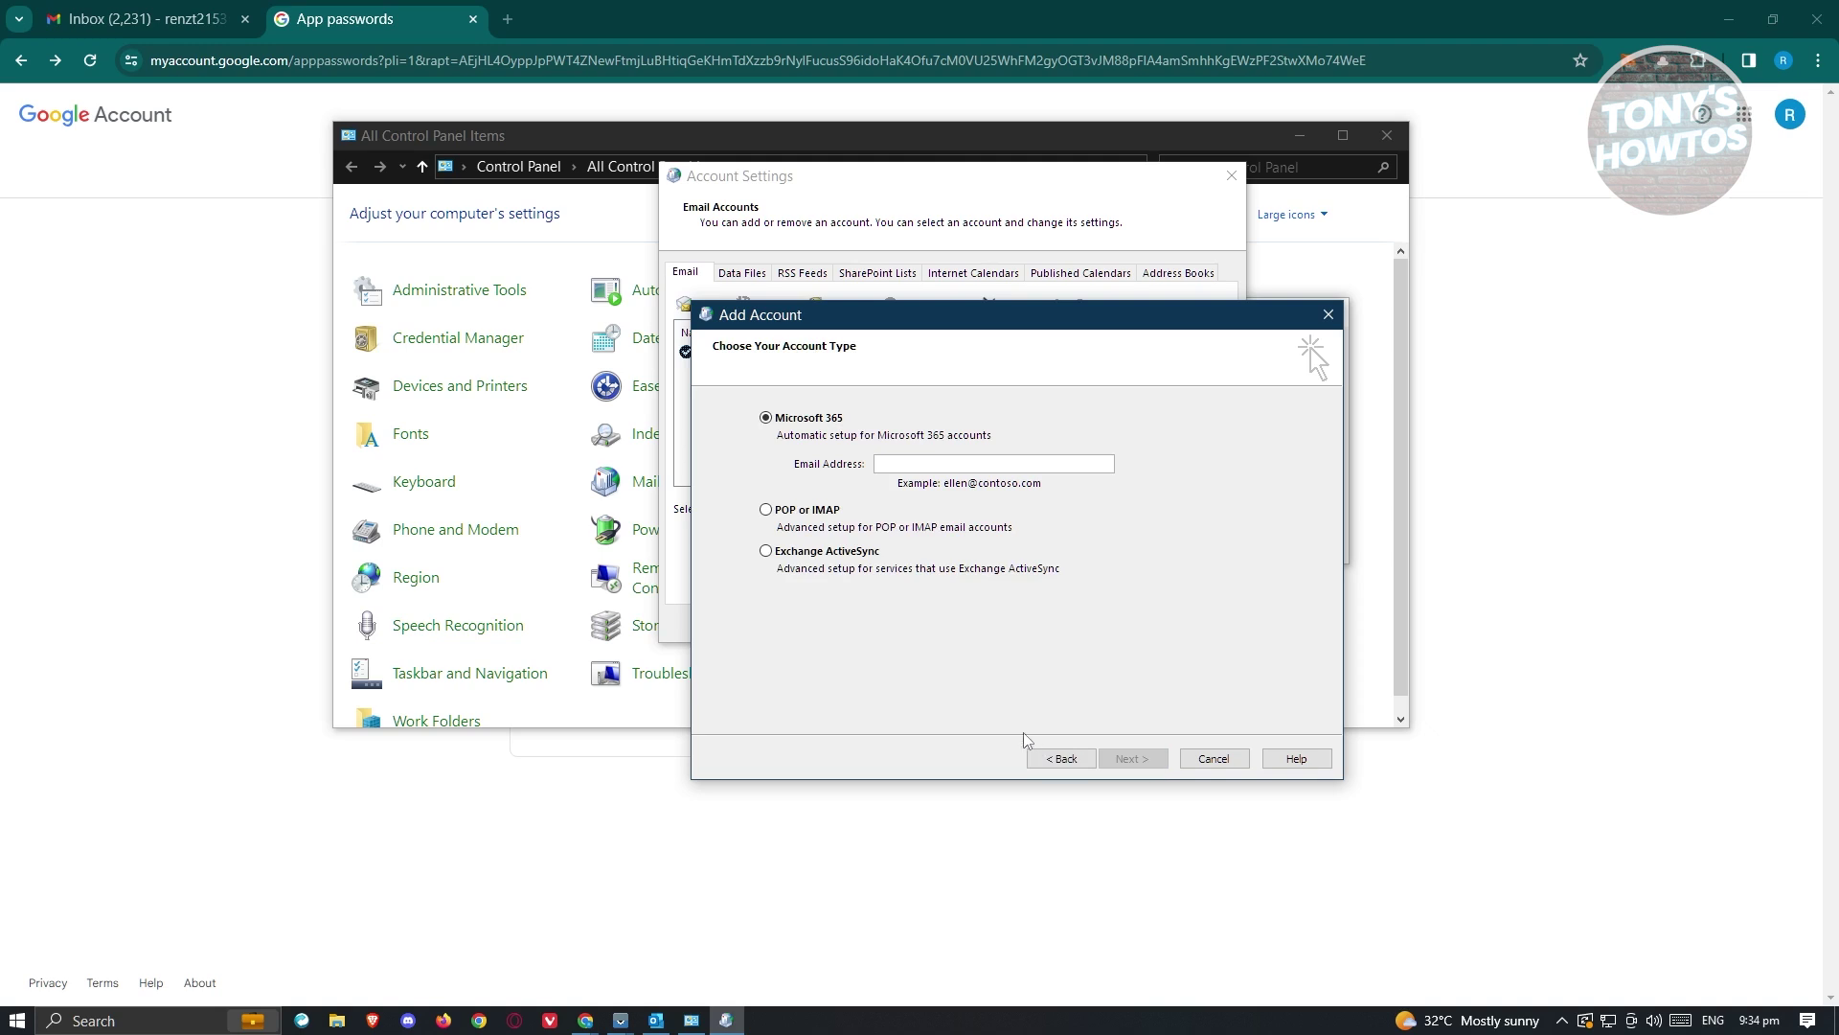
pyautogui.click(766, 509)
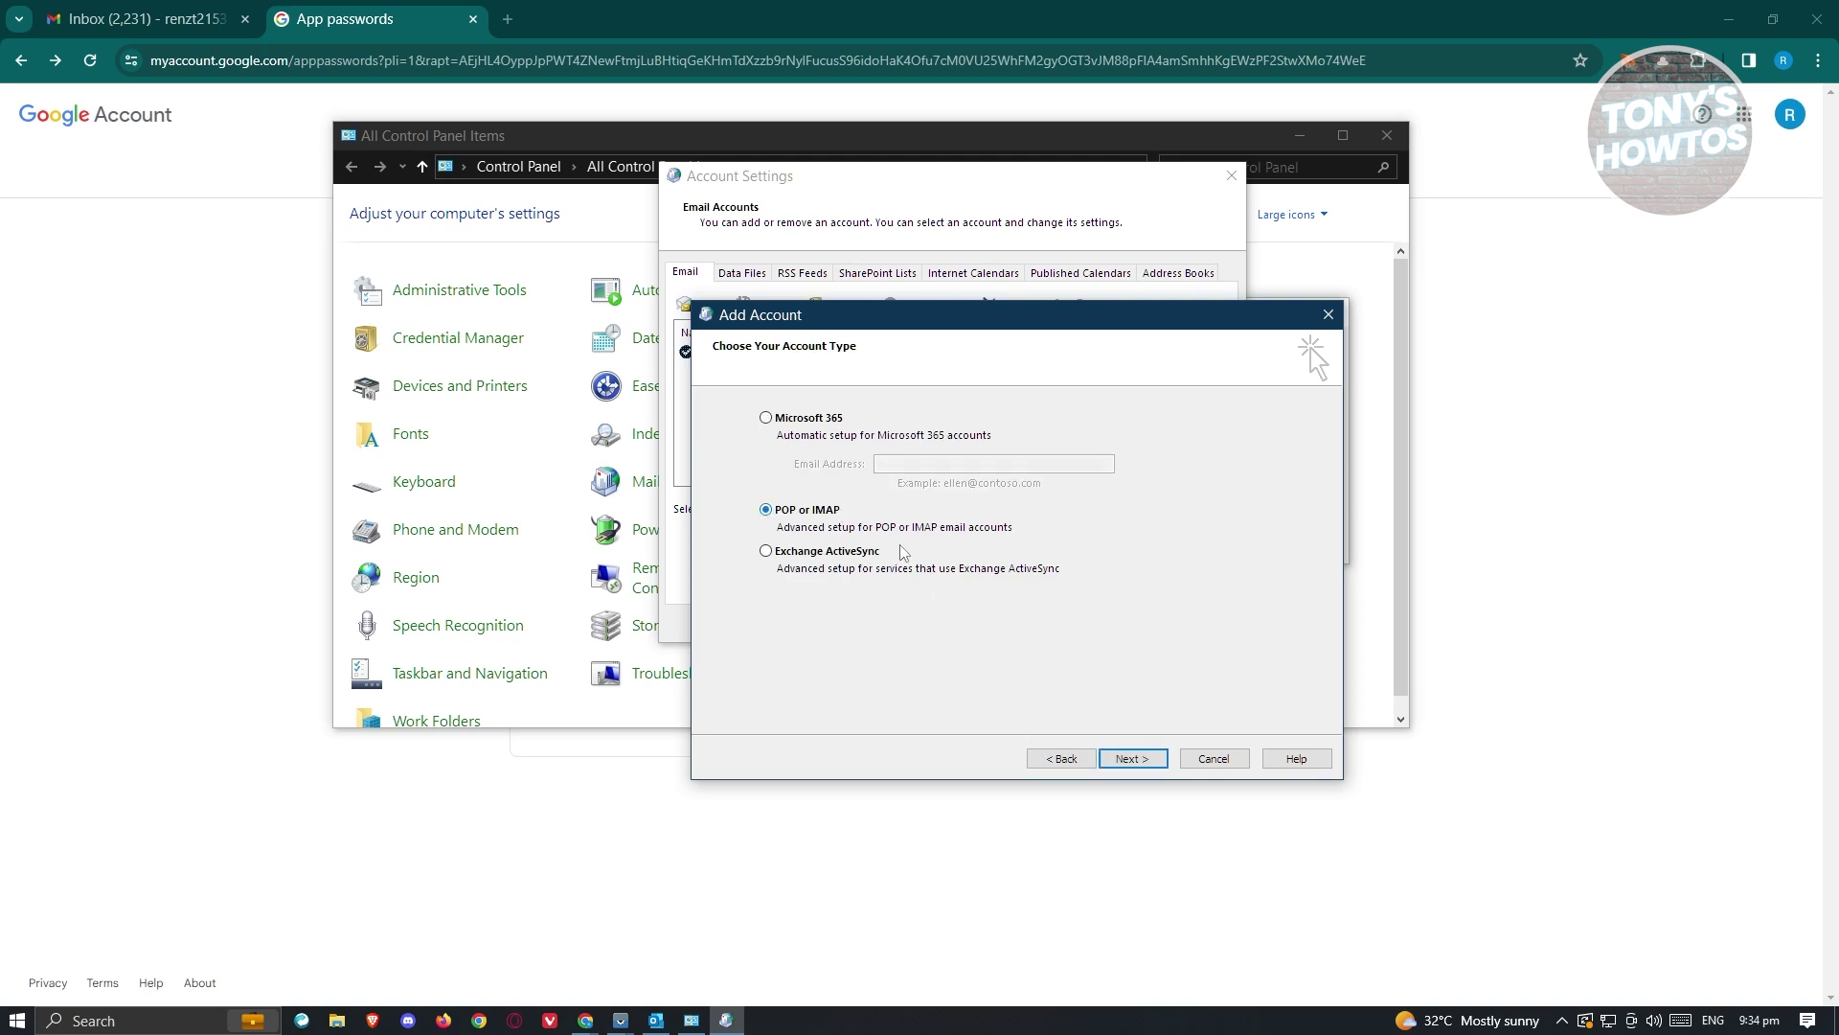
pyautogui.click(1134, 759)
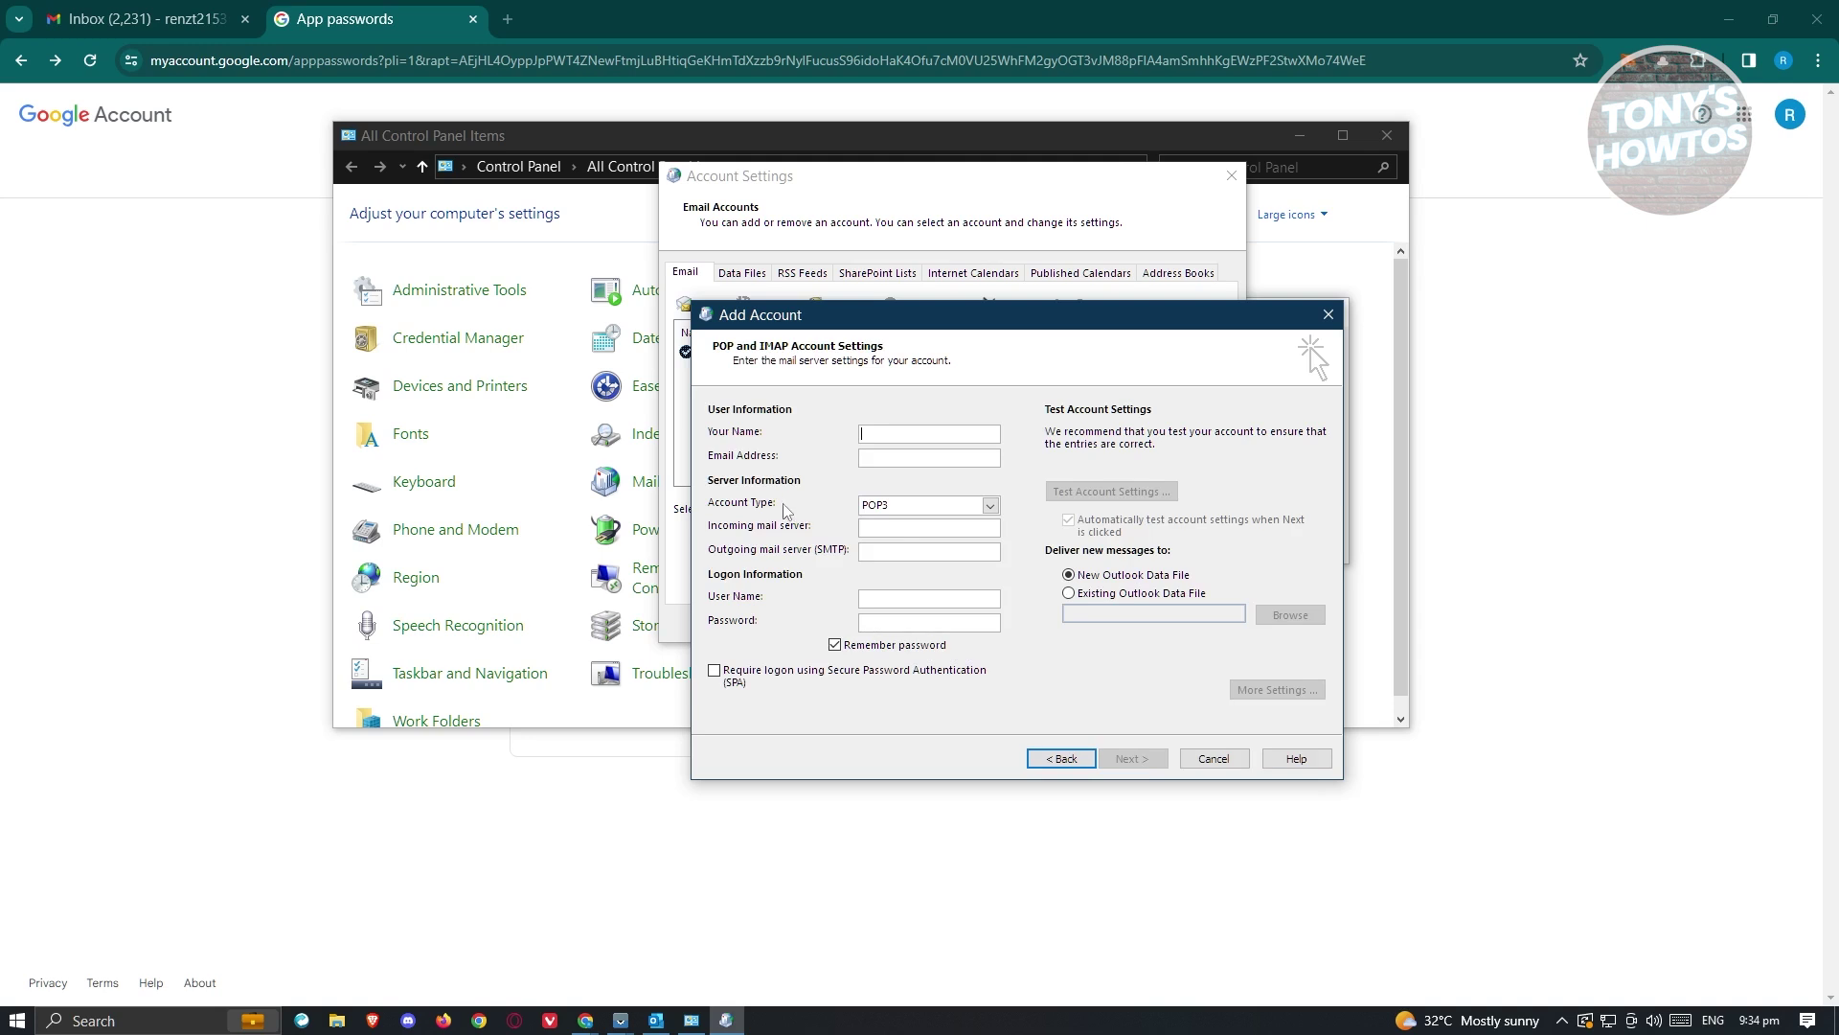
# Step: Fill the POP3 form with name, email, pop.gmail.com, smtp.gmail.com, user name and Google app password
pyautogui.click(989, 506)
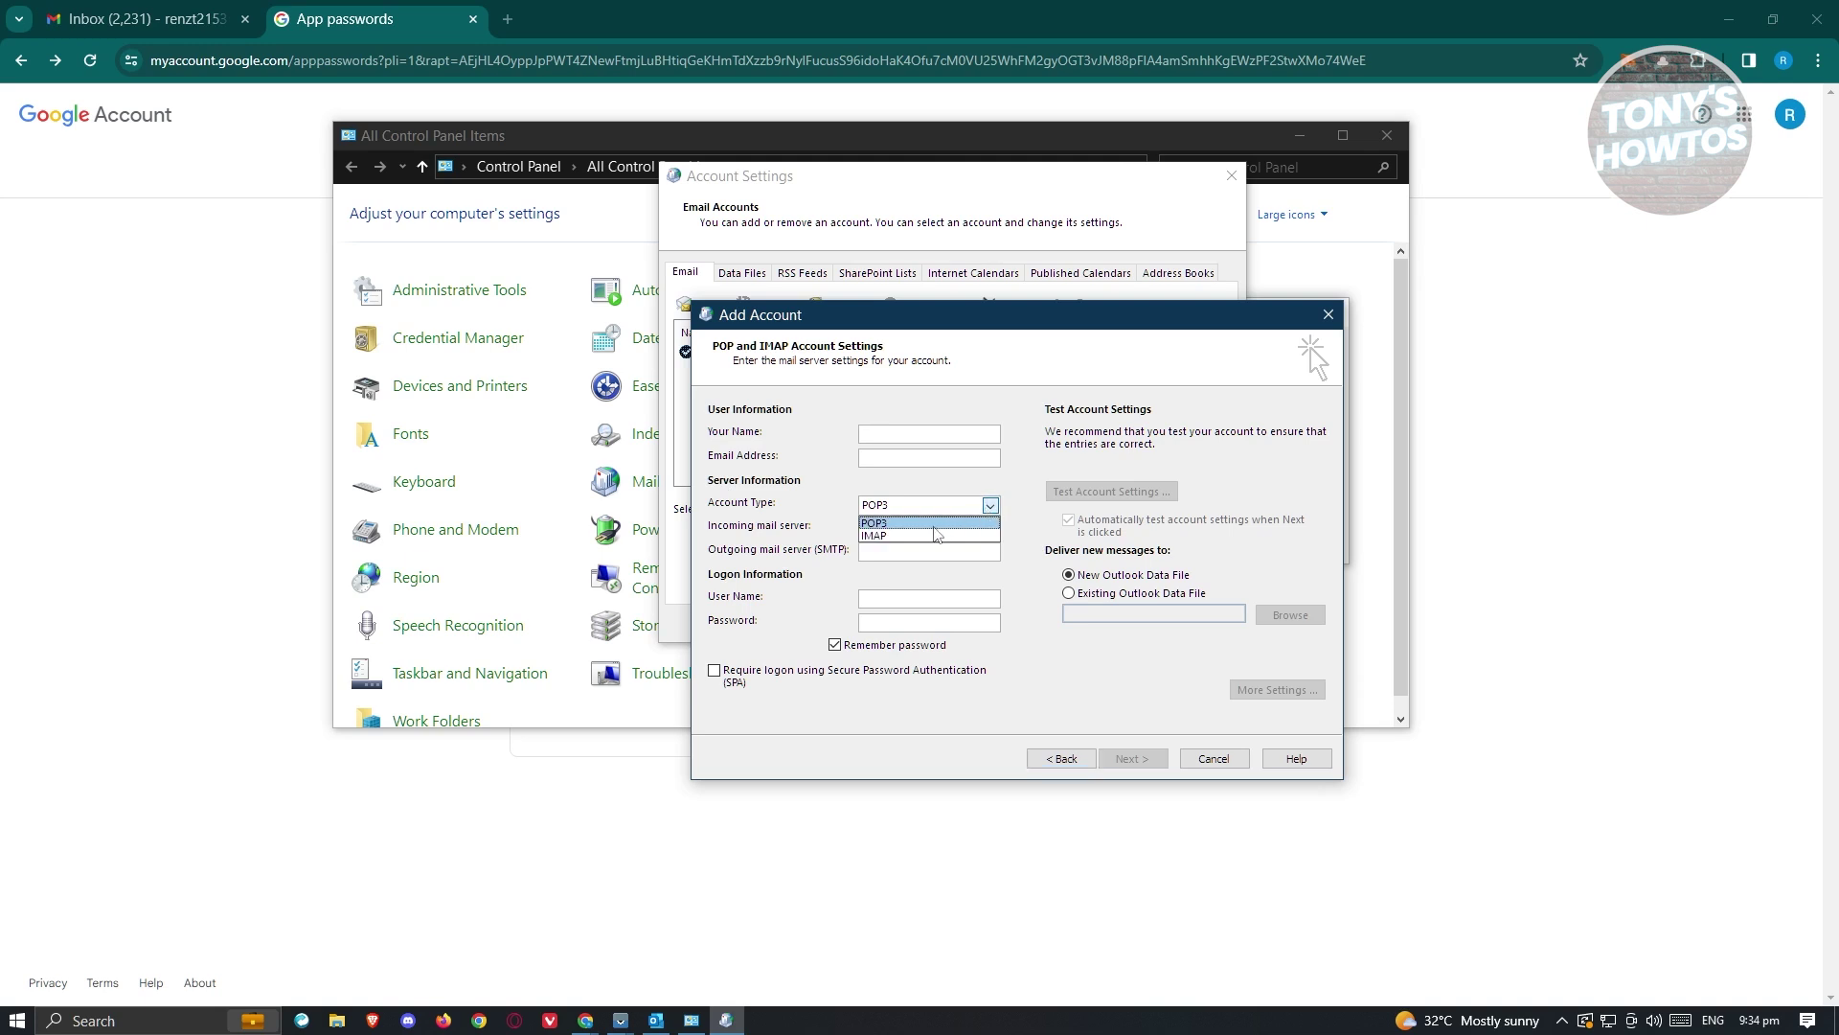
pyautogui.click(1025, 514)
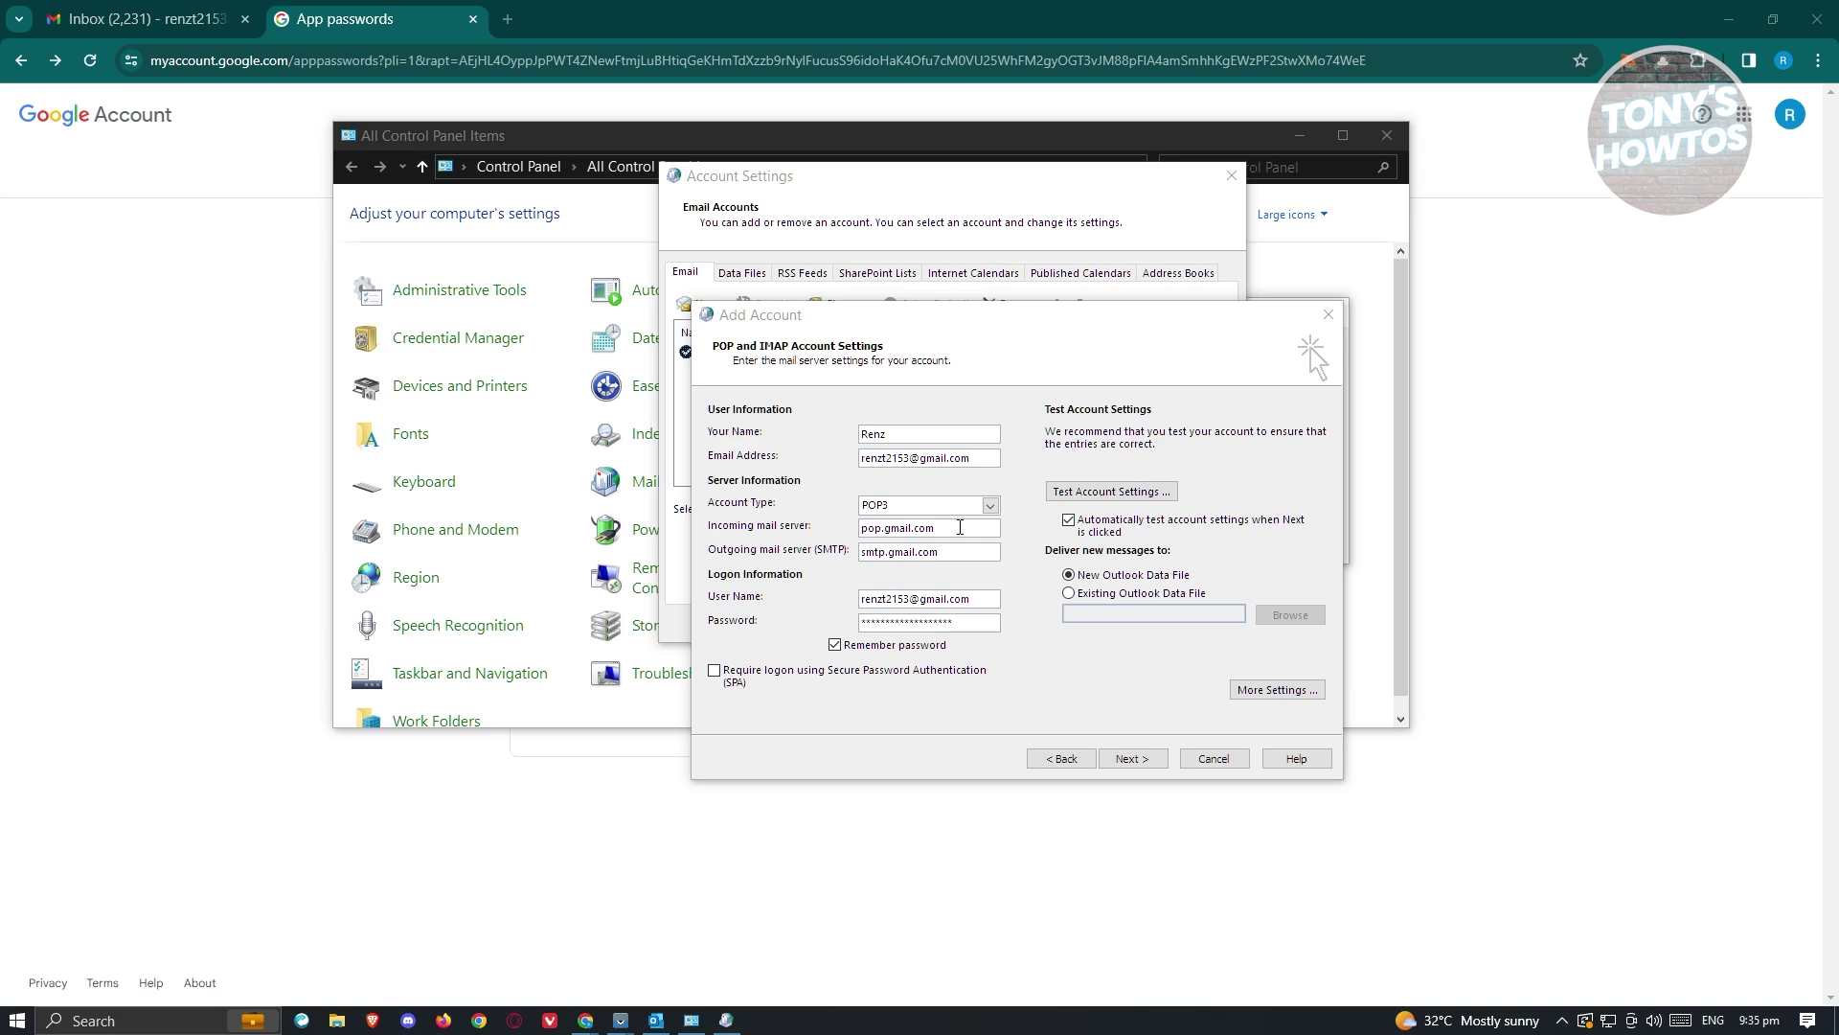
pyautogui.click(909, 435)
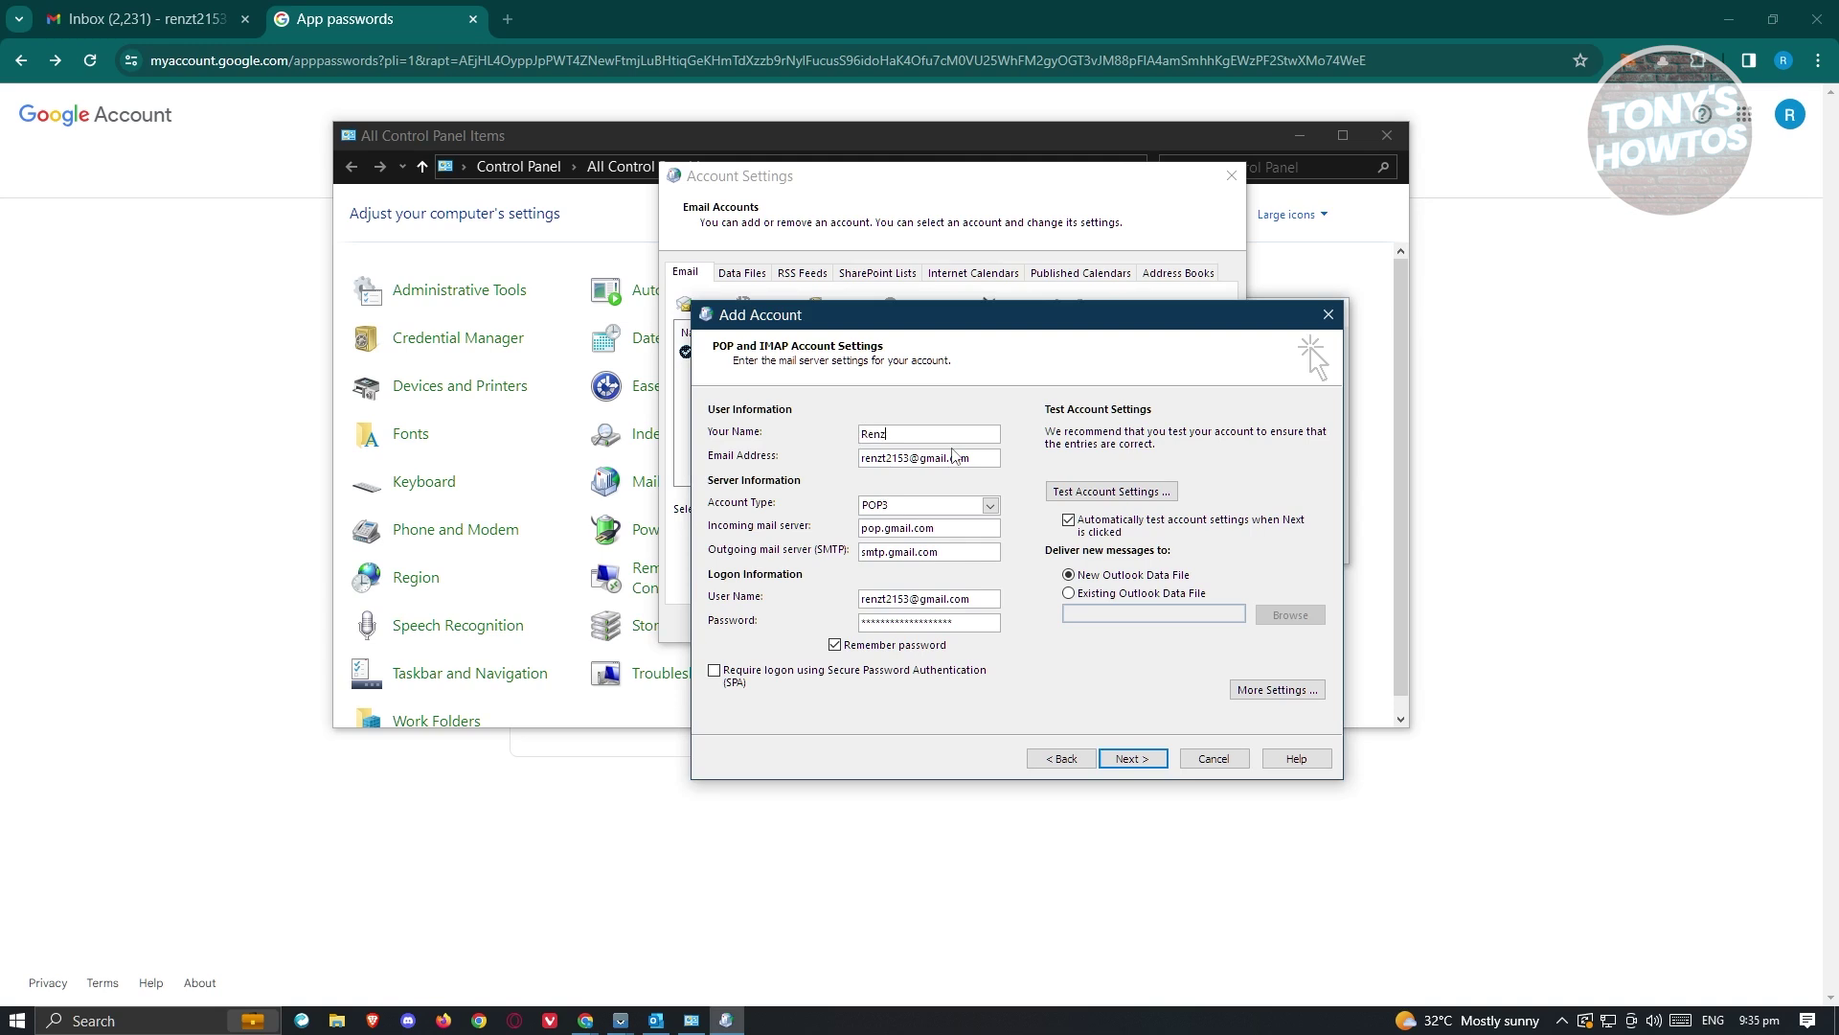
pyautogui.moveTo(991, 457); pyautogui.dragTo(867, 444)
pyautogui.moveTo(865, 528); pyautogui.dragTo(956, 527)
pyautogui.moveTo(984, 604); pyautogui.dragTo(861, 586)
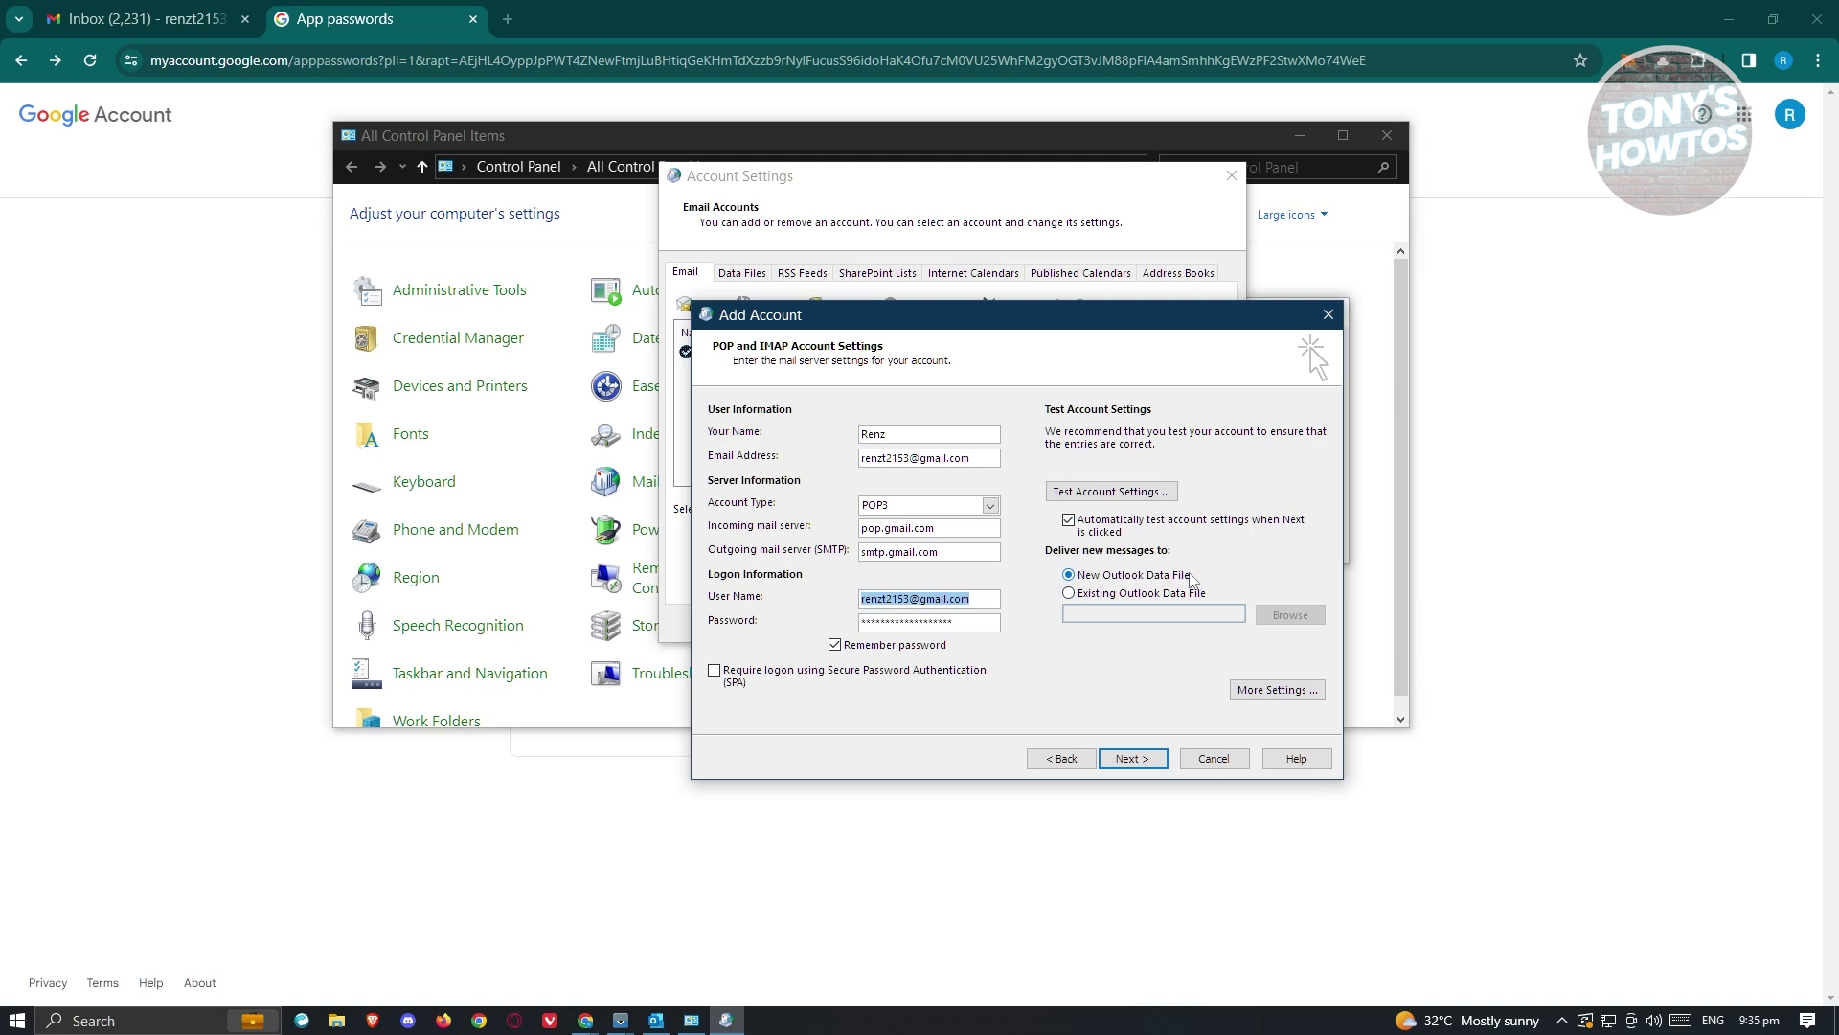
# Step: Require authentication for the outgoing SMTP server in the account's More Settings
pyautogui.click(1266, 689)
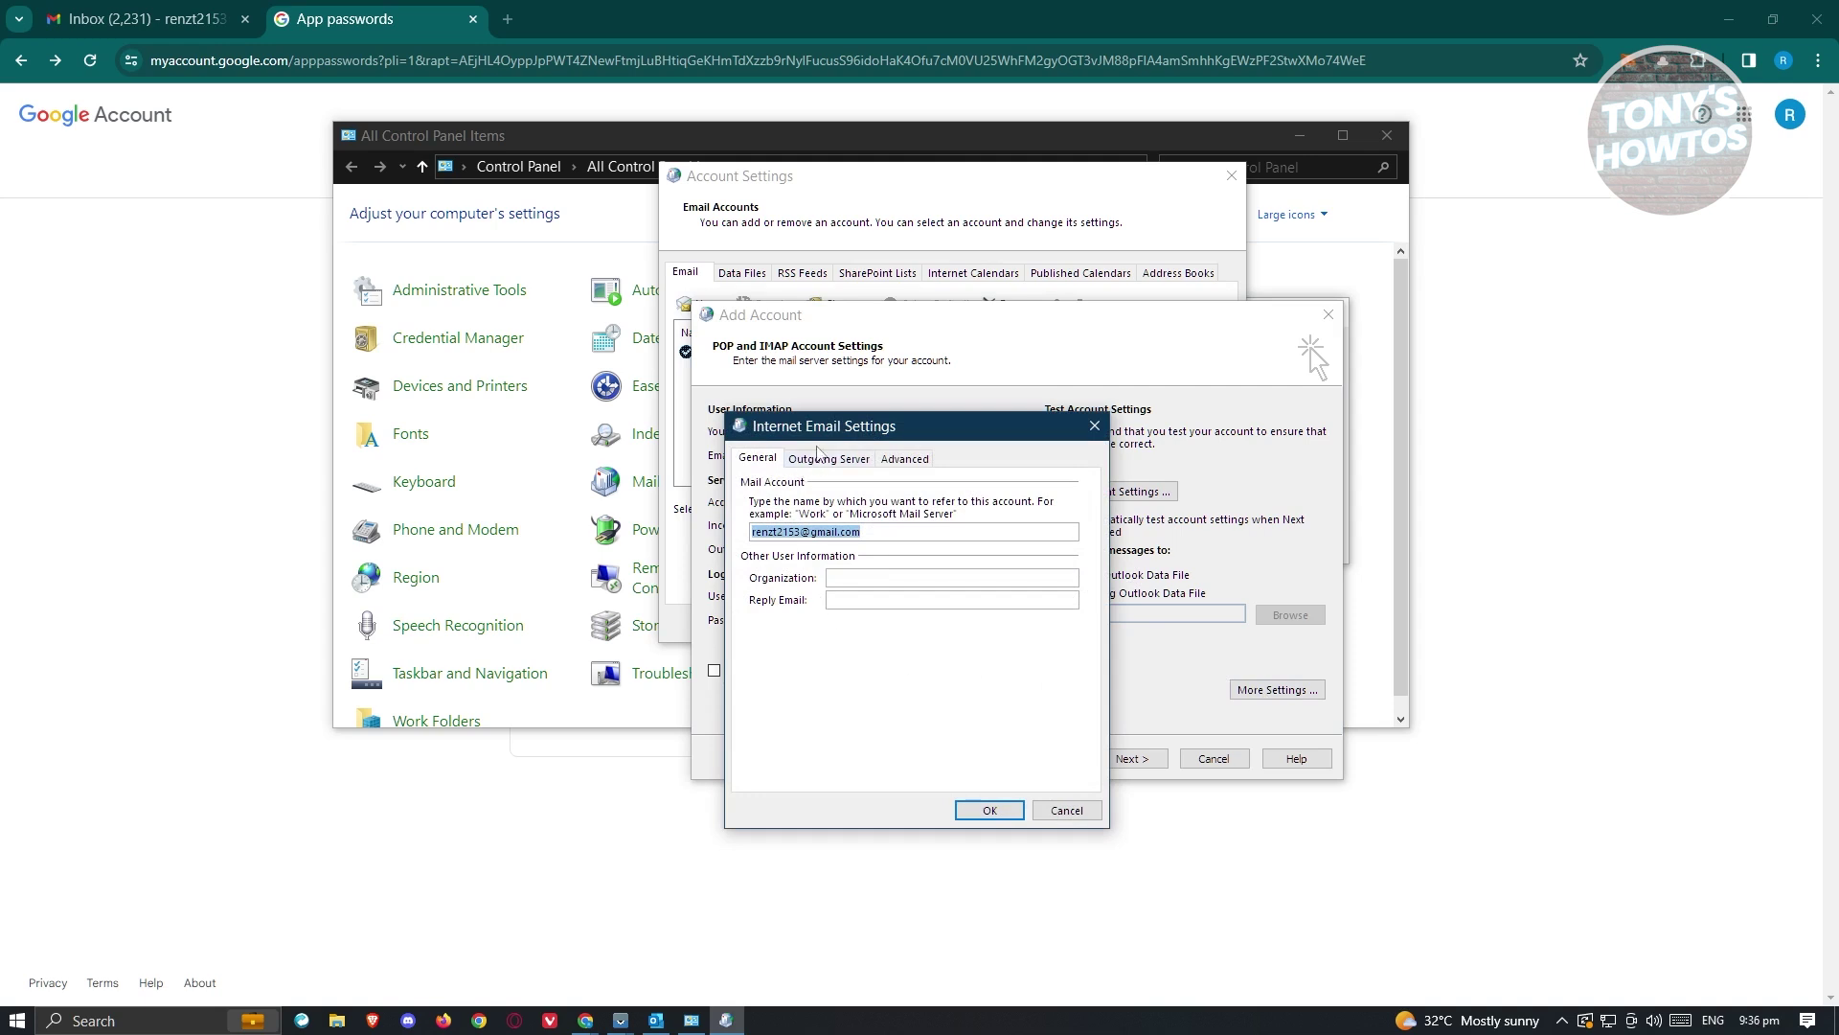
pyautogui.click(848, 470)
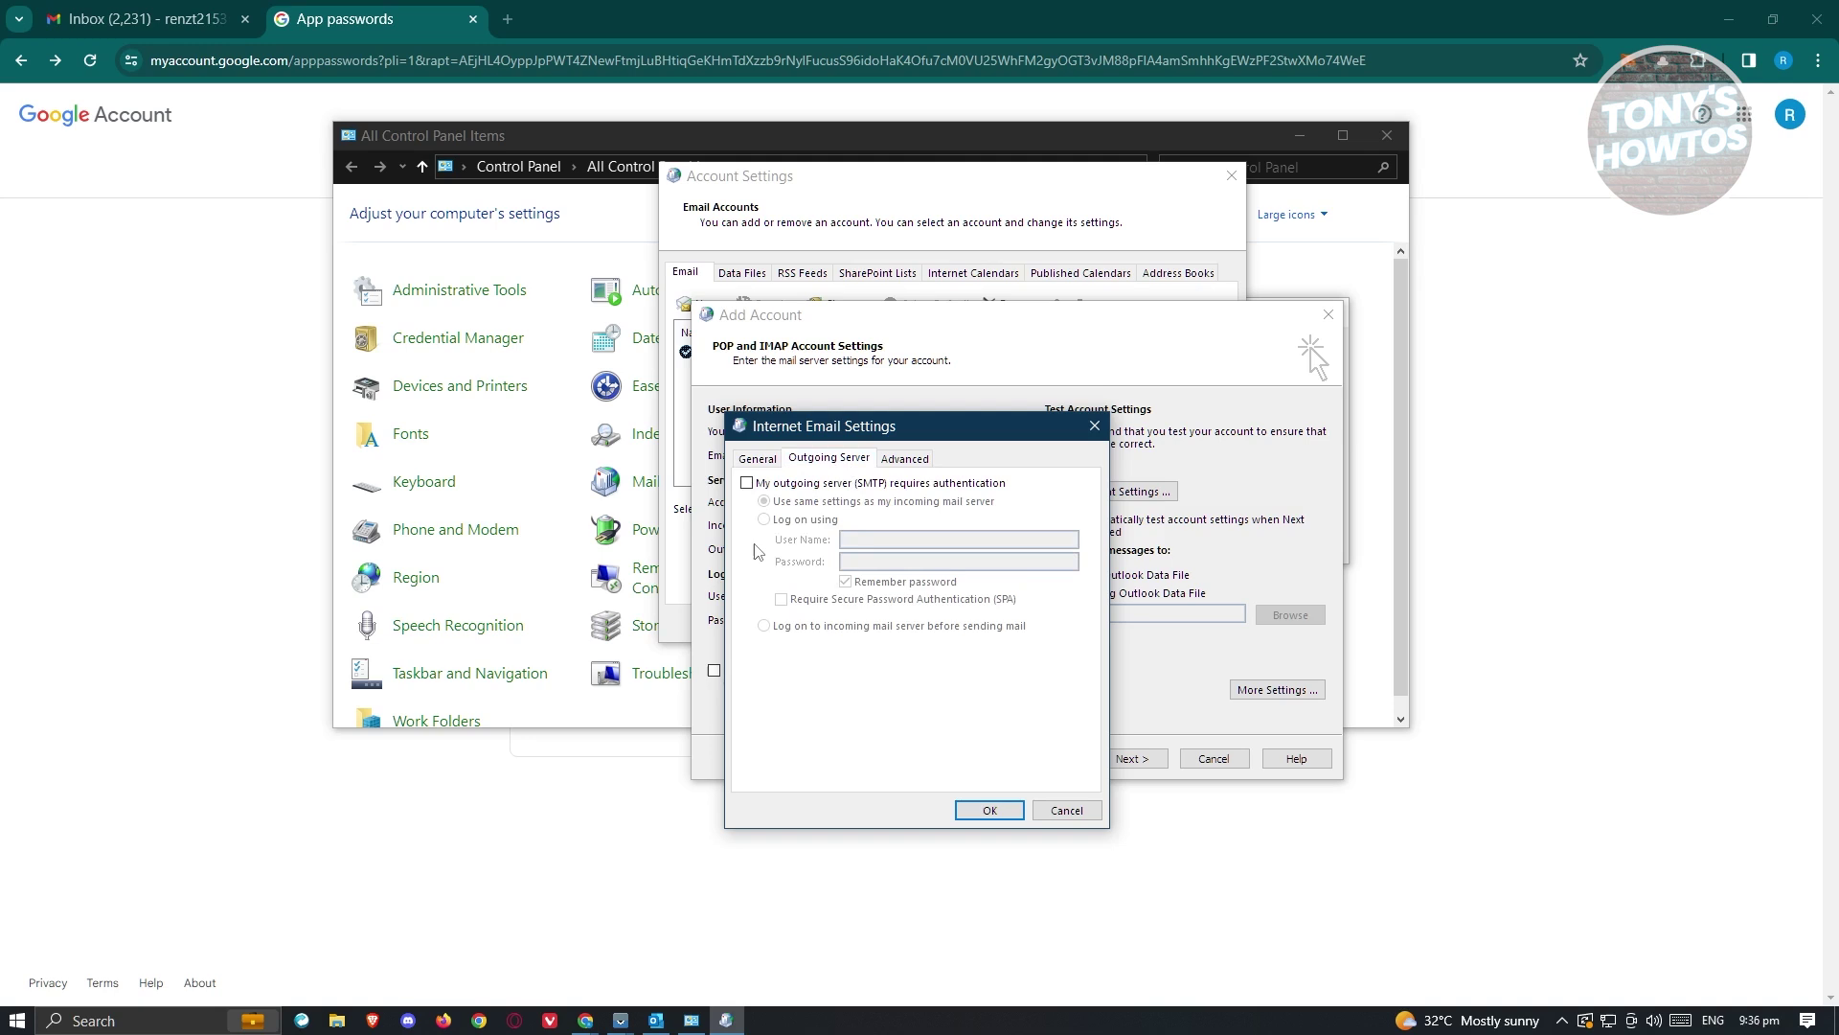
pyautogui.click(746, 483)
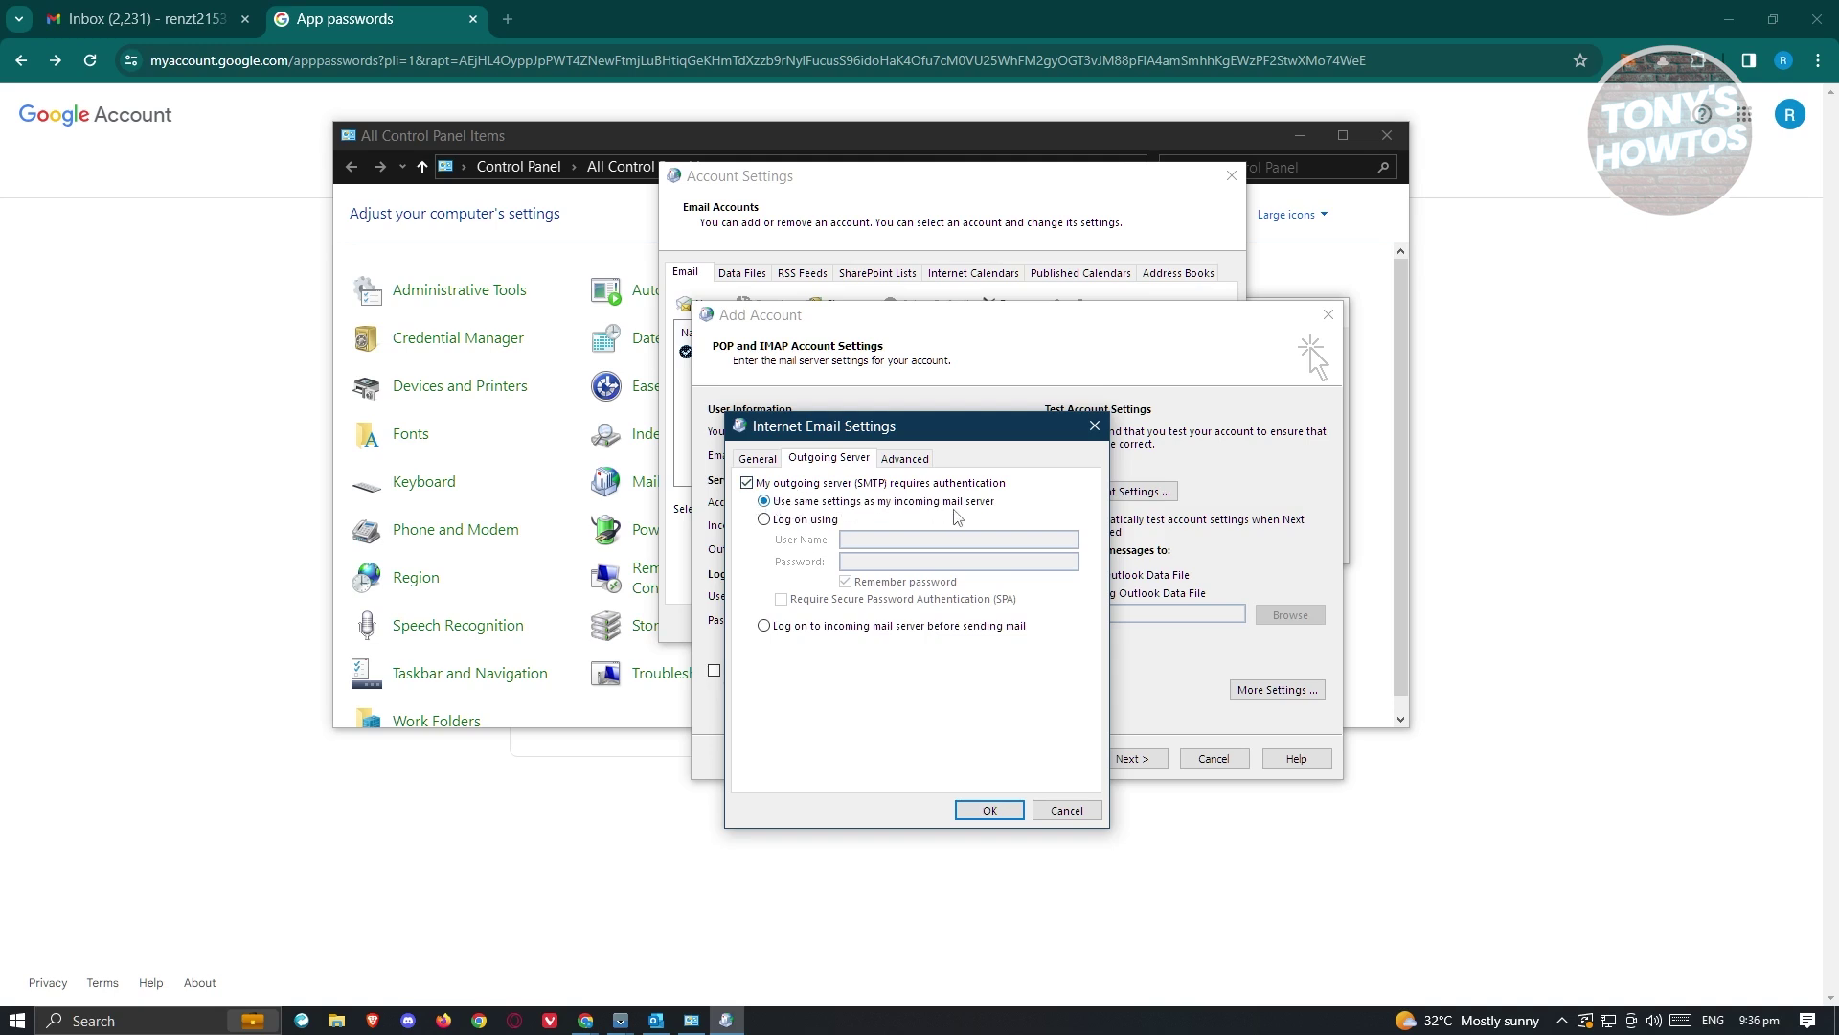
# Step: Use incoming port 995 and outgoing port 465 with SSL/TLS encryption, then confirm
pyautogui.click(914, 461)
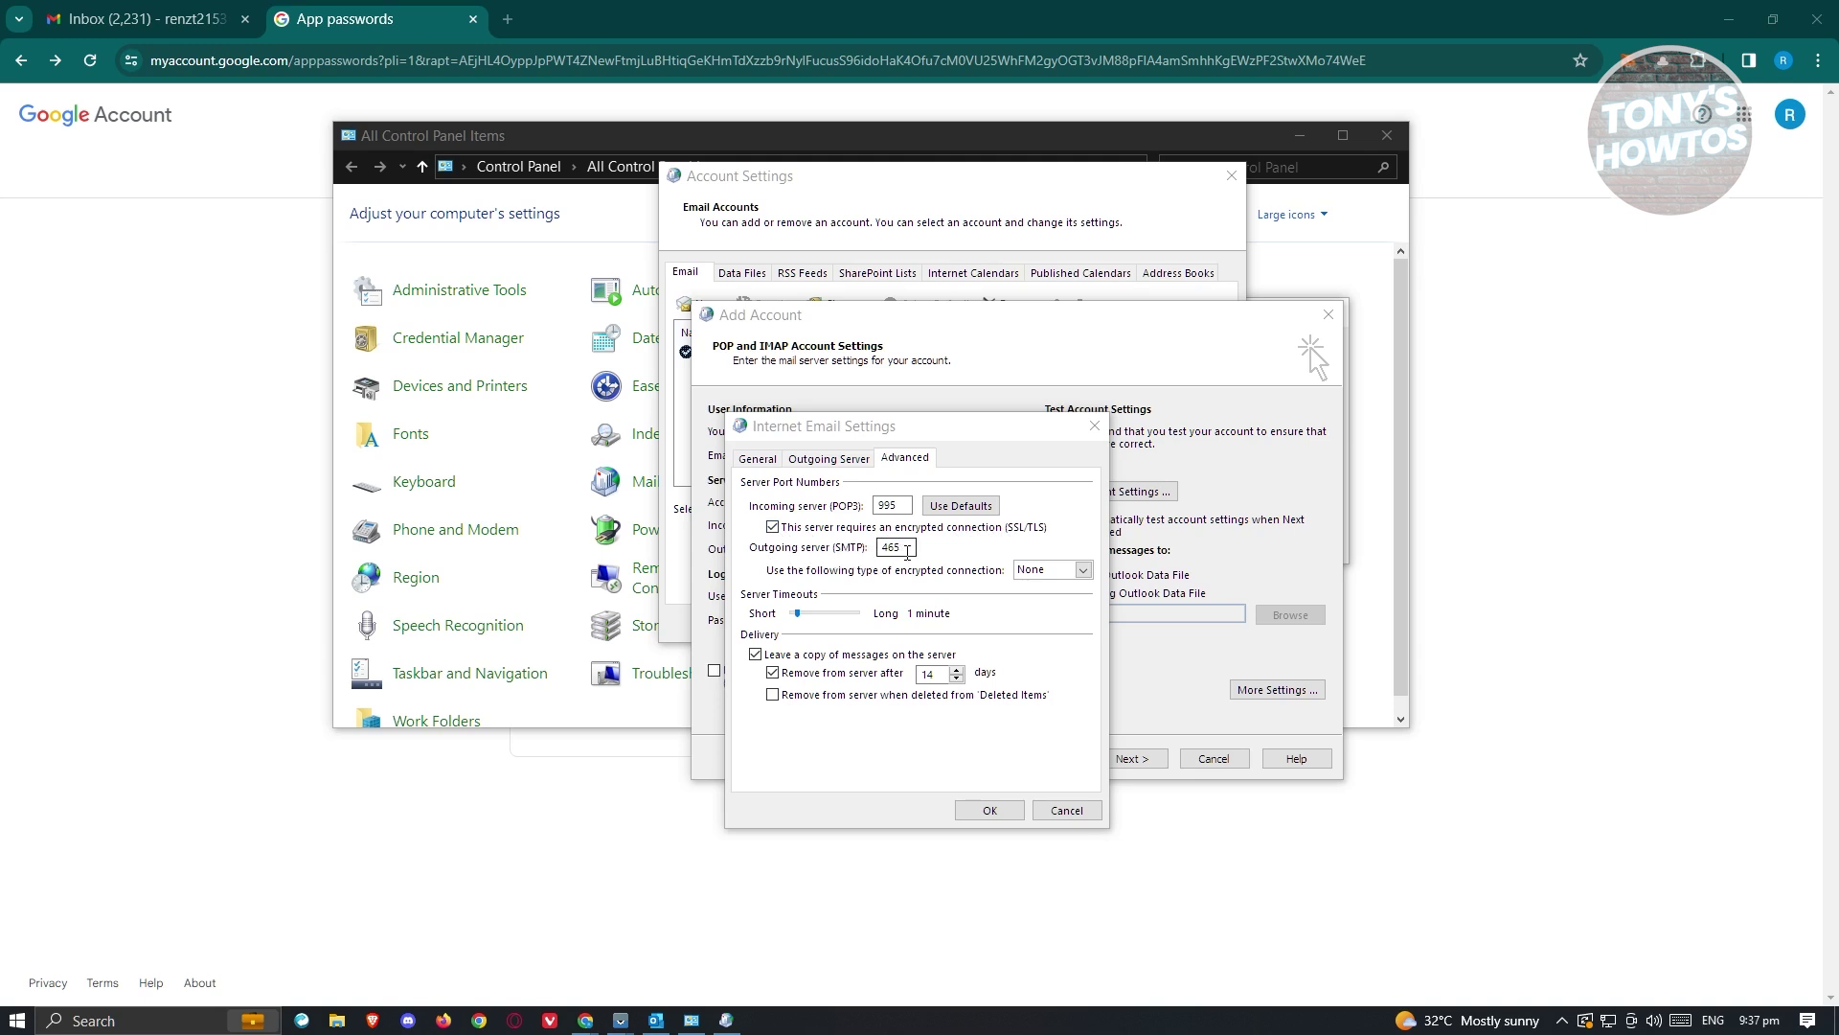
pyautogui.click(1083, 575)
pyautogui.click(1053, 599)
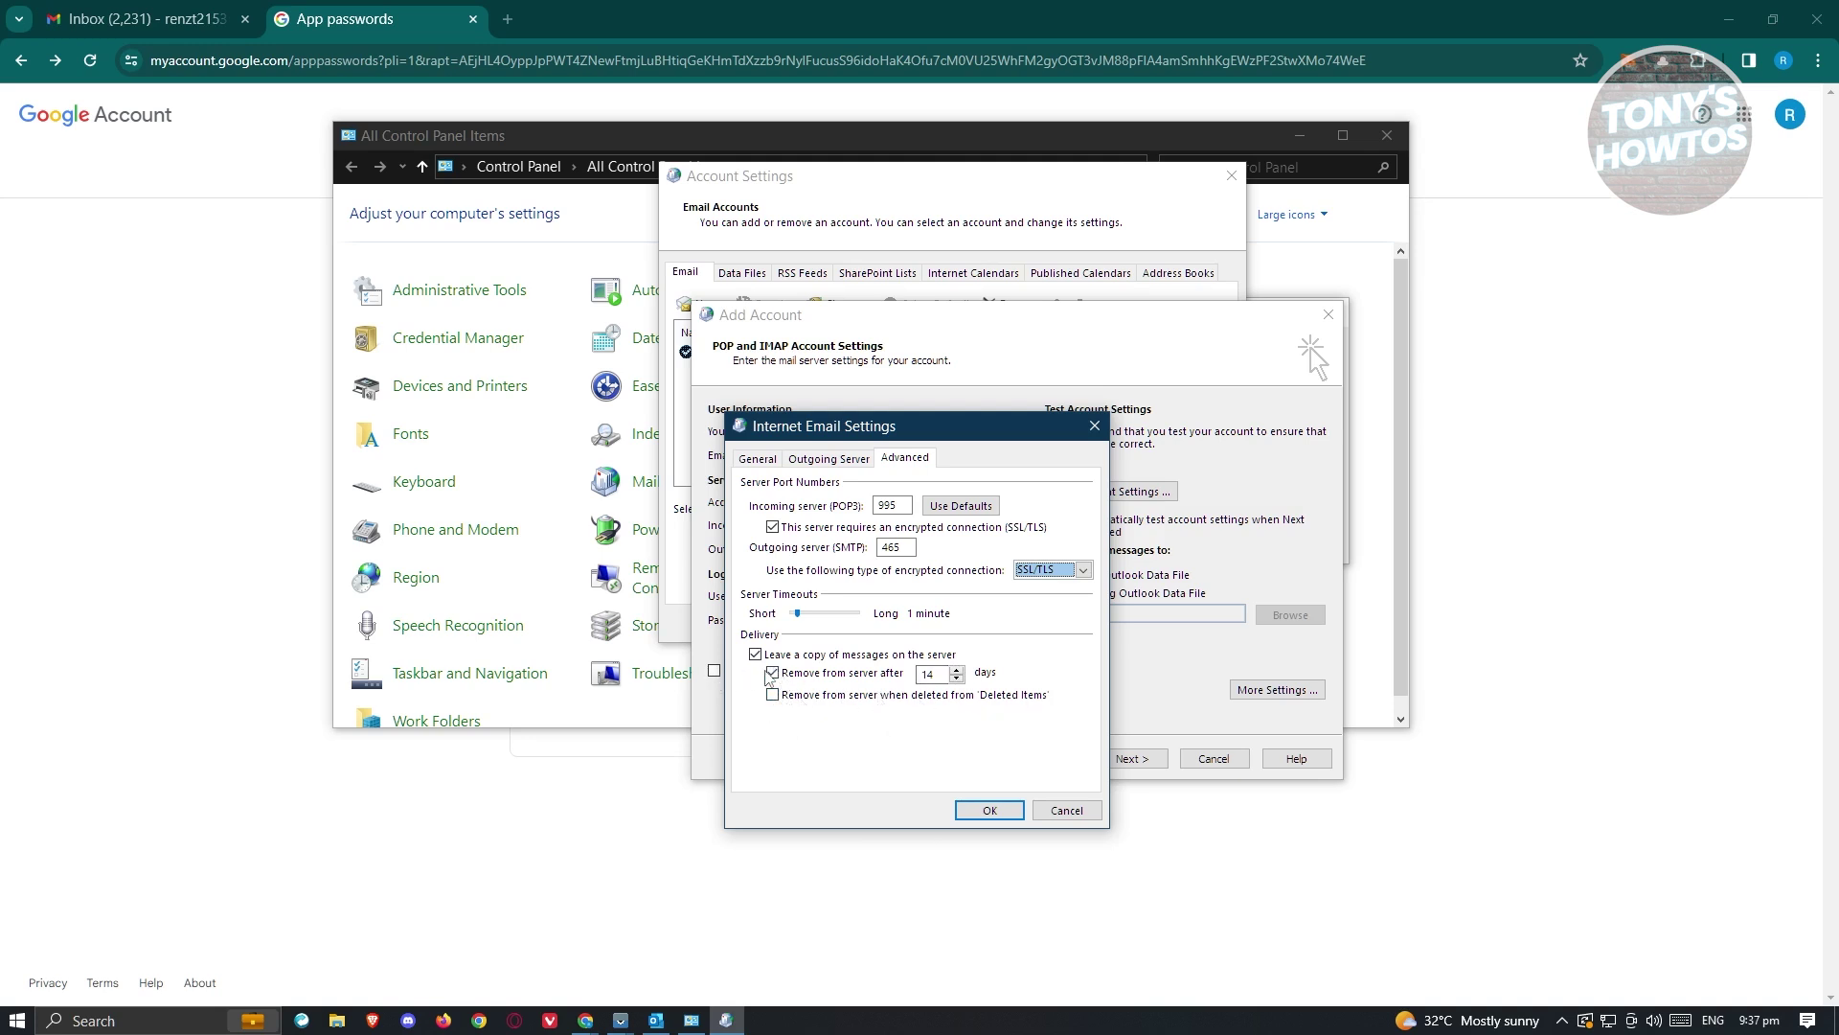
pyautogui.click(993, 810)
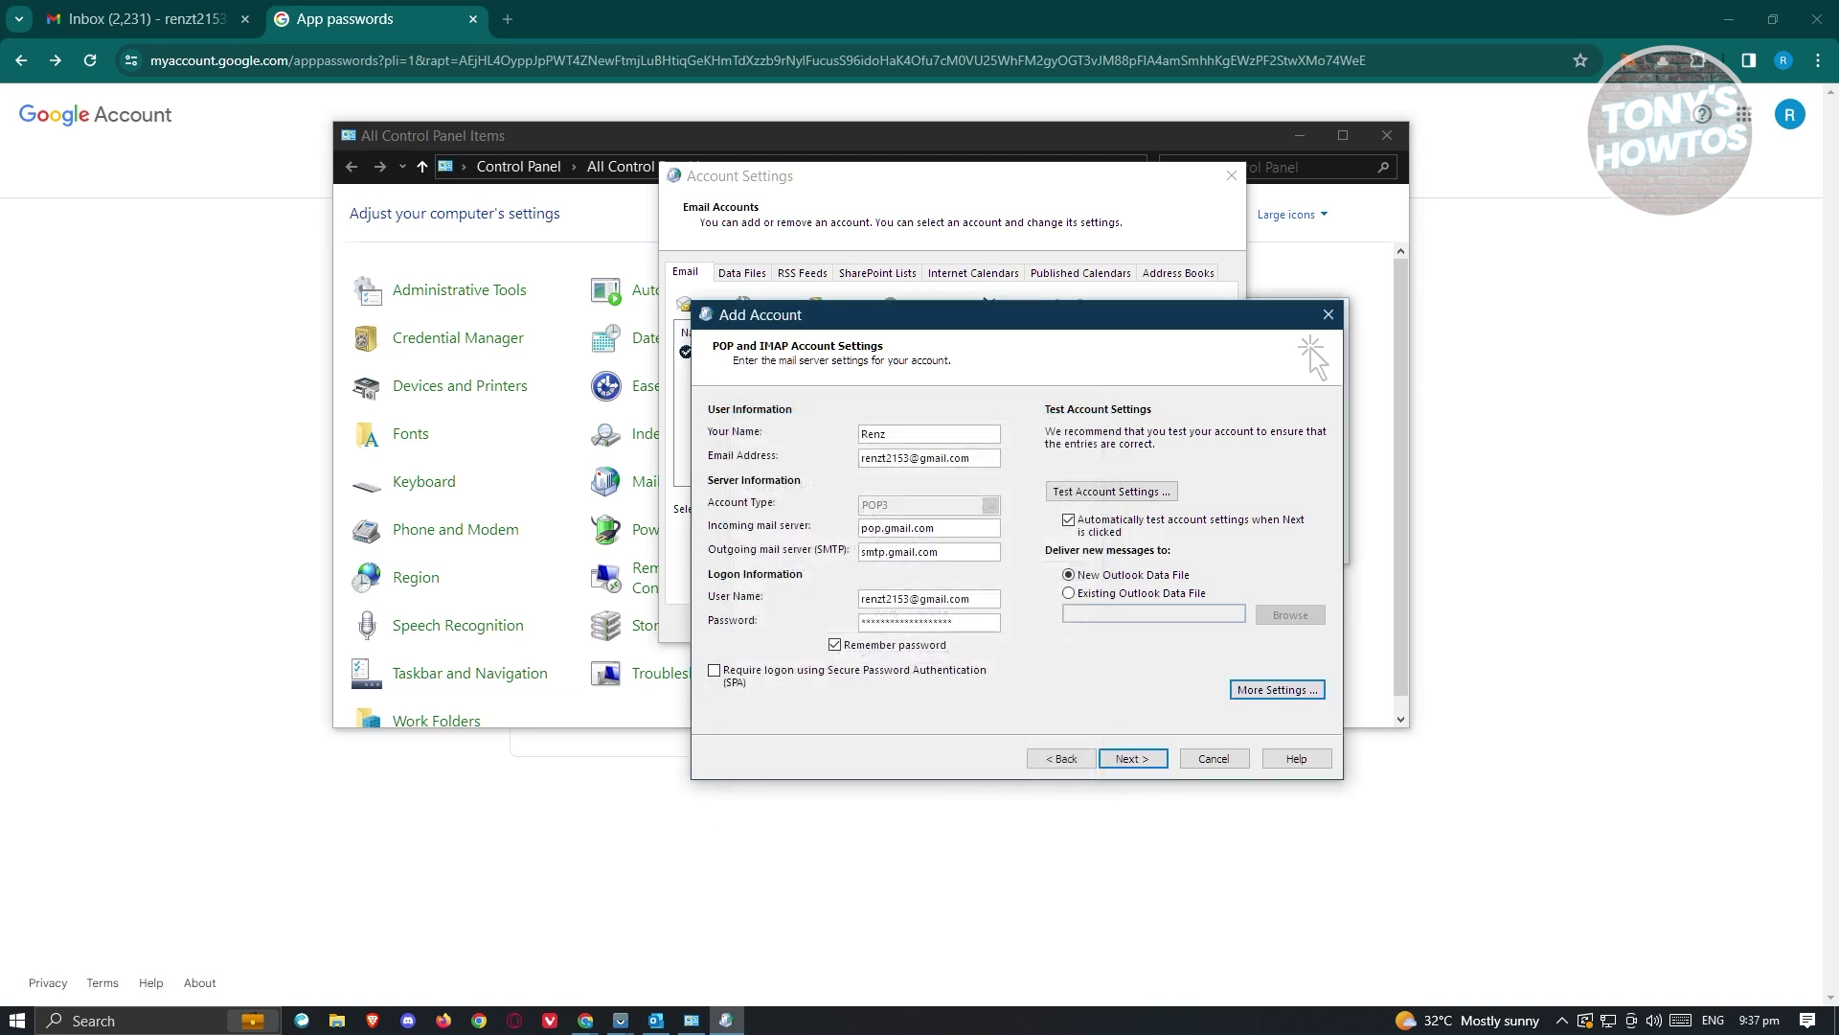
# Step: Run the account test until POP3 logon and the test email succeed, then close the results
pyautogui.press('Return')
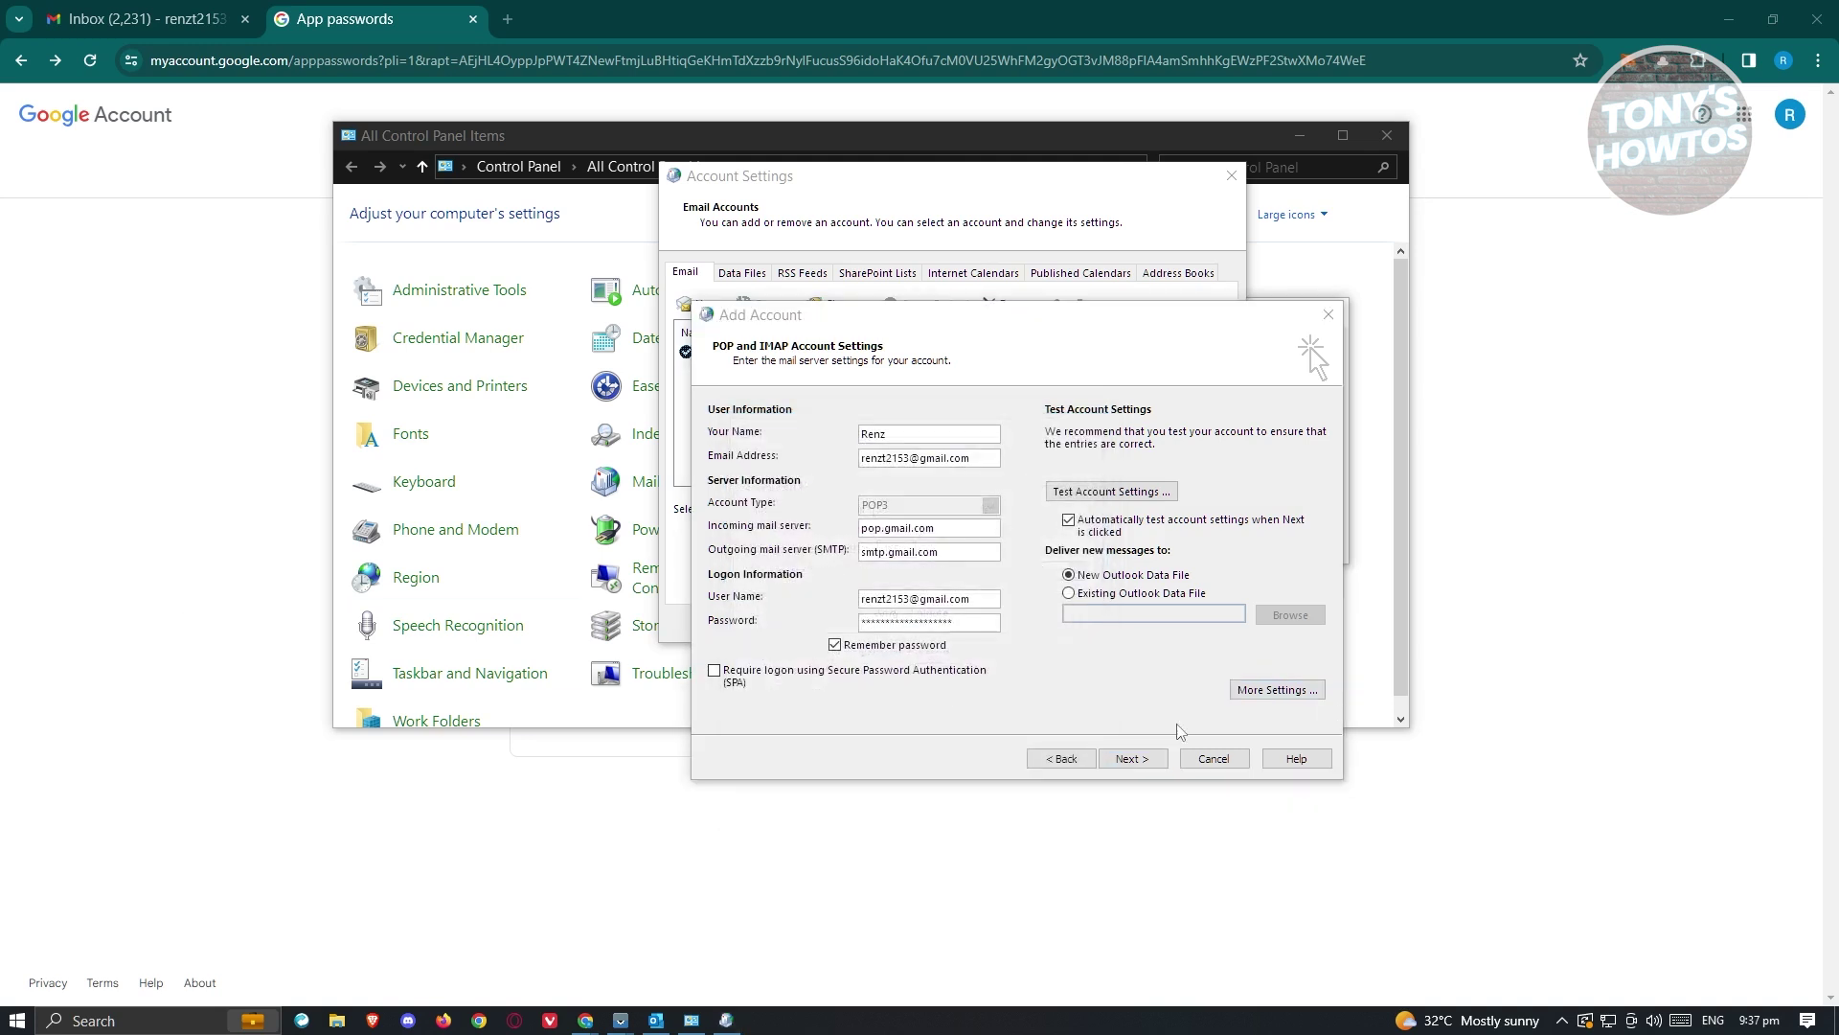
pyautogui.click(1134, 761)
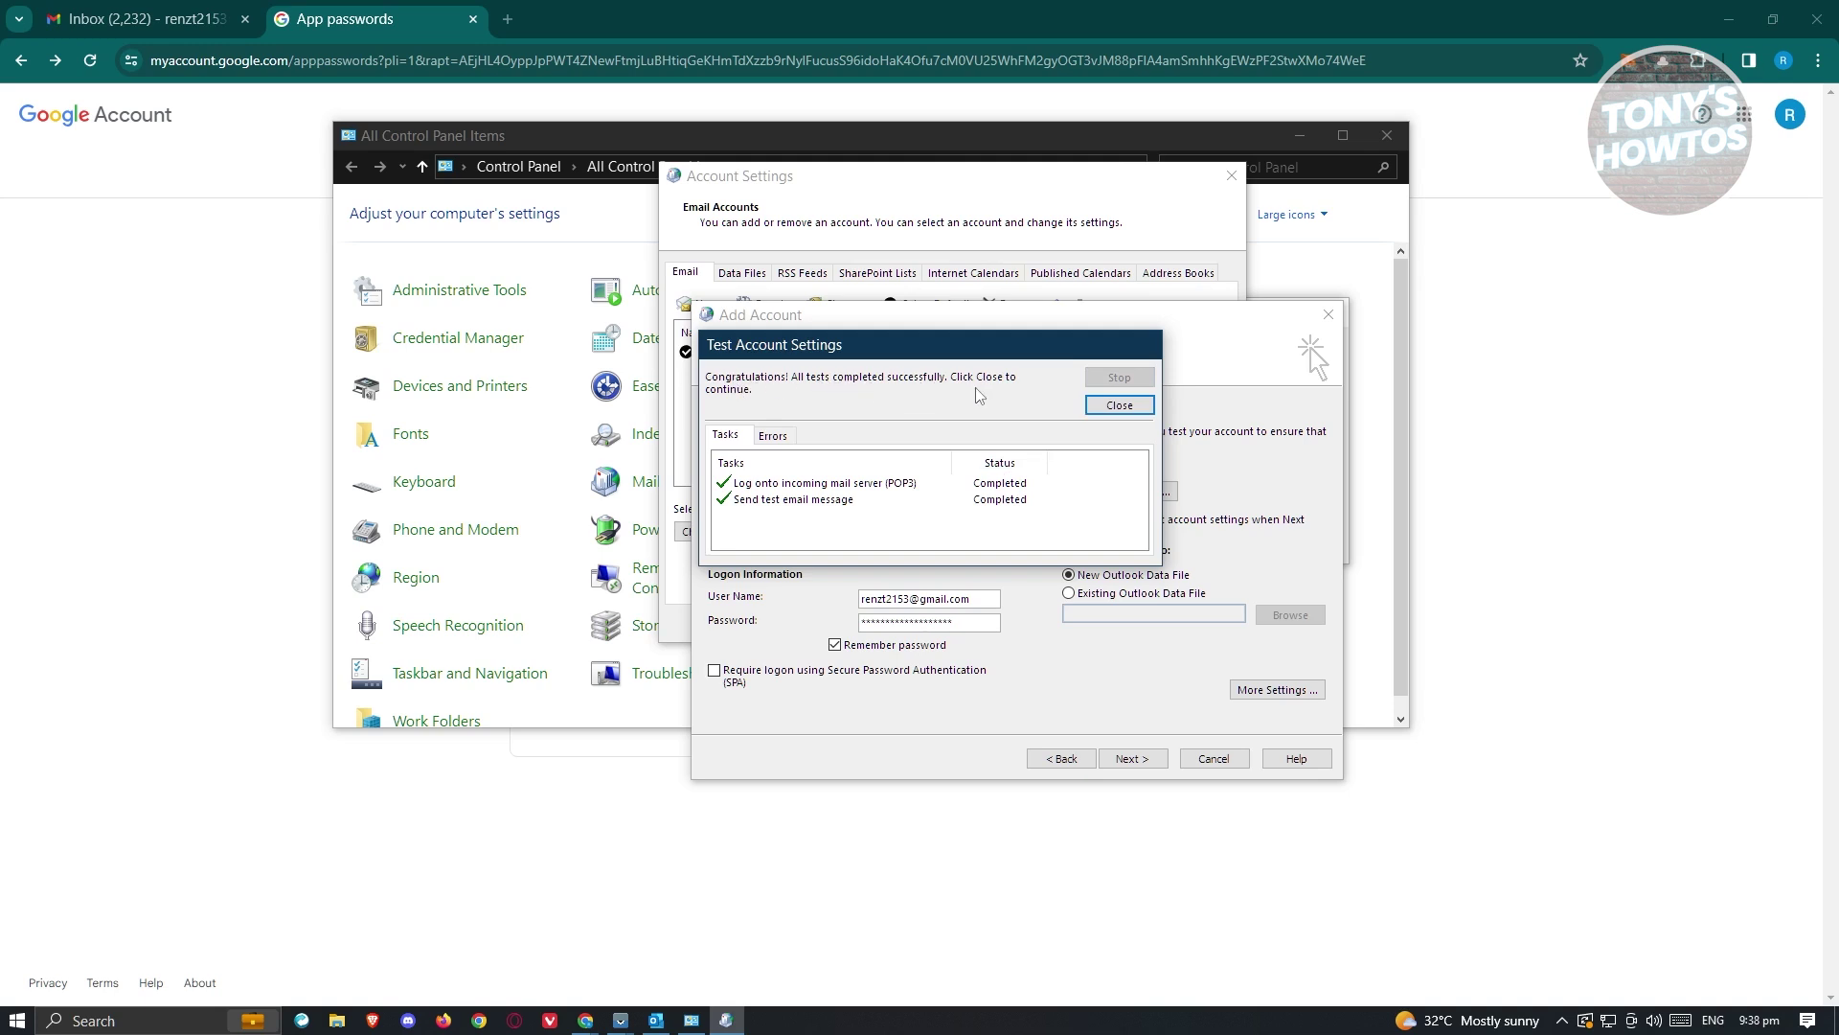
pyautogui.click(1135, 407)
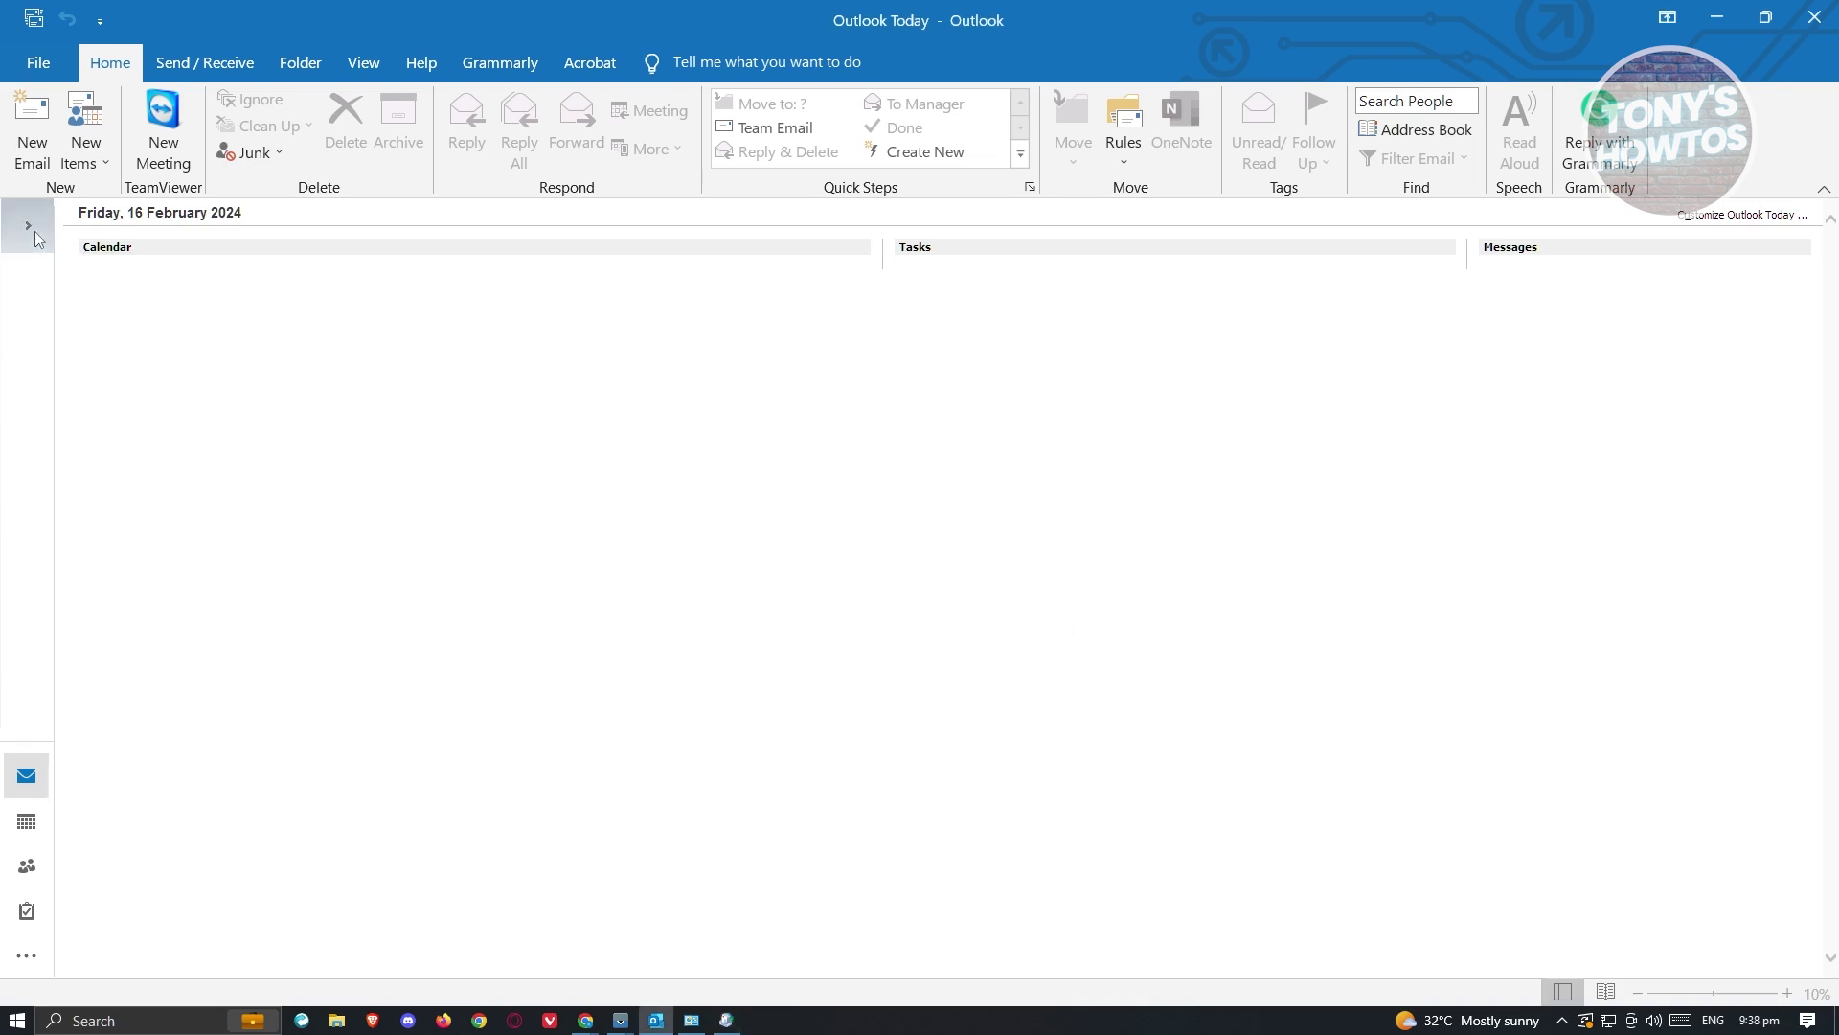
# Step: Expand the Gmail account in the folder pane to check Inbox, Sent Items, Deleted Items, Outbox and Search Folders
pyautogui.click(29, 226)
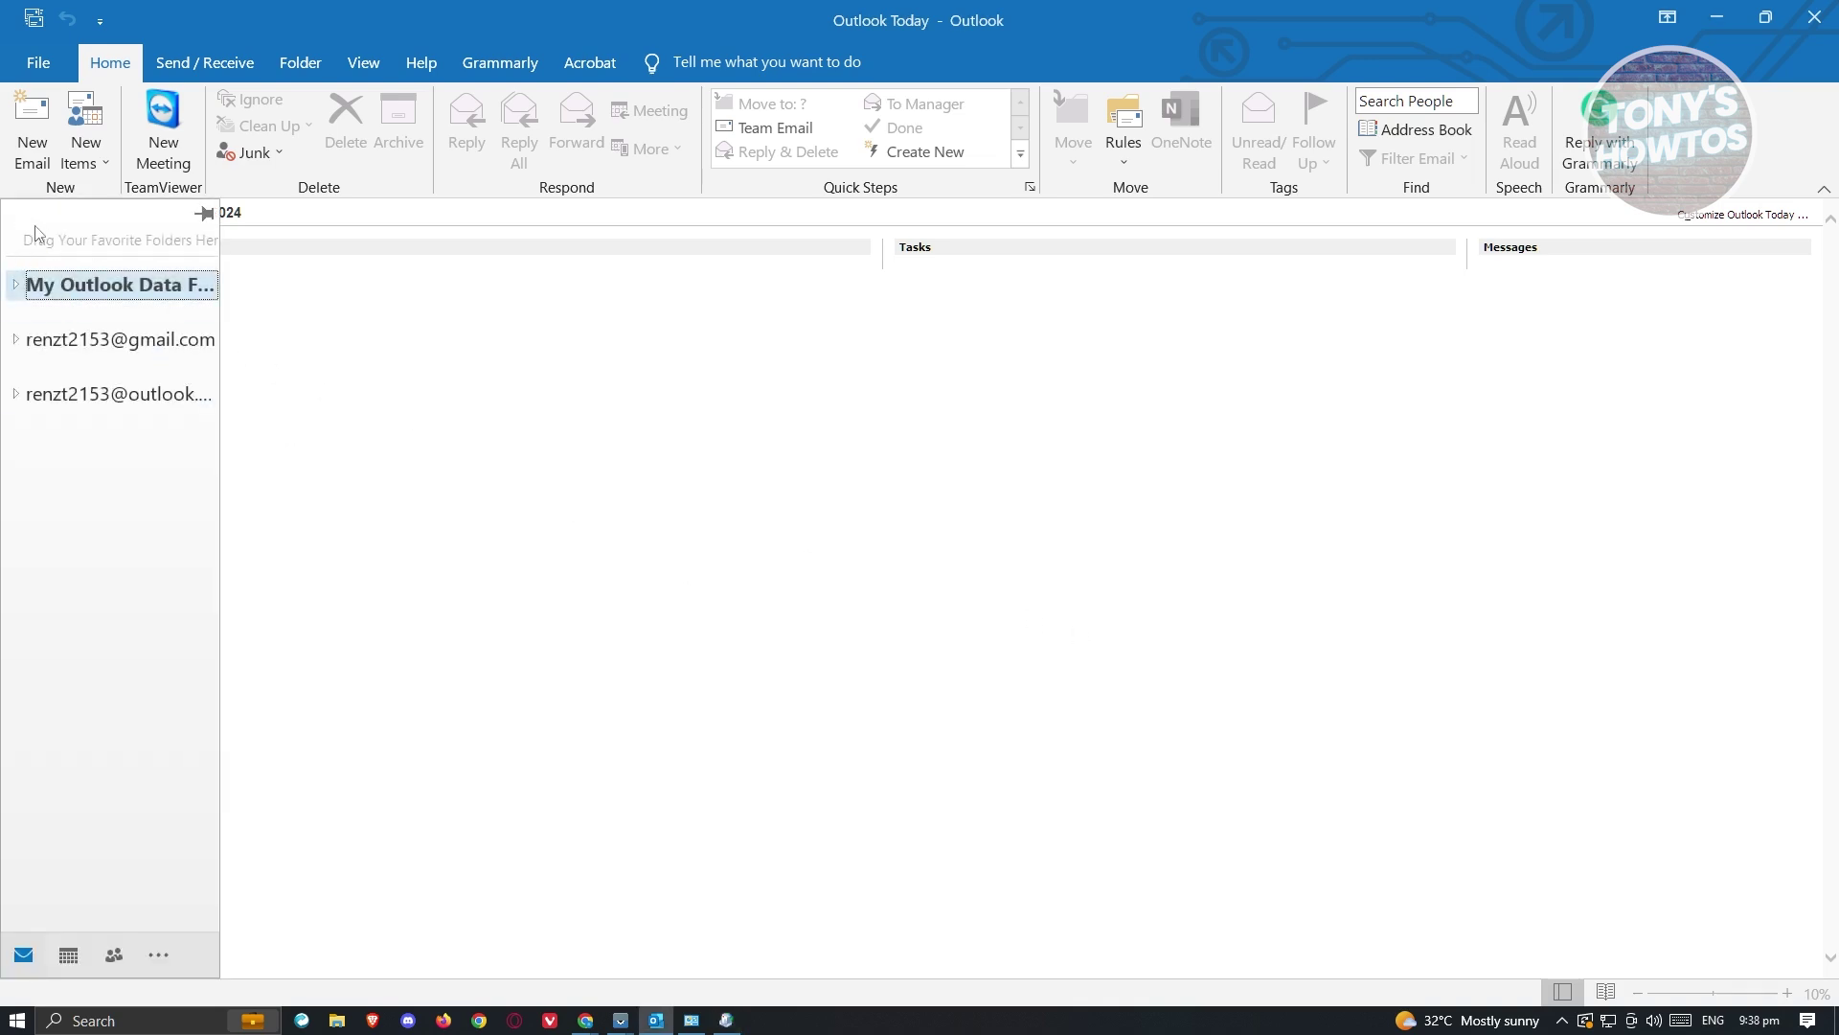
pyautogui.click(13, 341)
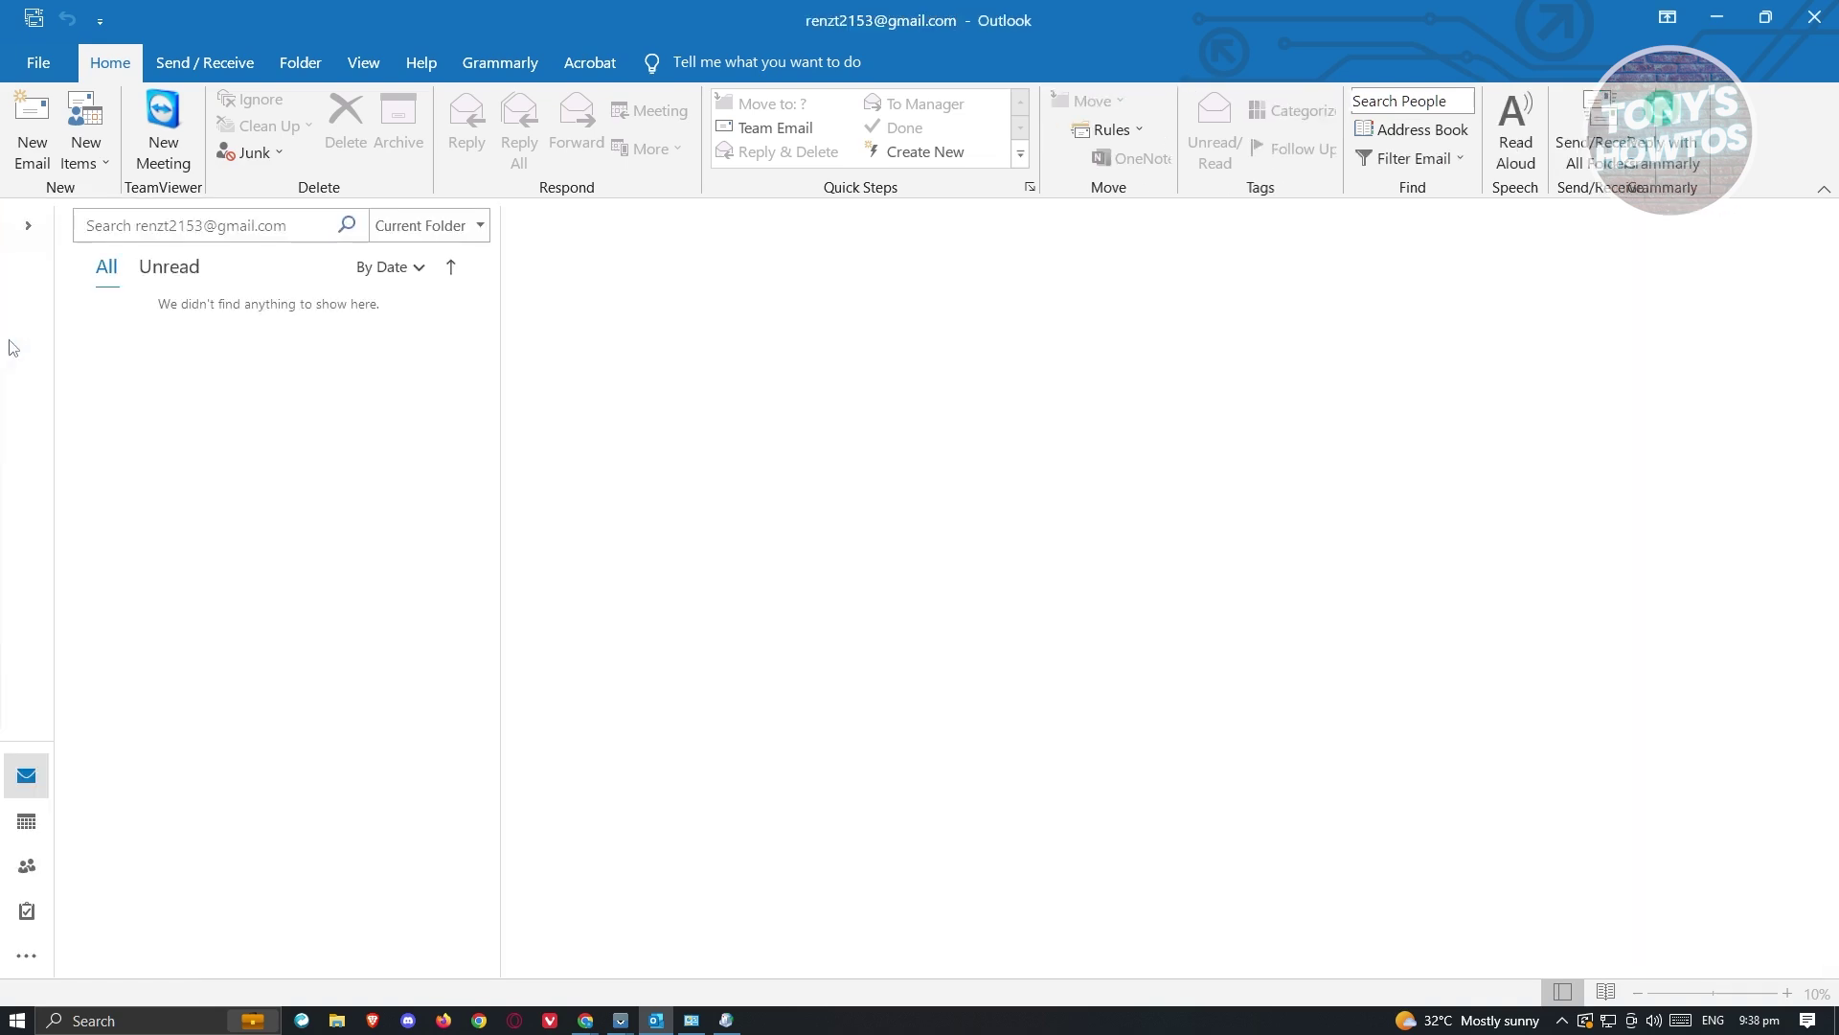
pyautogui.click(29, 226)
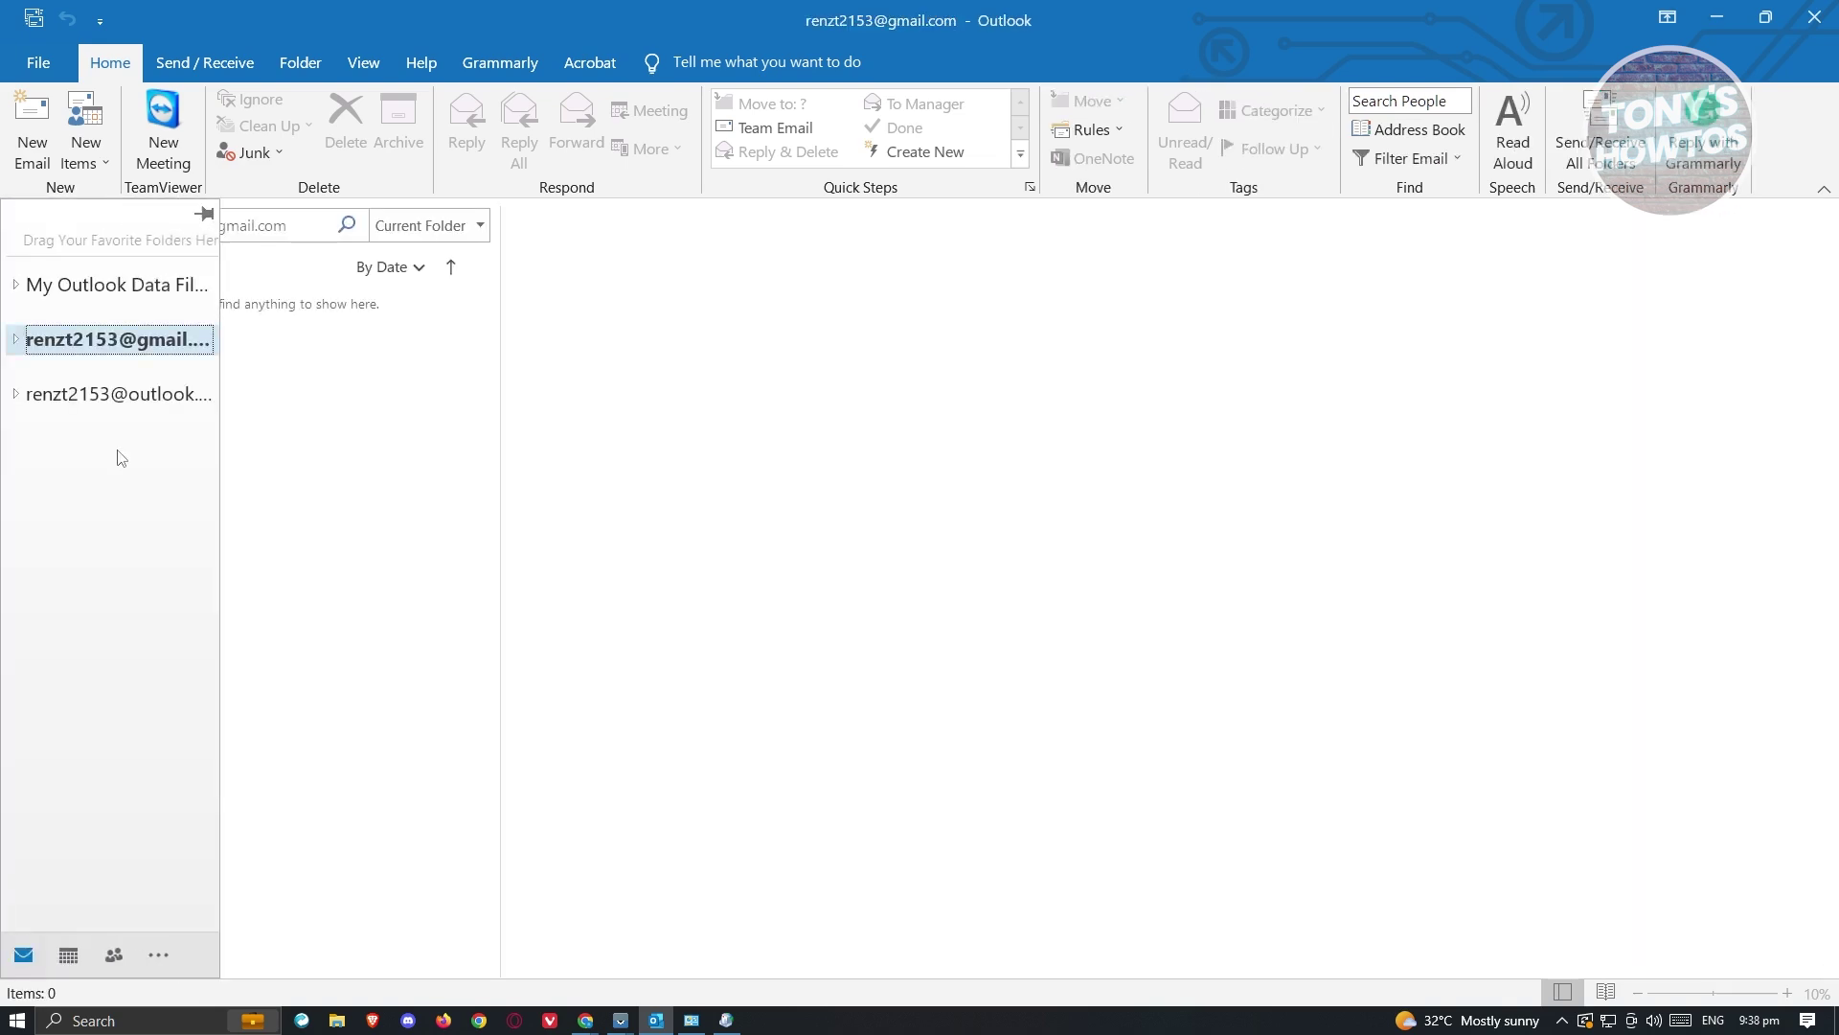
pyautogui.click(15, 340)
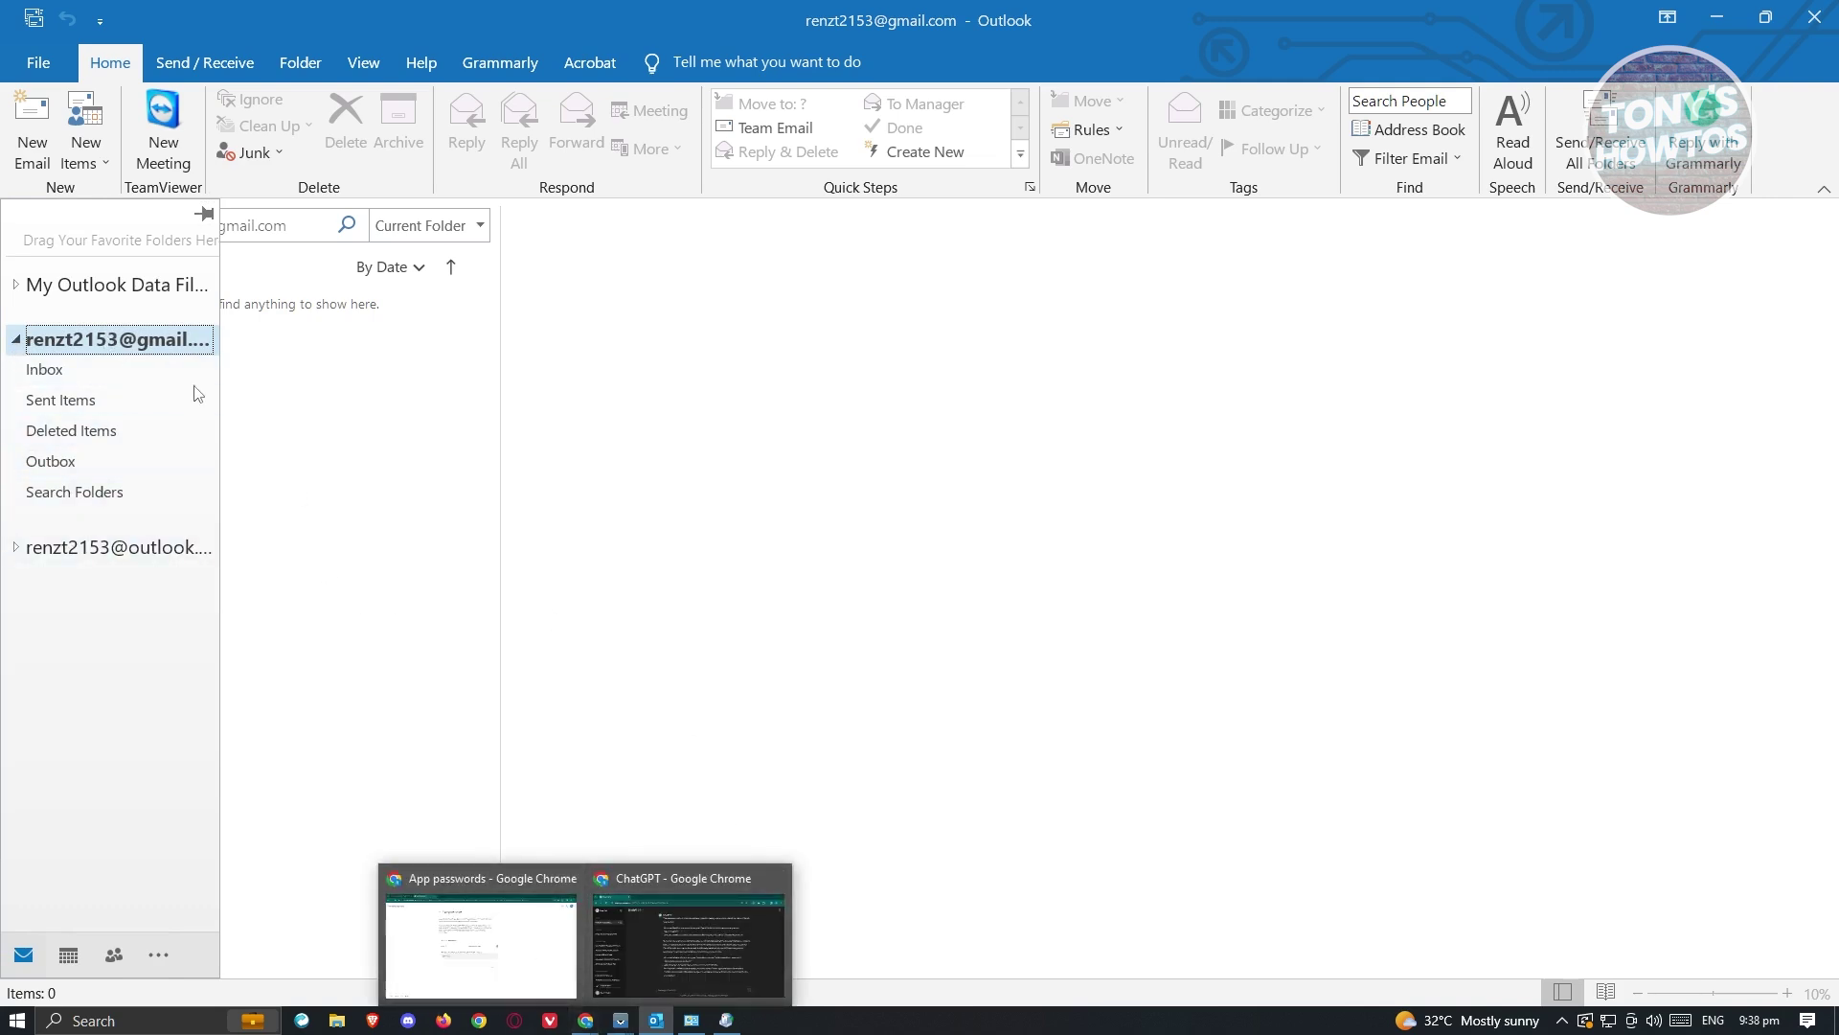
pyautogui.click(375, 544)
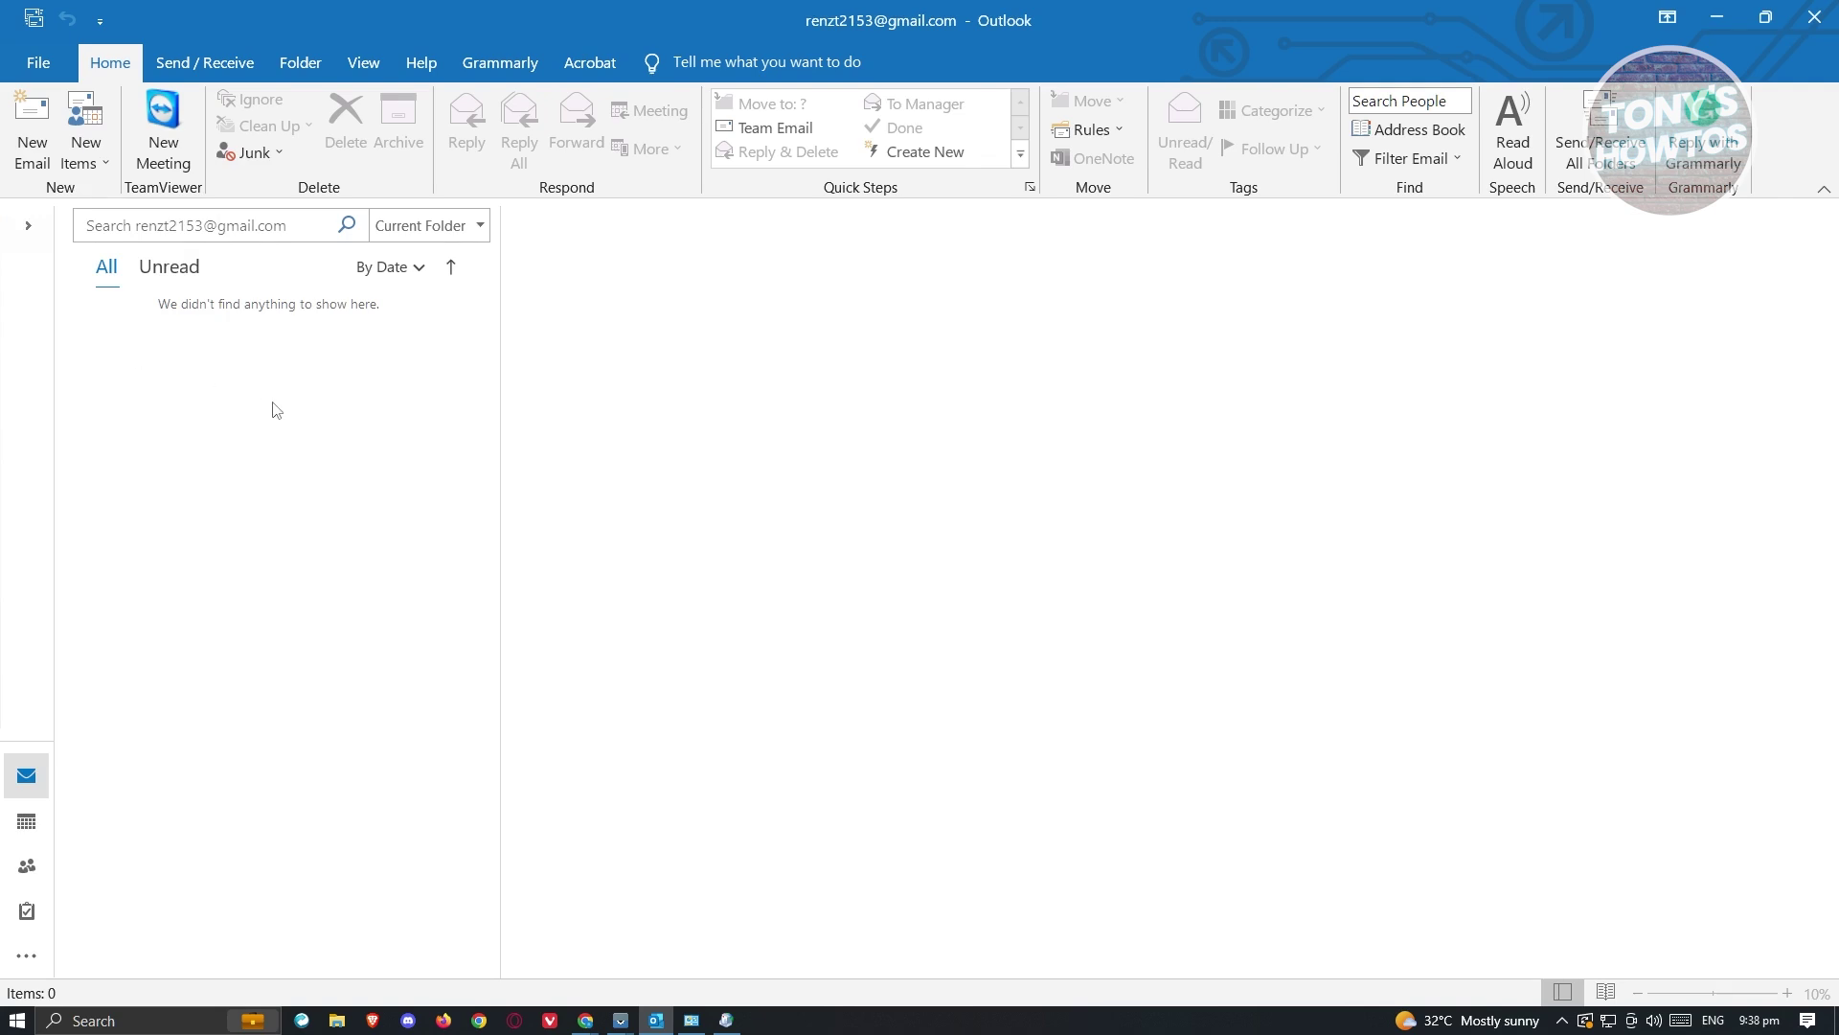
pyautogui.click(28, 225)
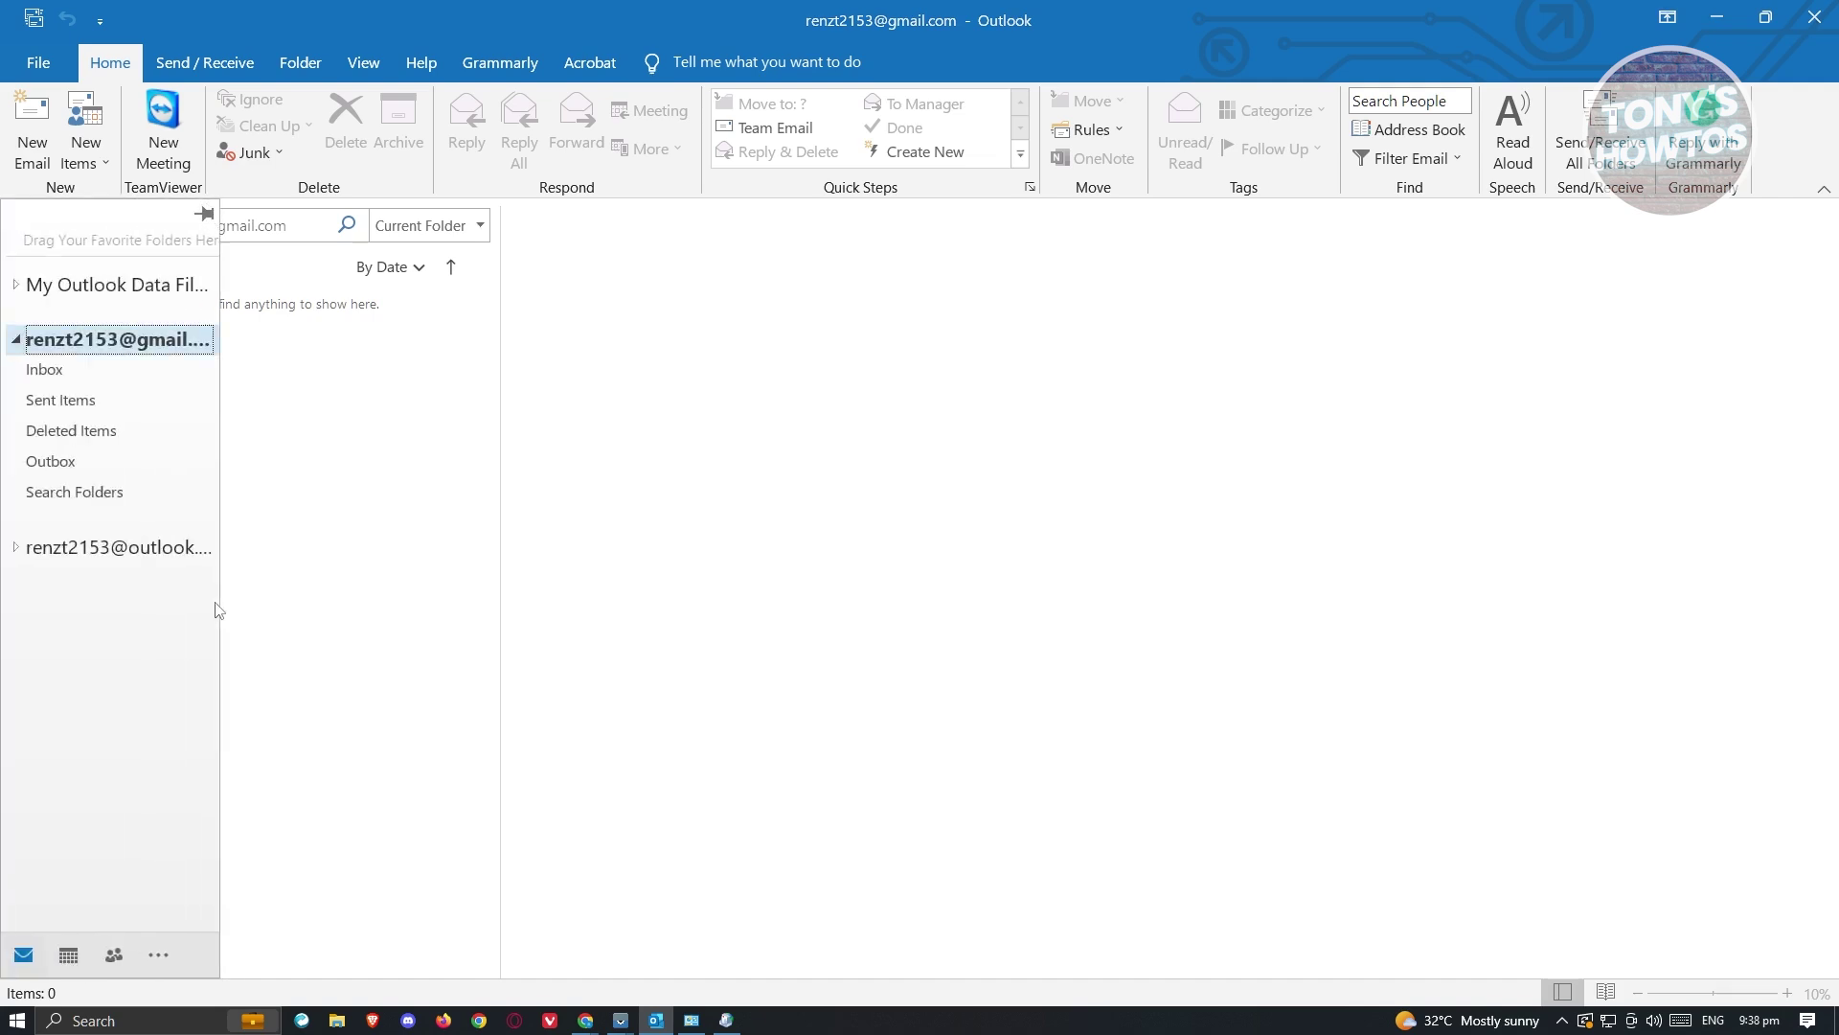
pyautogui.click(437, 609)
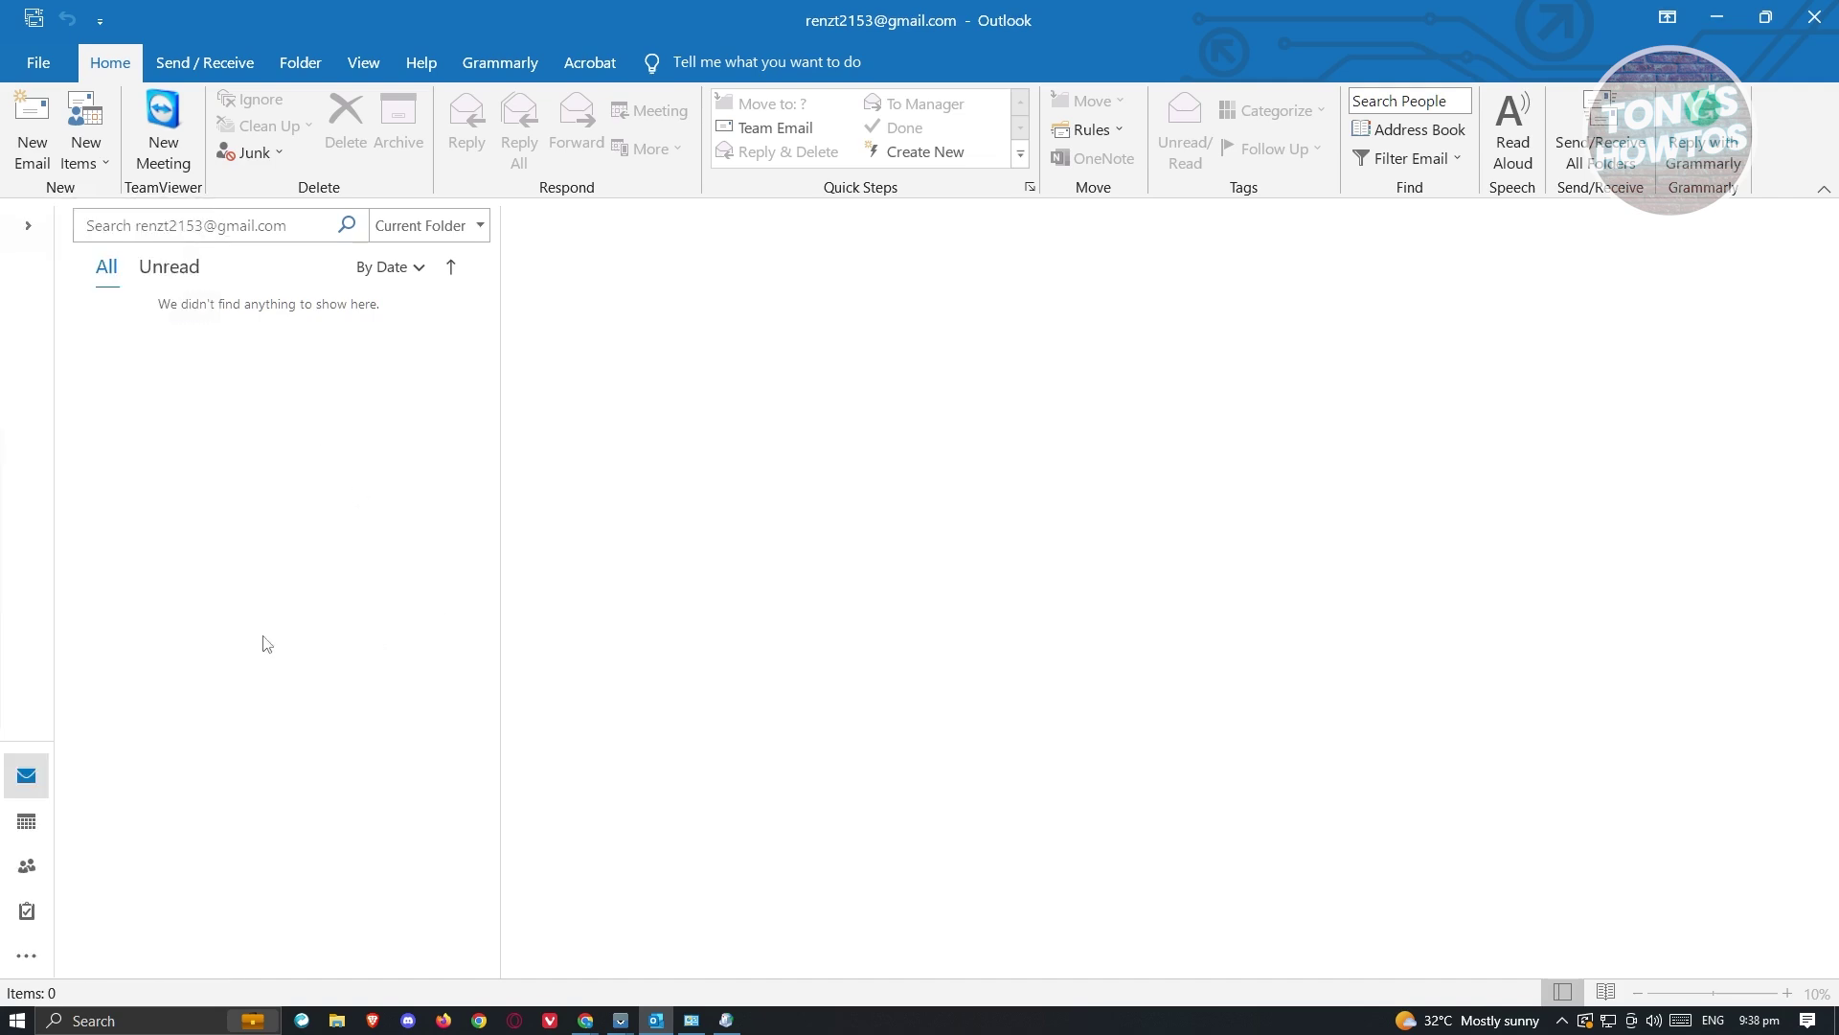